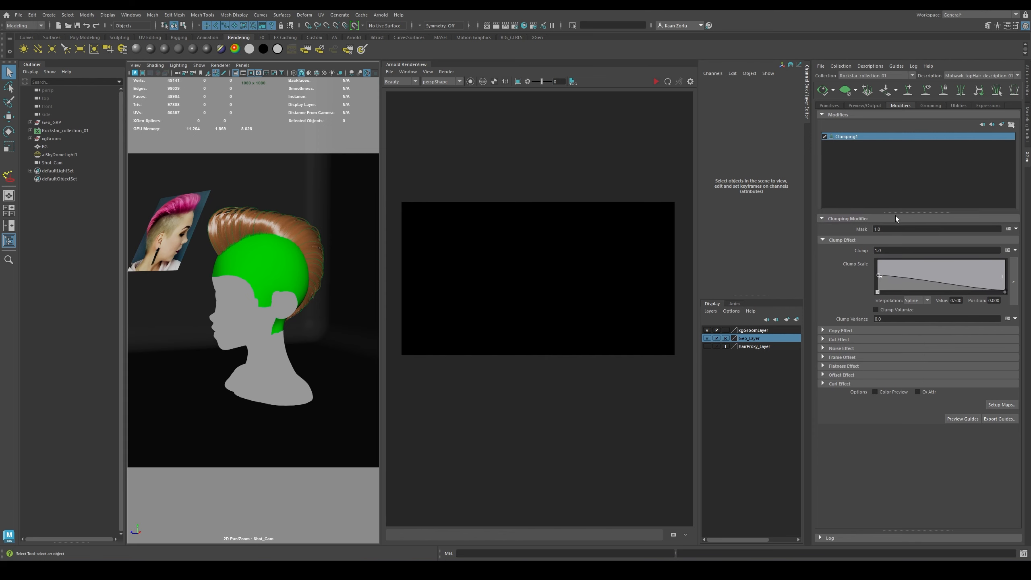
Switch the viewport to the perspective camera, frame the mohawk hair, and enable automatic XGen preview updates
key("space")
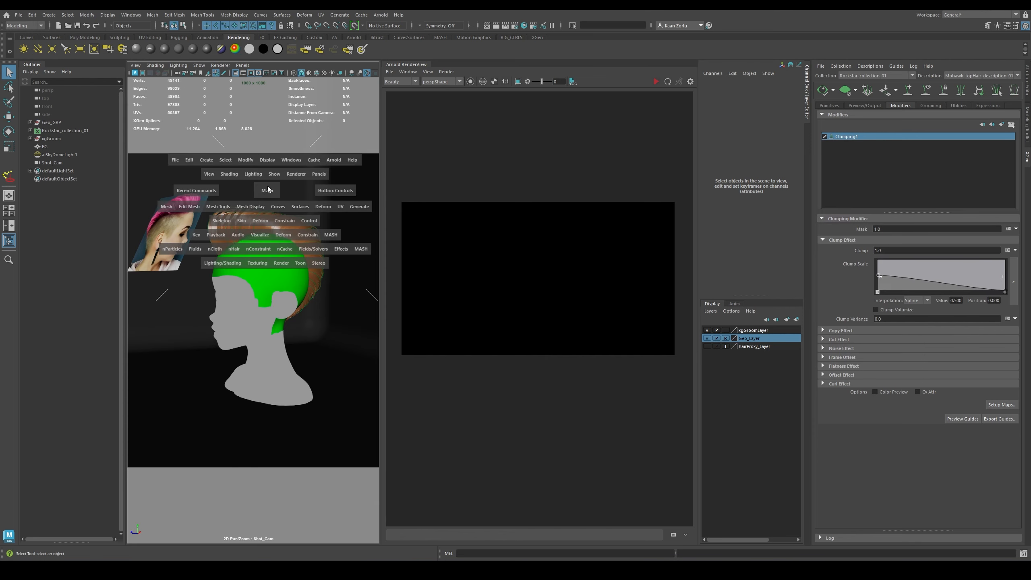
left_click_drag(267, 190, 266, 168)
scroll(260, 272, "up", 5)
left_click_drag(207, 242, 265, 269, "alt")
scroll(267, 273, "down", 3)
left_click(267, 272)
key("f")
left_click(268, 268)
scroll(268, 266, "up", 3)
left_click(833, 91)
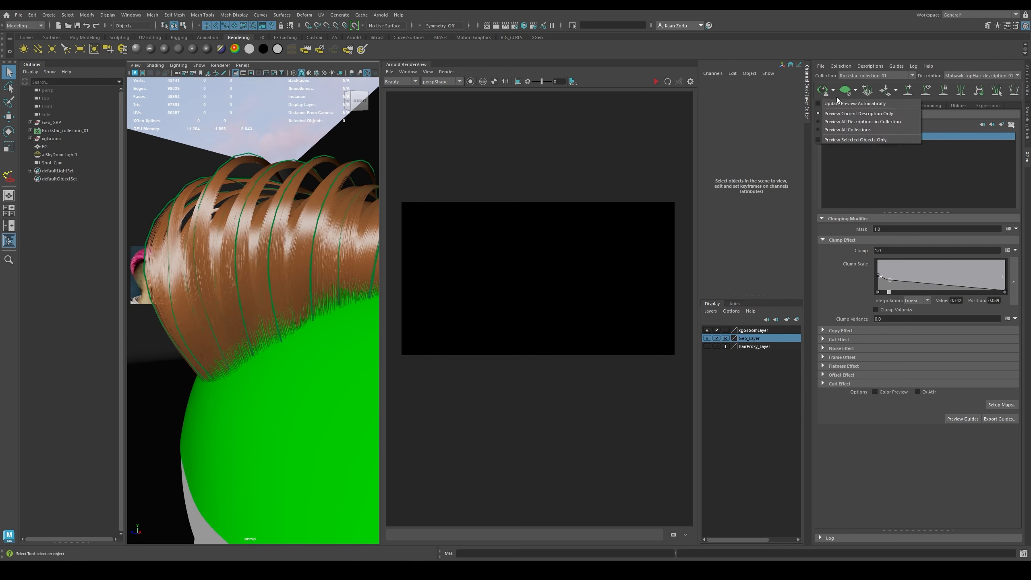
left_click(839, 101)
Add a Clump Scale ramp point at about position 0.741, value 0.353, and close the Arnold RenderView panel
scroll(243, 246, "down", 3)
left_click_drag(907, 278, 971, 280)
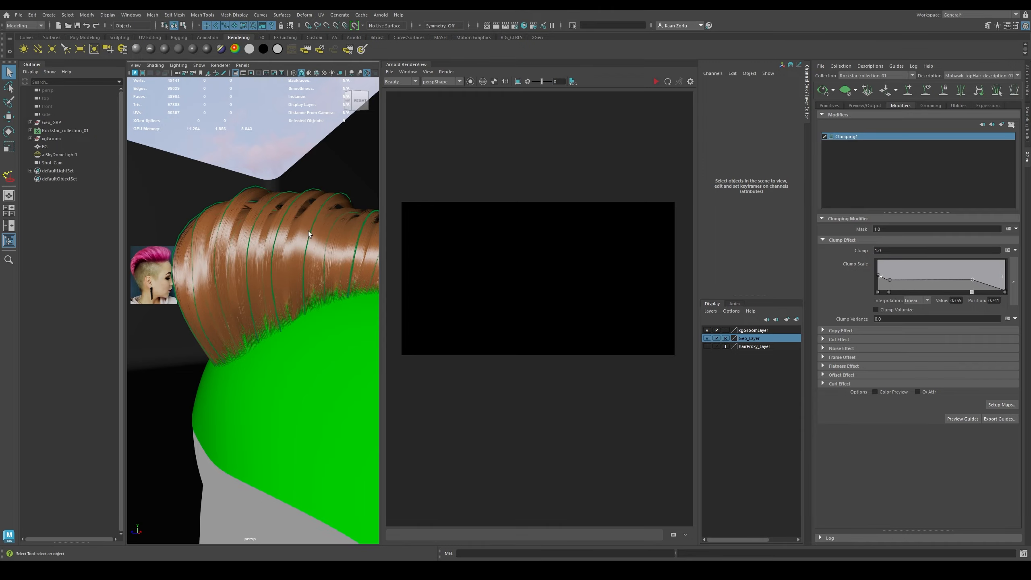
left_click_drag(309, 235, 302, 205, "alt")
left_click(406, 65)
scroll(384, 249, "down", 4)
left_click_drag(376, 244, 405, 211, "alt")
scroll(405, 212, "up", 2)
middle_click_drag(405, 212, 383, 215, "alt")
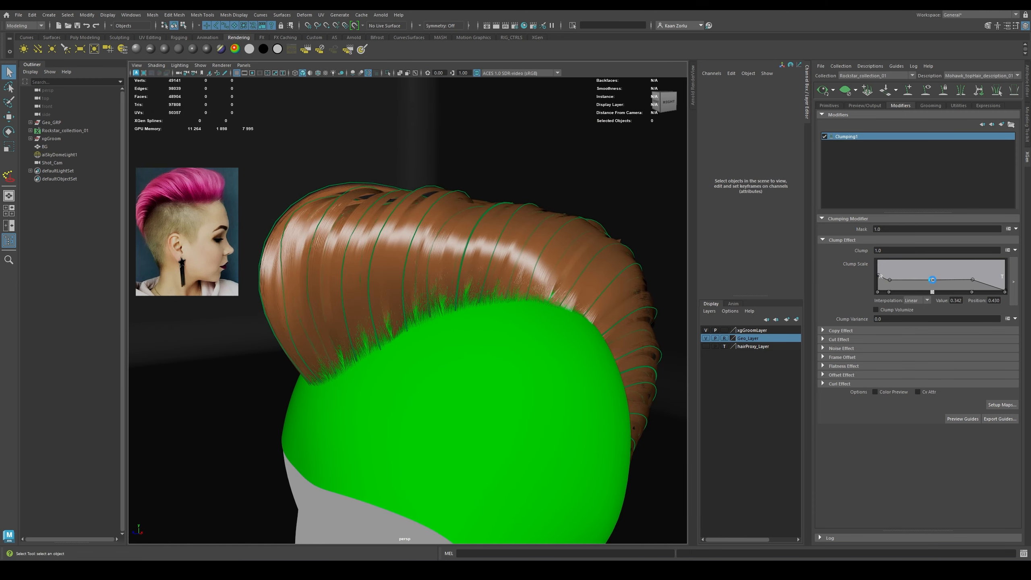
Reshape the middle of the Clump Scale ramp, clearing surplus points and placing one at position 0.377, value 0.500
left_click_drag(932, 279, 931, 277)
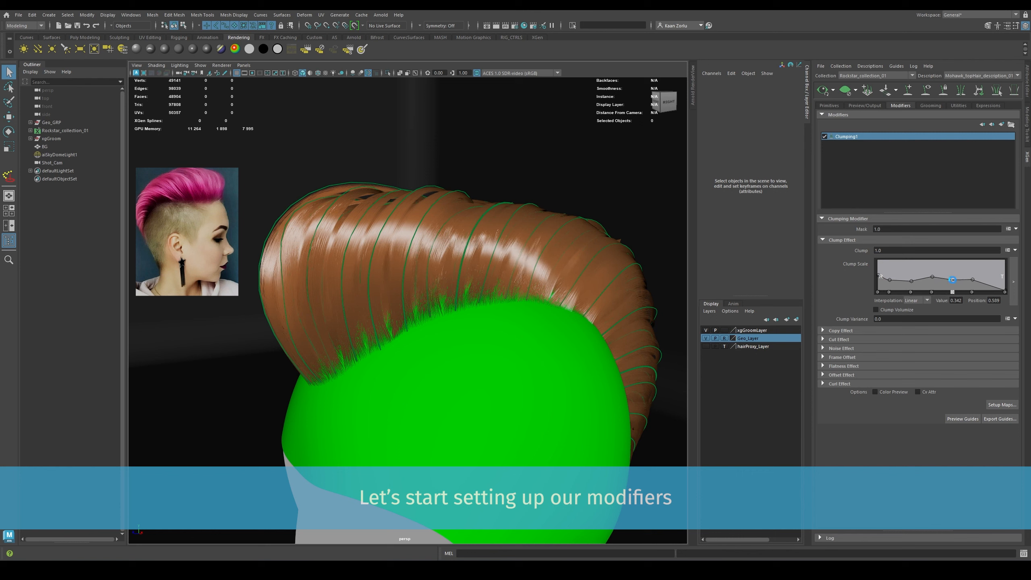
left_click(952, 281)
left_click(911, 290)
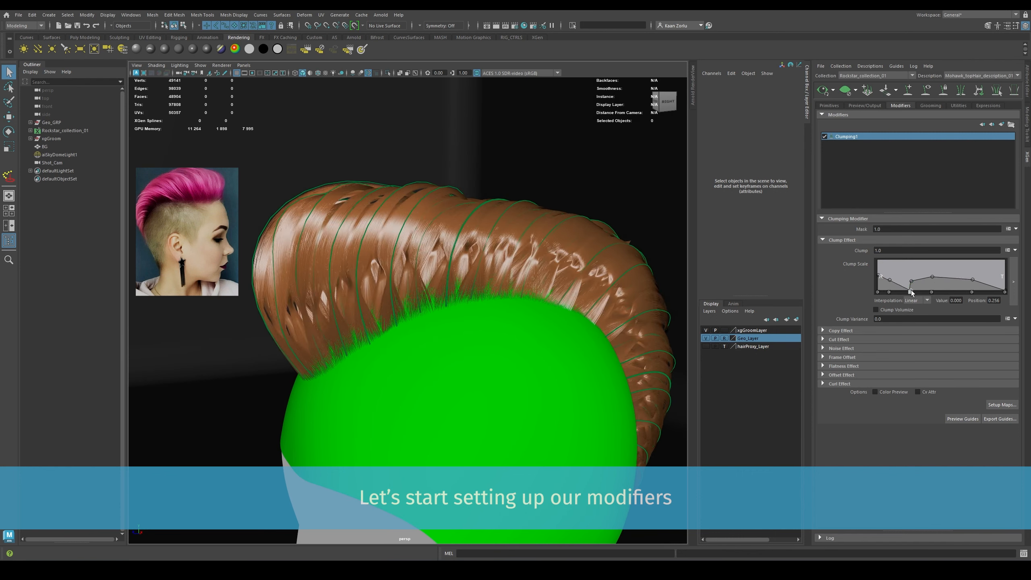
left_click(911, 292)
left_click(911, 291)
left_click_drag(930, 278, 930, 276)
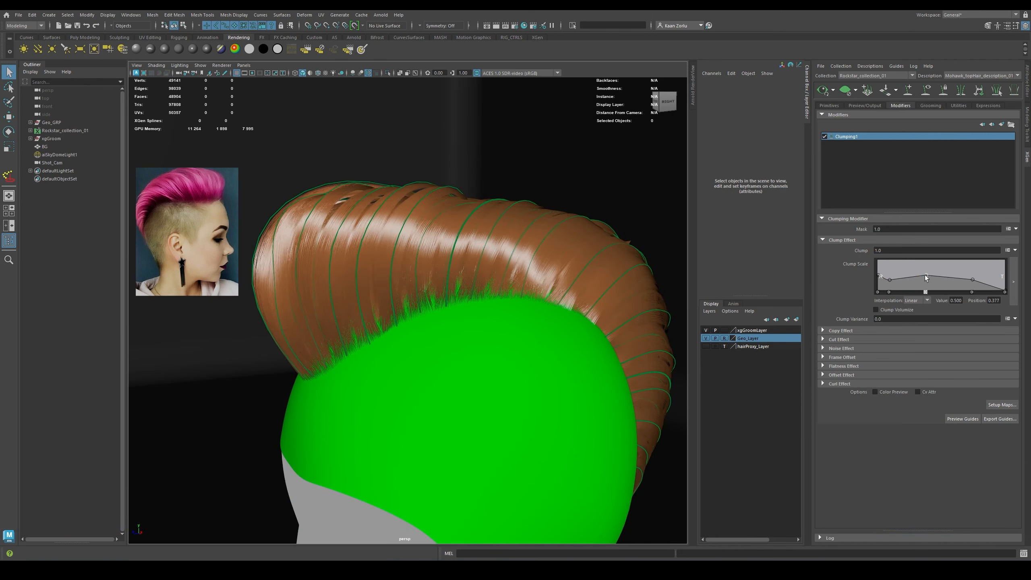
left_click(947, 281)
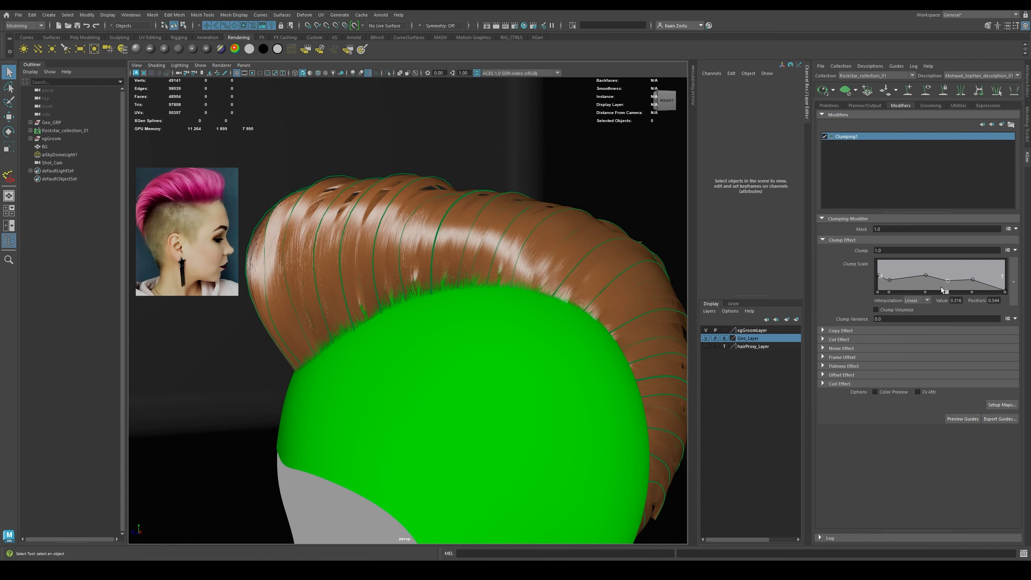
Refine the Clump Scale ramp by moving its first inner point to position 0.054 and adding one at position 0.304
left_click_drag(894, 280, 886, 281)
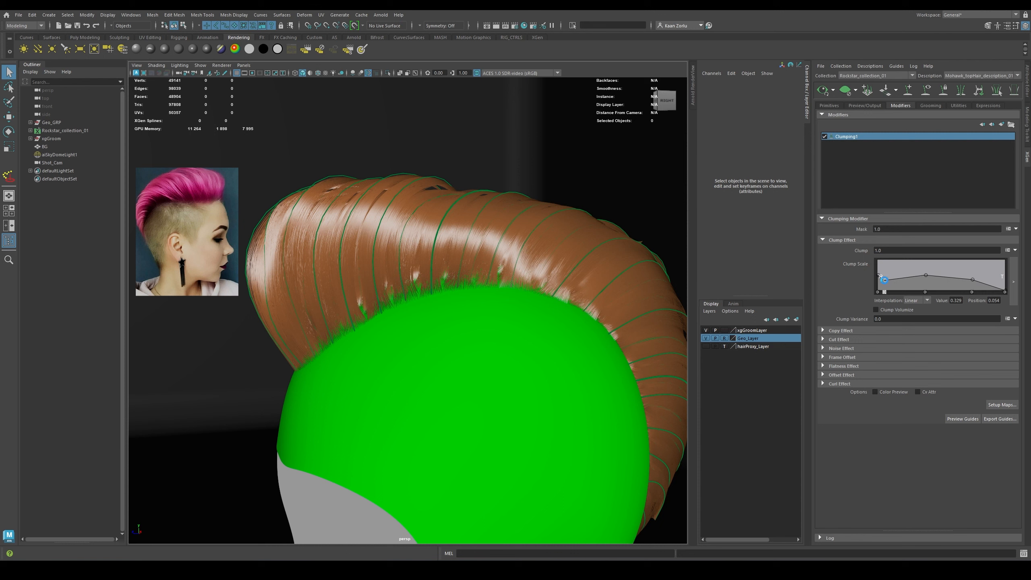
left_click_drag(925, 275, 937, 275)
left_click(917, 279)
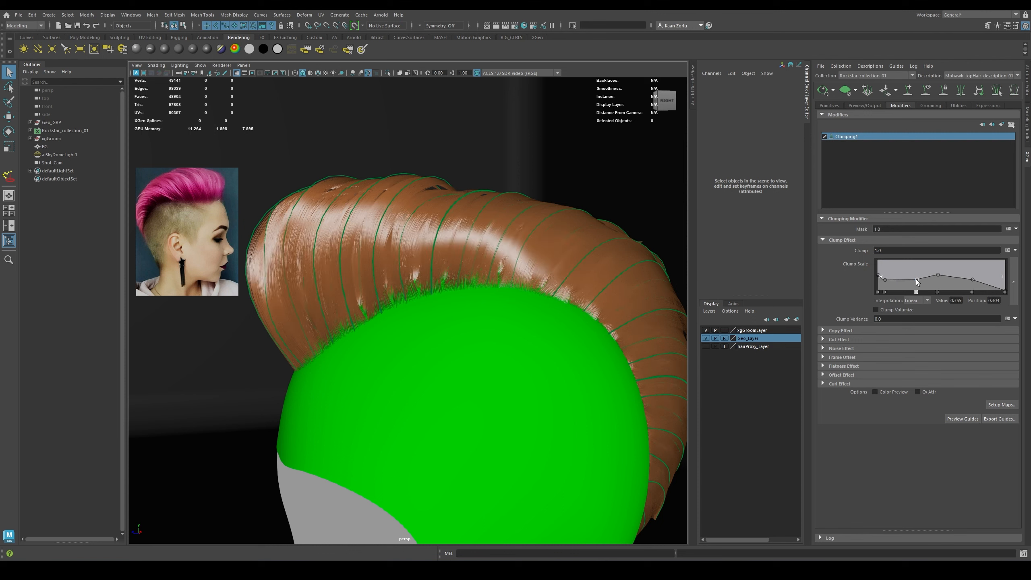
left_click_drag(409, 247, 390, 247, "alt")
right_click_drag(390, 248, 379, 248, "alt")
left_click_drag(380, 249, 358, 247, "alt")
right_click_drag(358, 247, 463, 249, "alt")
Replace the Clump value with the expression rand(0.8,1) and accept it
left_click(1008, 250)
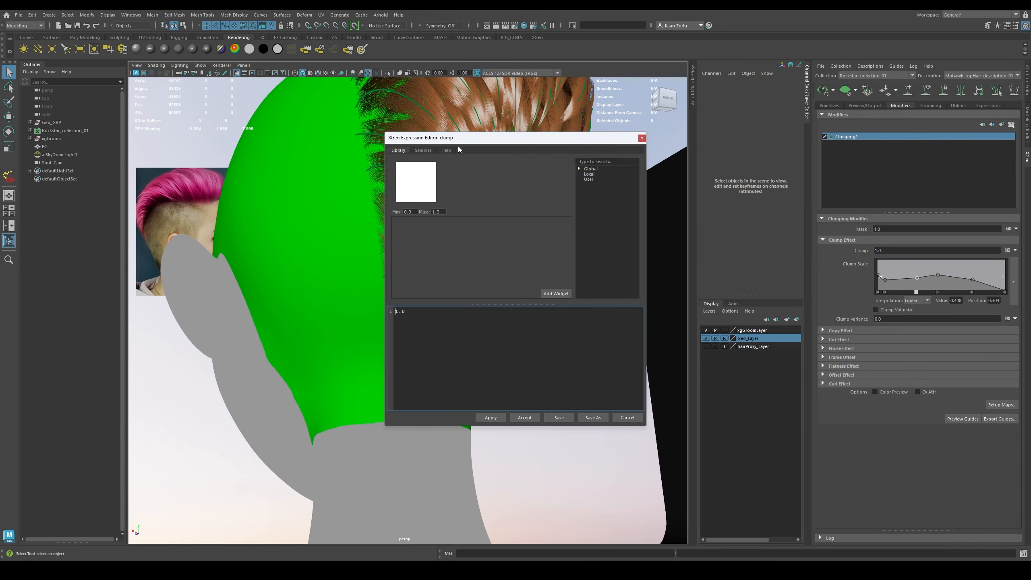
key("ctrl+a")
type("rand(0")
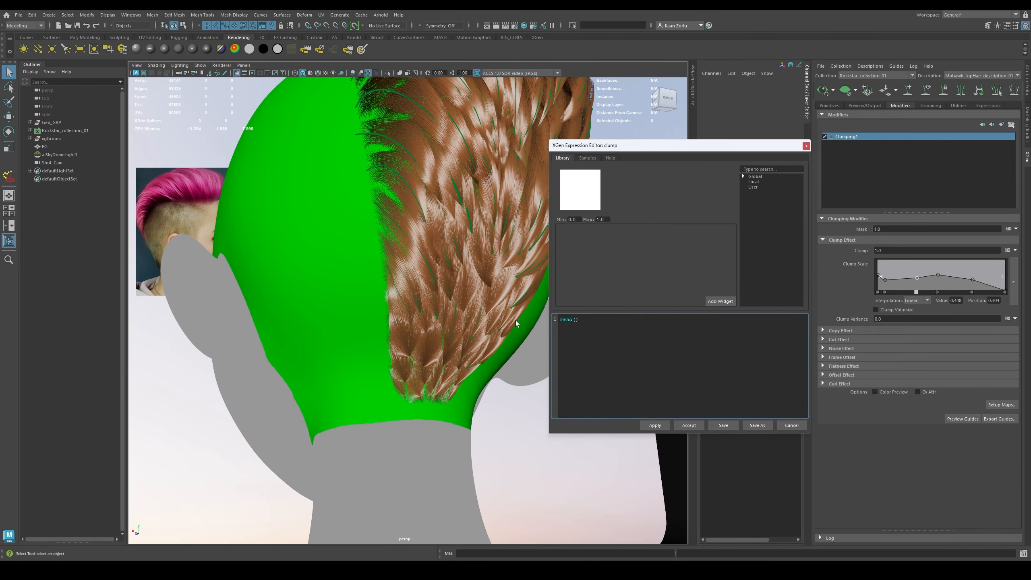
type(".")
type("8,1")
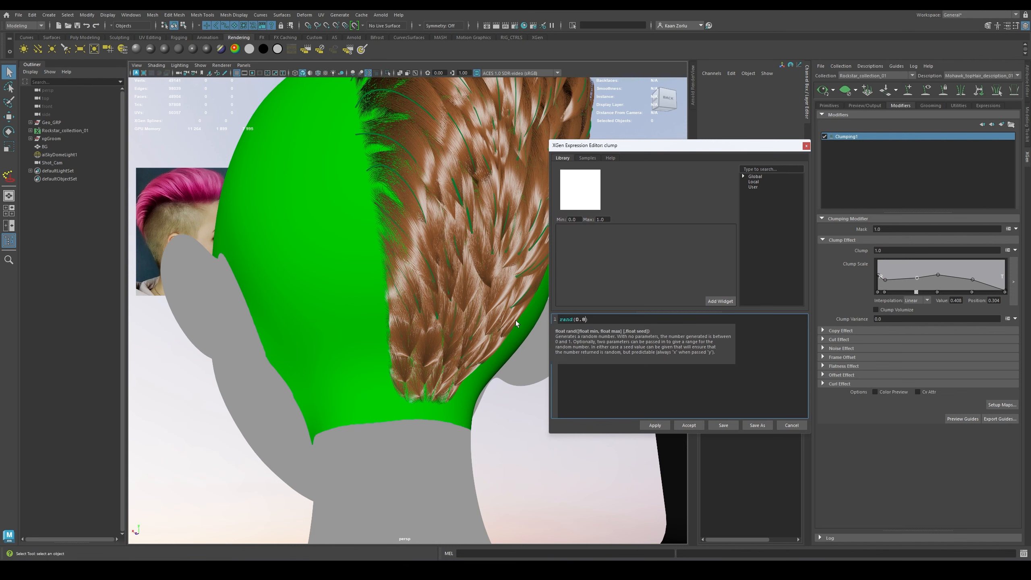
left_click(655, 426)
left_click(682, 425)
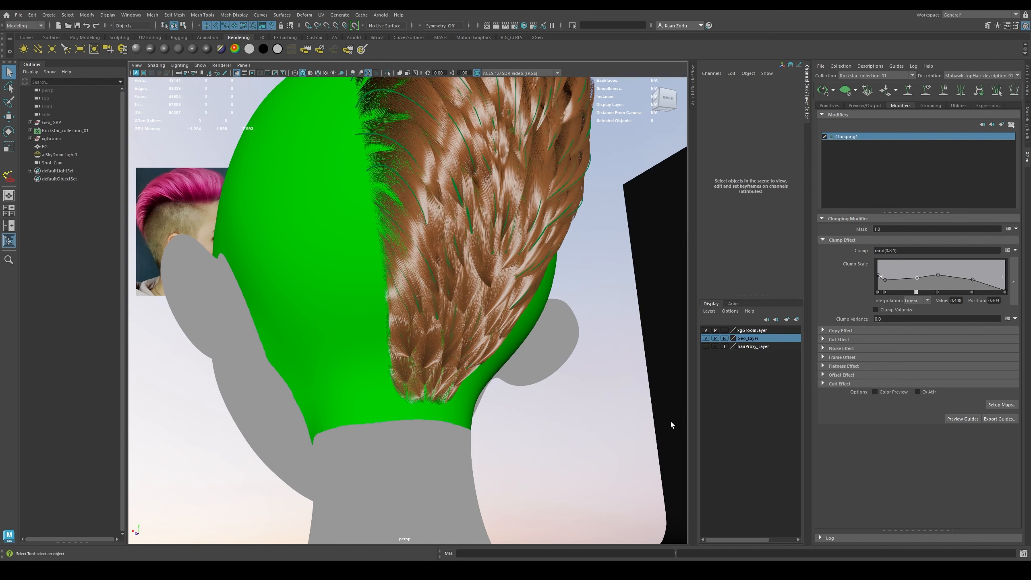
Examine the randomized clumping on the mohawk from behind, above and the side
scroll(487, 284, "down", 4)
middle_click_drag(414, 203, 408, 277, "alt")
left_click_drag(408, 277, 353, 252, "alt")
left_click(354, 252)
key("y")
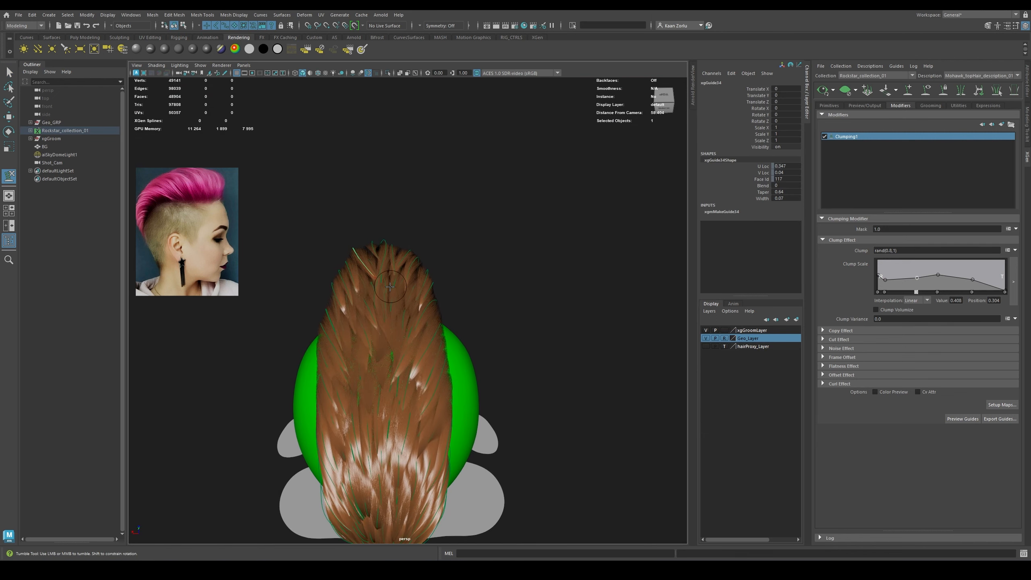
key("q")
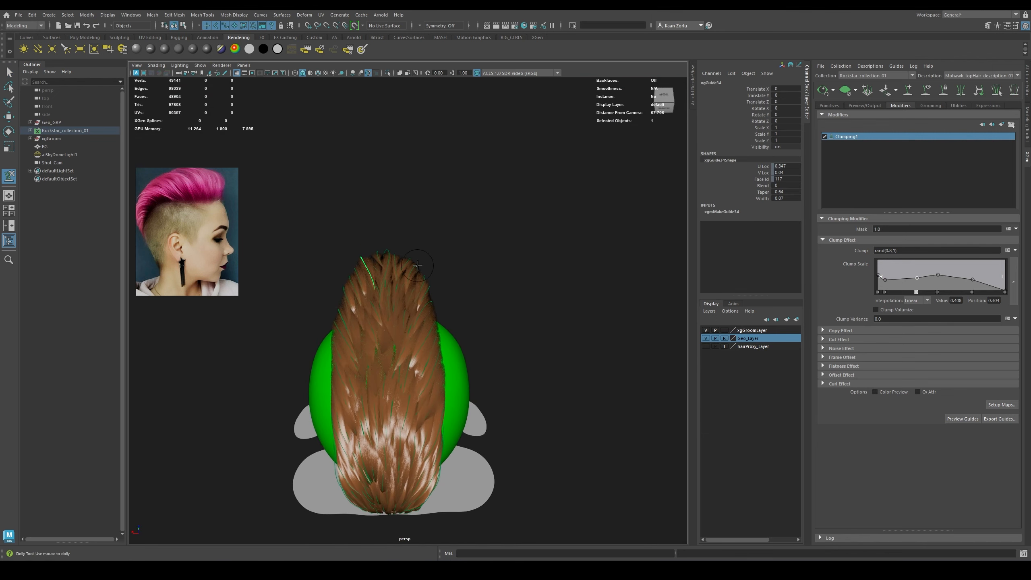
left_click(399, 282)
left_click_drag(396, 285, 631, 267, "alt")
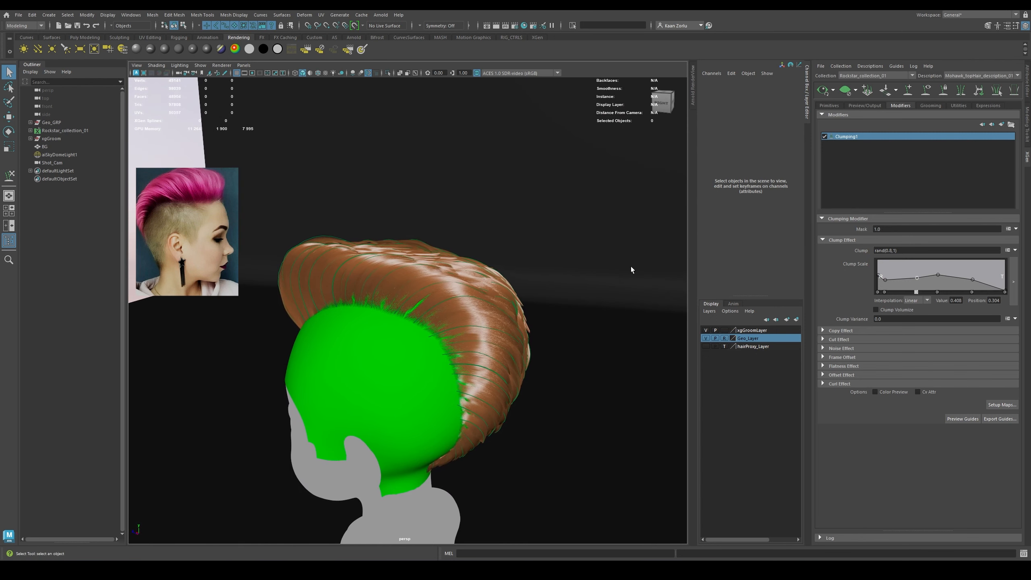
Multiply the Clump expression by $cLength and apply it to the hair
left_click(1008, 250)
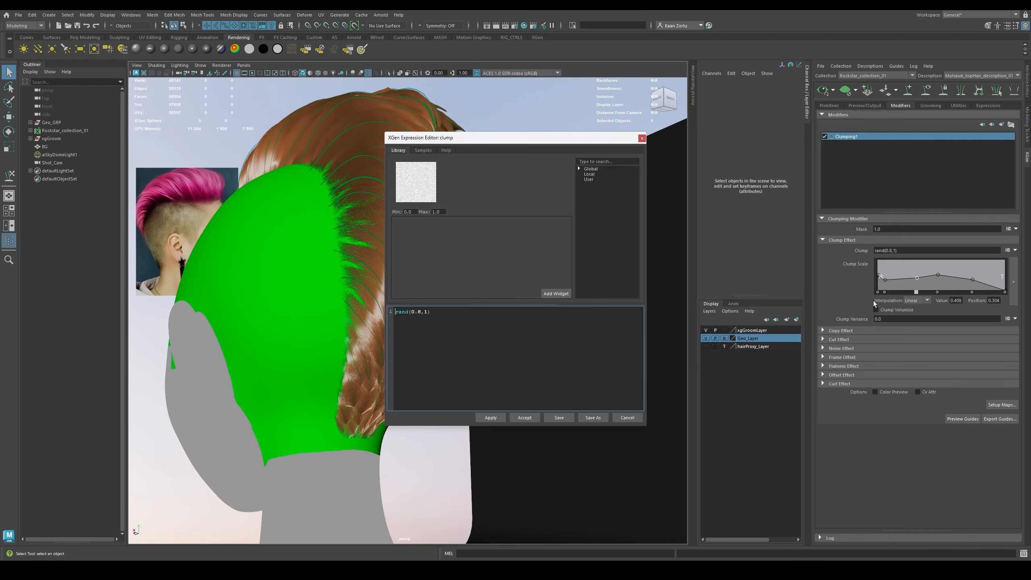
type("*$cLength")
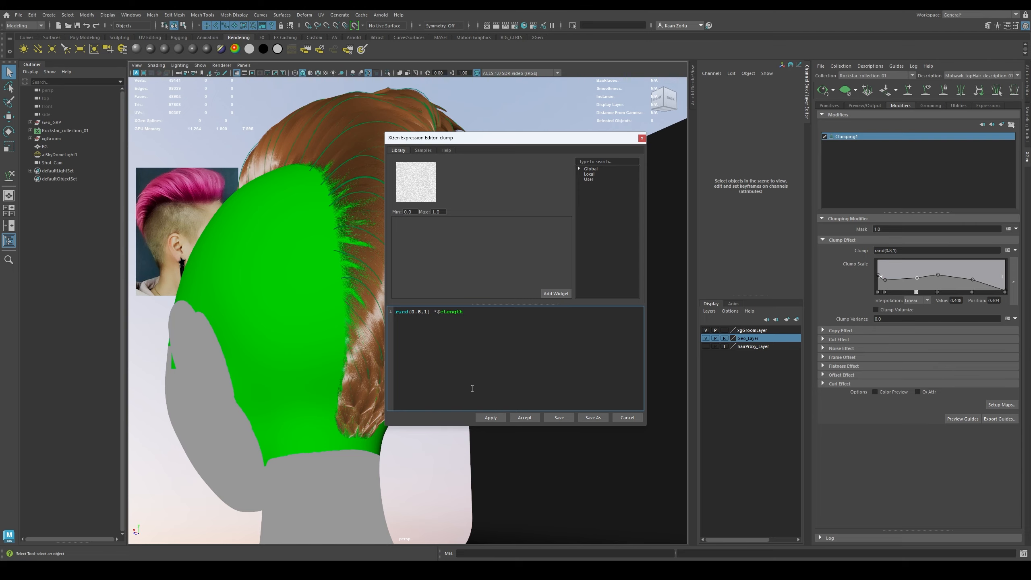
left_click(491, 417)
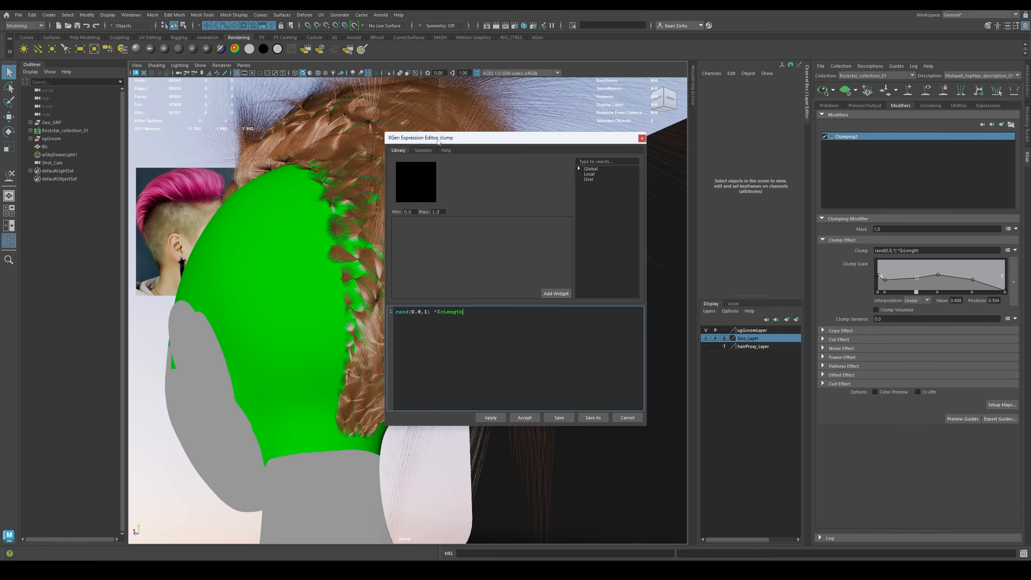
left_click_drag(437, 139, 649, 147)
left_click_drag(361, 256, 387, 220, "alt")
middle_click_drag(387, 220, 395, 231, "alt")
Change the Clump expression to rand(0.08,0.1) *$cLength and apply it
left_click(634, 321)
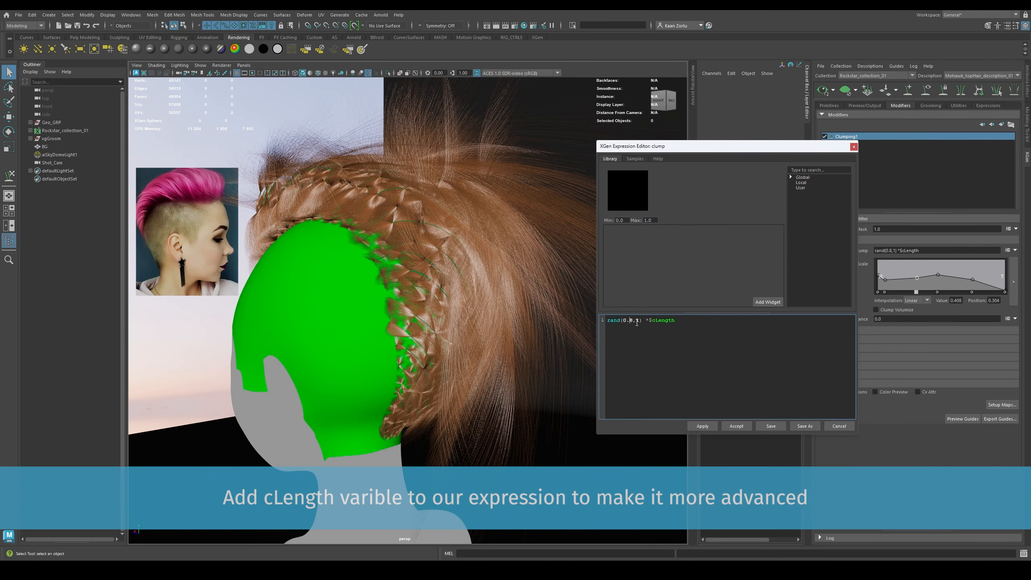
key("BackSpace")
type("08")
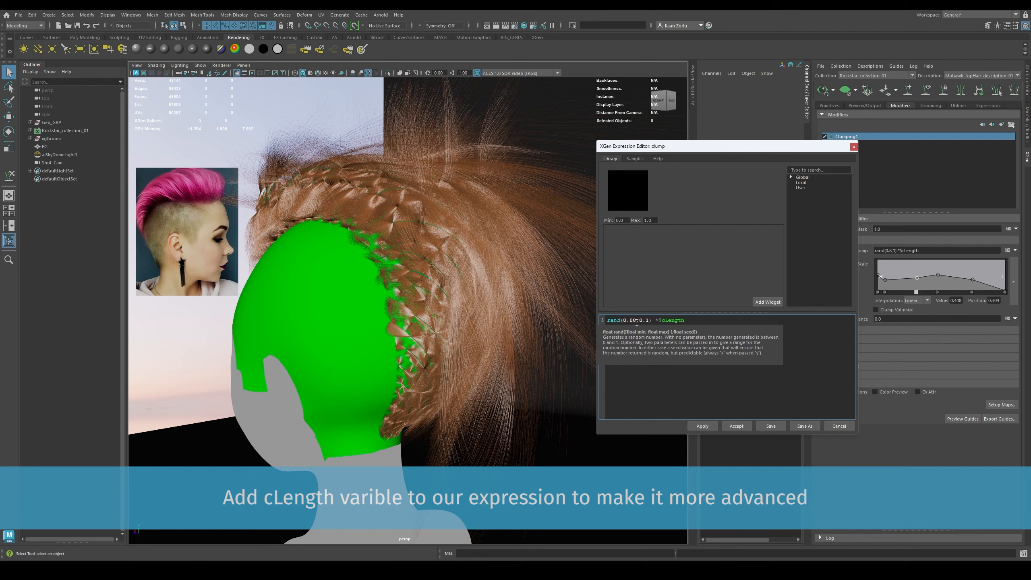
left_click(702, 426)
Lower the upper limit of the Clump expression's rand range to 0.09, 0.08 and finally 0.07, applying the changes
left_click_drag(390, 437, 512, 321, "alt")
left_click_drag(357, 311, 389, 319, "alt")
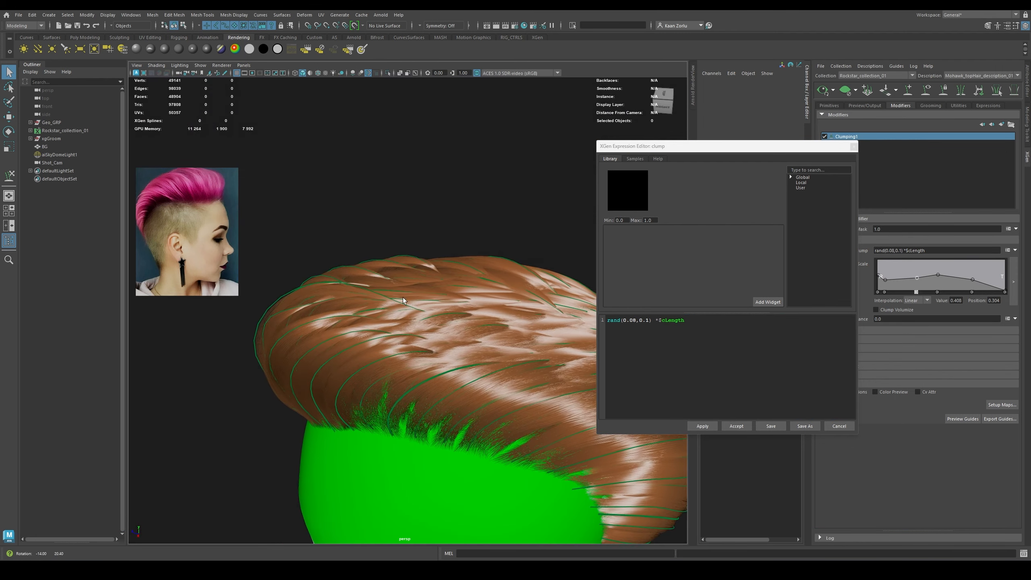
right_click_drag(390, 319, 419, 324, "alt")
left_click_drag(420, 324, 404, 283, "alt")
left_click(647, 320)
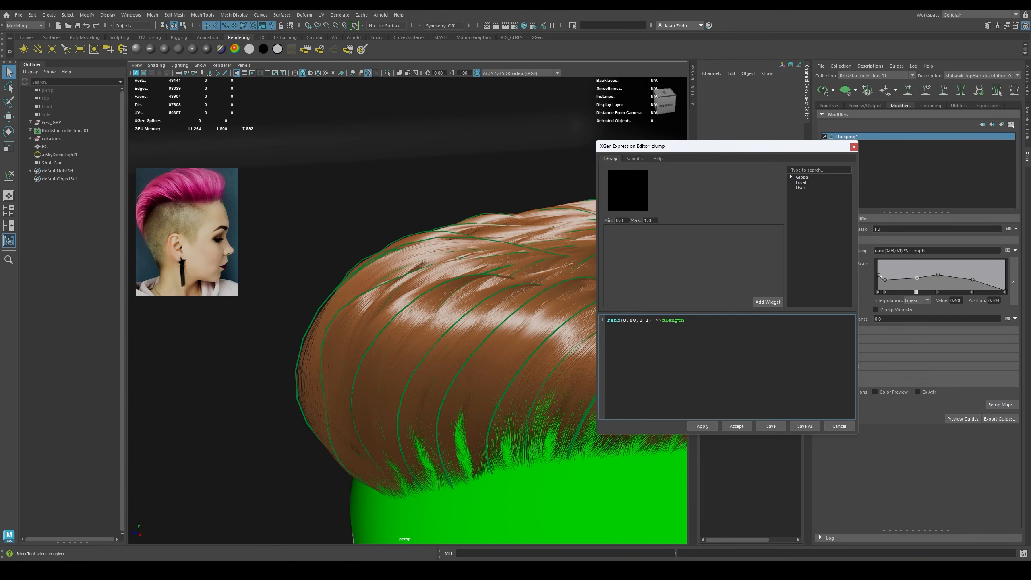
type("09")
left_click_drag(473, 340, 446, 347, "alt")
left_click(650, 321)
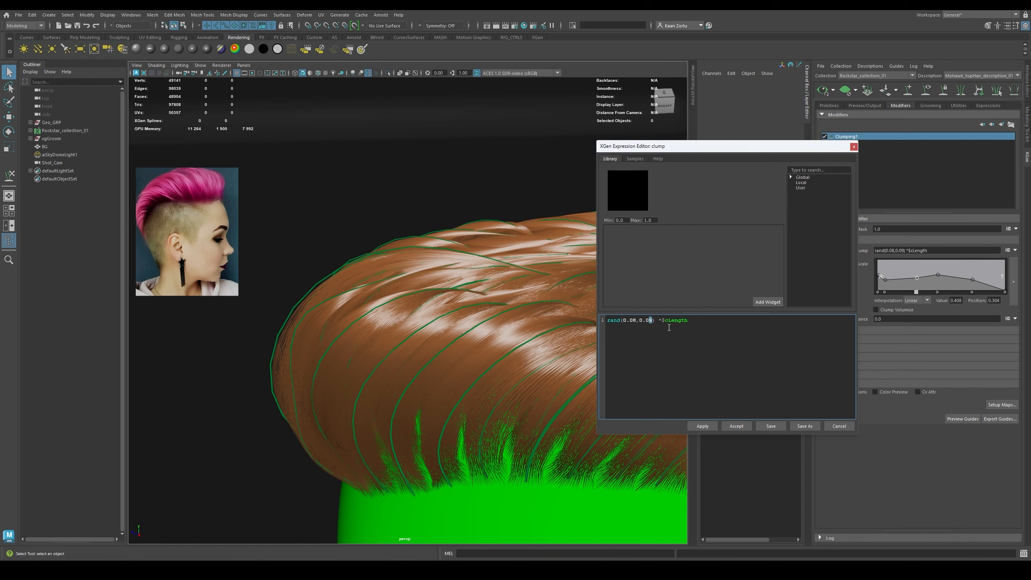
type("8")
left_click(702, 425)
left_click_drag(649, 320, 653, 321)
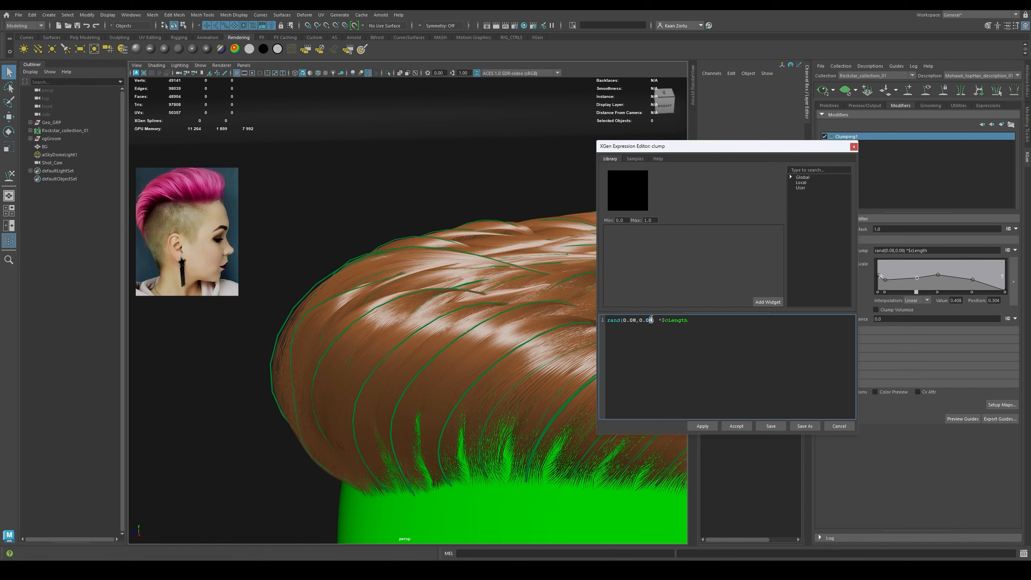
type("7")
left_click(698, 425)
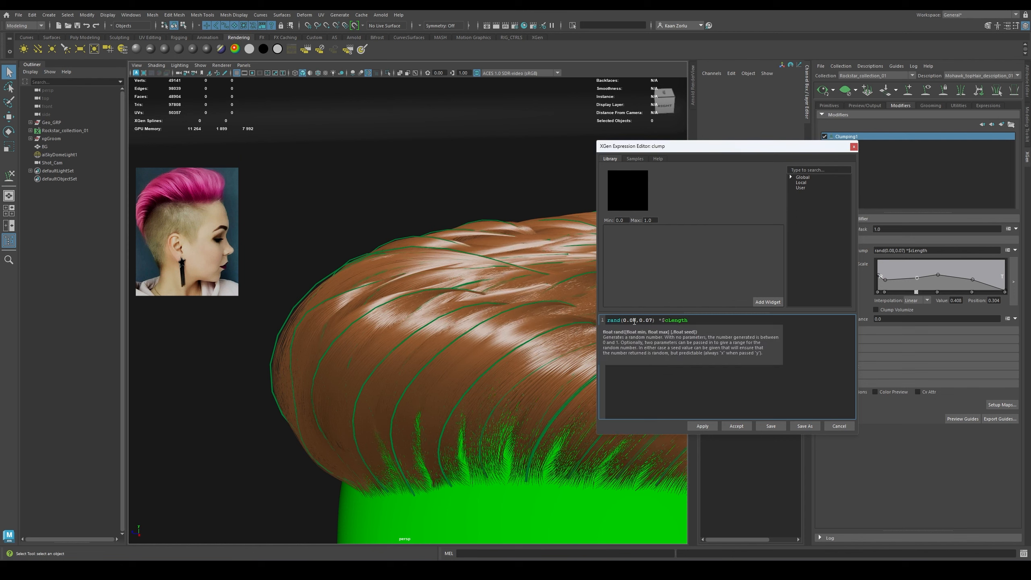
Set the lower limit of the Clump expression's rand range to 0.05 and accept the expression
left_click_drag(634, 321, 638, 321)
type("5")
left_click_drag(393, 325, 381, 236, "alt")
left_click(736, 426)
Examine the clumped hair and its guide curves from several angles, temporarily isolating a few selected guides
left_click_drag(462, 300, 378, 290, "alt")
left_click(385, 239)
left_click_drag(406, 236, 361, 245, "alt")
key("ctrl+1")
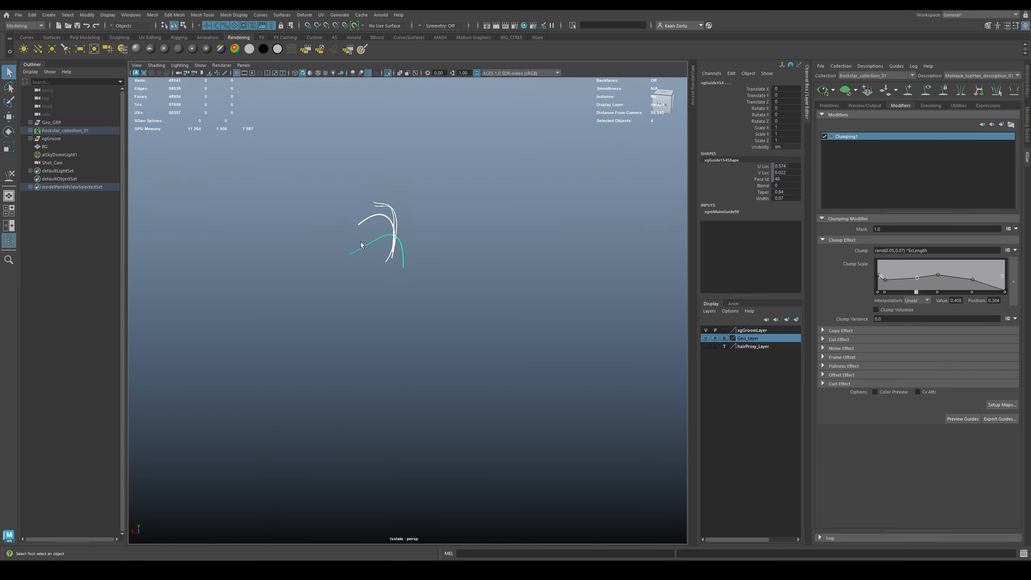
key("ctrl+1")
key("y")
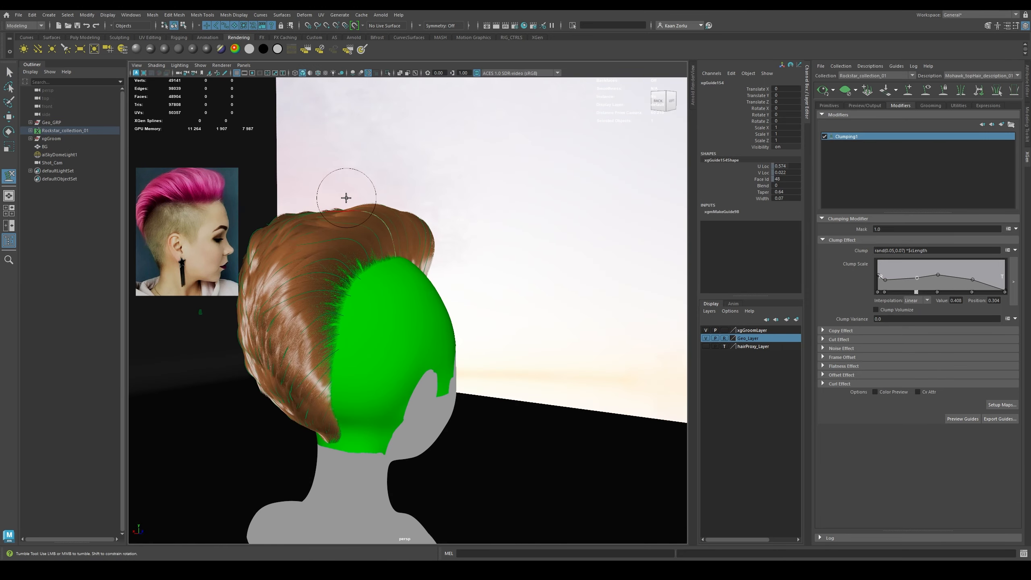
key("q")
mouse_move(337, 189)
left_mouse_down("alt")
mouse_move(462, 240)
mouse_move(465, 226)
mouse_move(394, 203)
mouse_move(488, 278)
left_mouse_up("alt")
key("y")
key("q")
left_click(424, 211)
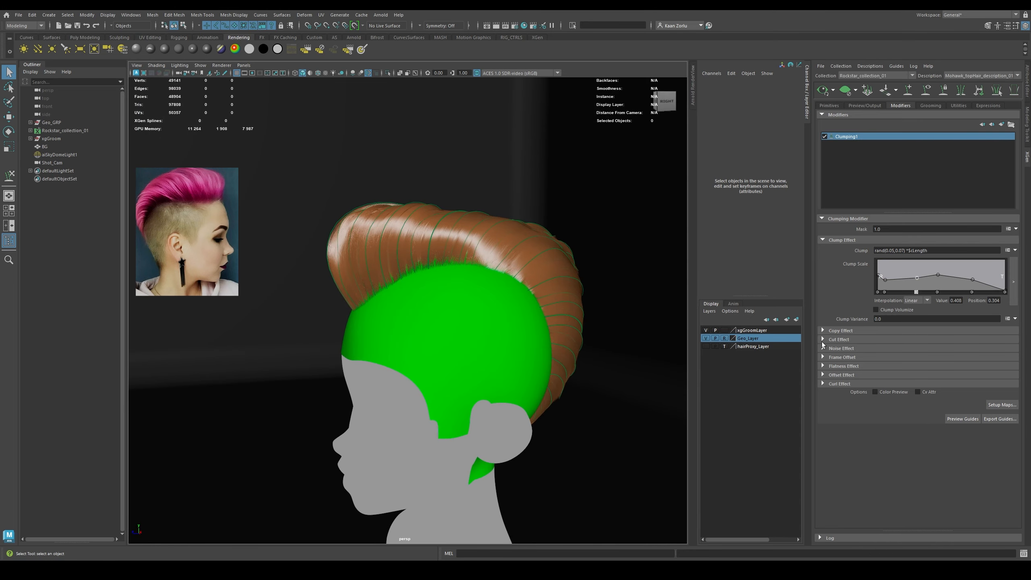
Expand the Copy Effect settings and make the Copy Scale ramp rise linearly from 0 at the root to full value at the tip
left_click(823, 330)
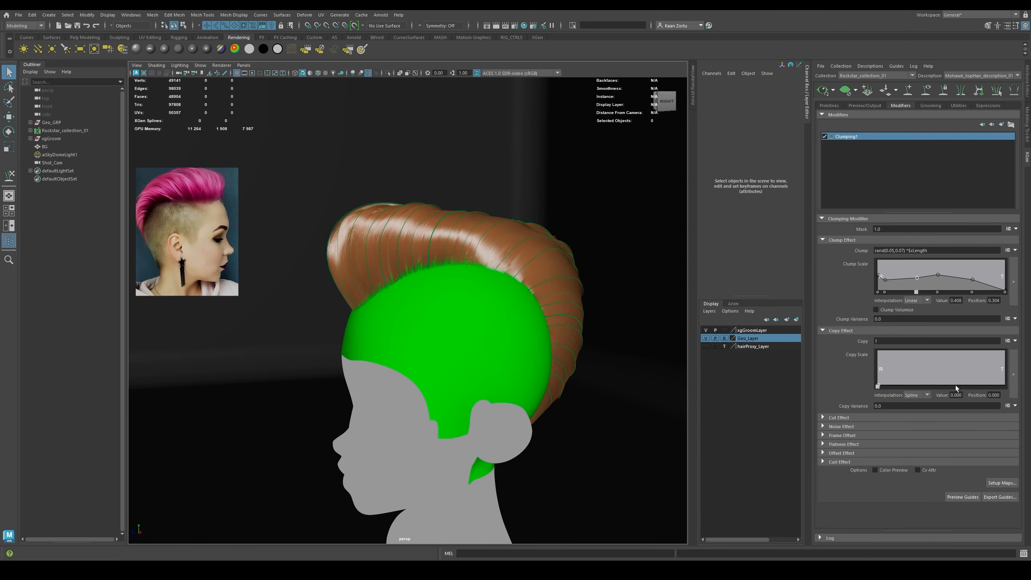
left_click_drag(955, 386, 1020, 346)
left_click_drag(881, 378, 832, 410)
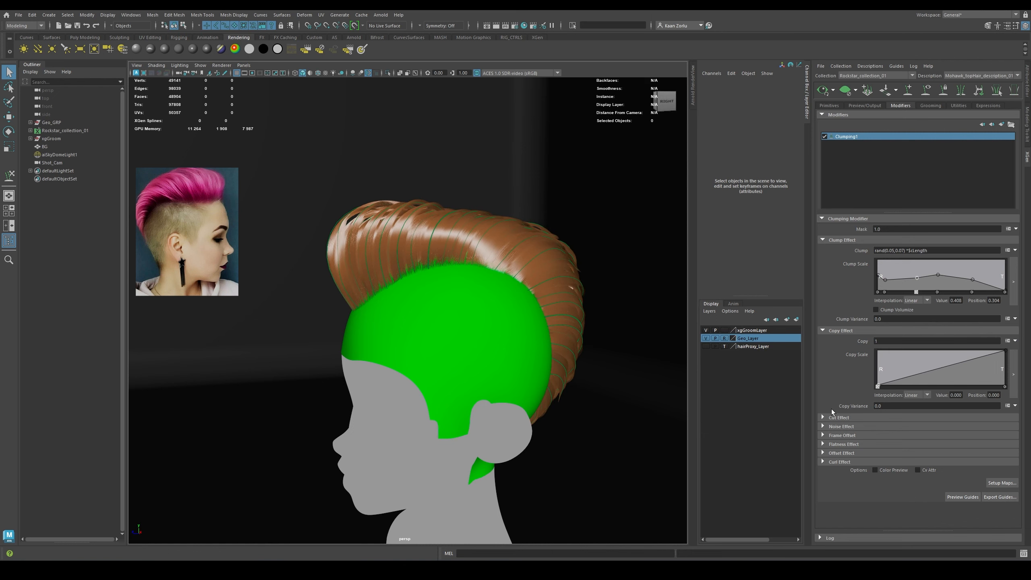
Try a high midpoint on the Copy Scale ramp, and settle on a point at position 0.528, value 0.233
left_click_drag(929, 372, 931, 356)
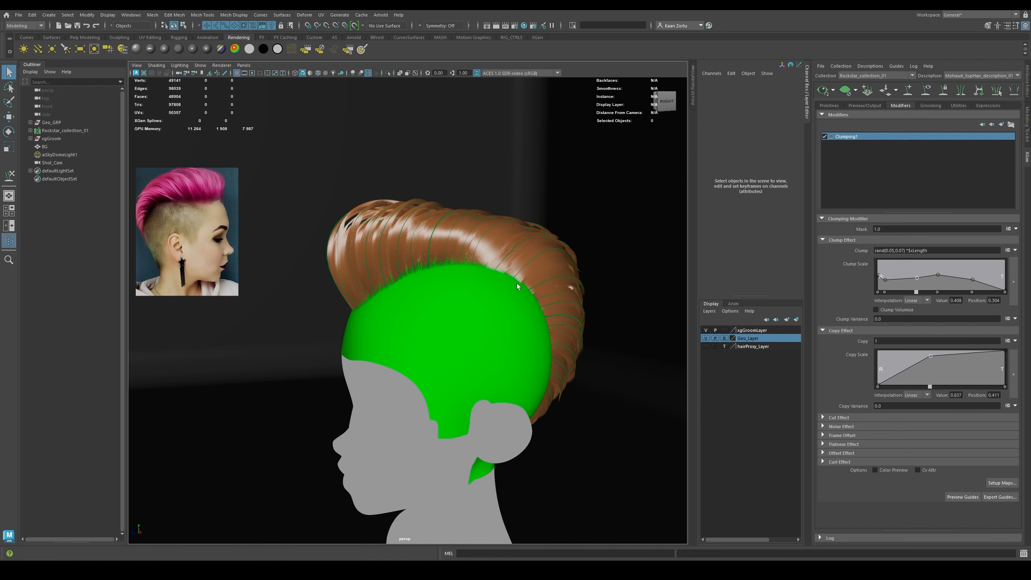
left_click_drag(517, 286, 471, 273, "alt")
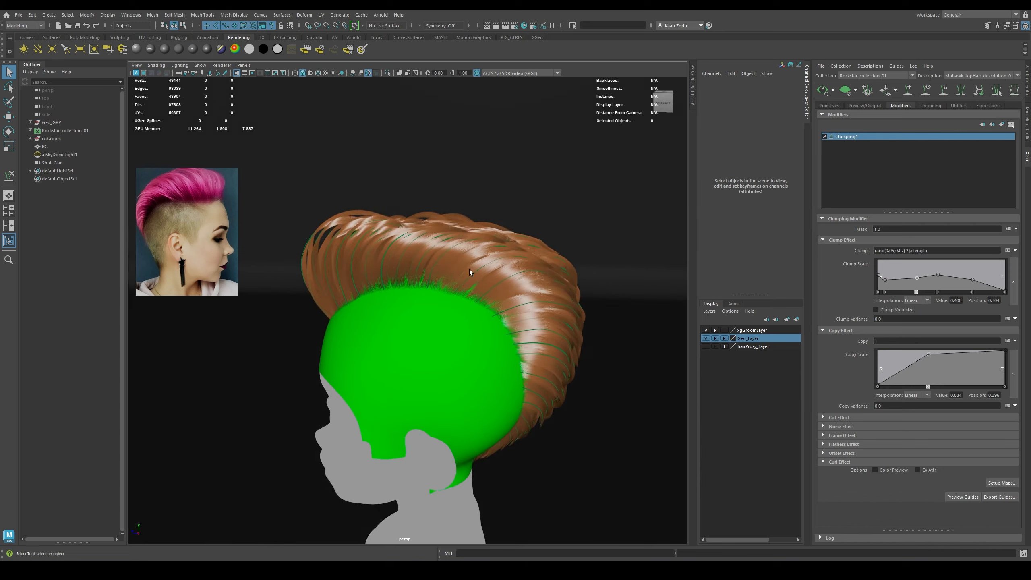
right_click_drag(469, 272, 468, 292, "alt")
left_click(928, 387)
mouse_move(470, 313)
left_mouse_down("alt")
mouse_move(500, 305)
mouse_move(476, 311)
left_mouse_up("alt")
left_click_drag(940, 370, 945, 377)
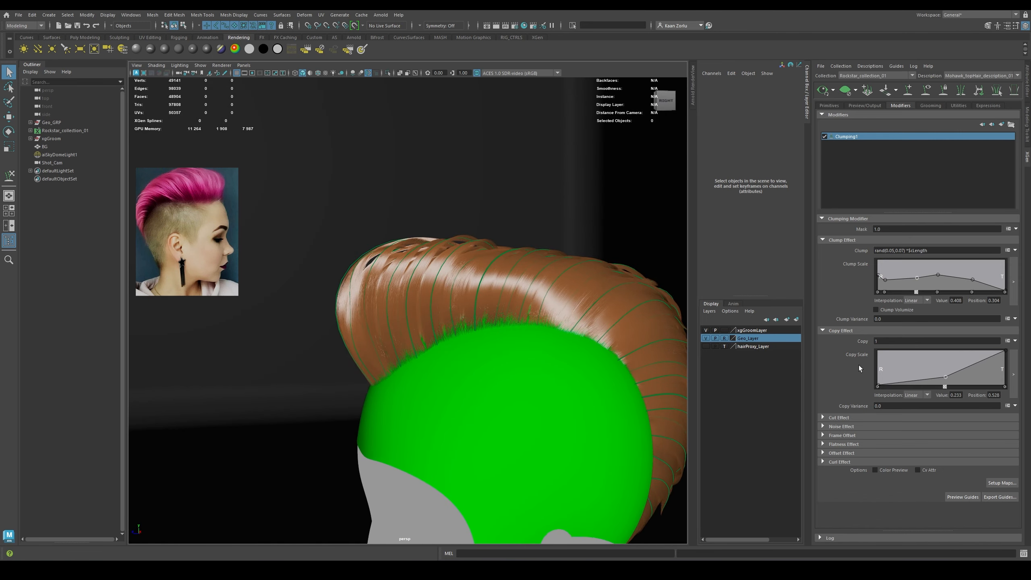
Add a second Clumping modifier to the mohawk description above the existing one
left_click_drag(471, 309, 639, 222, "alt")
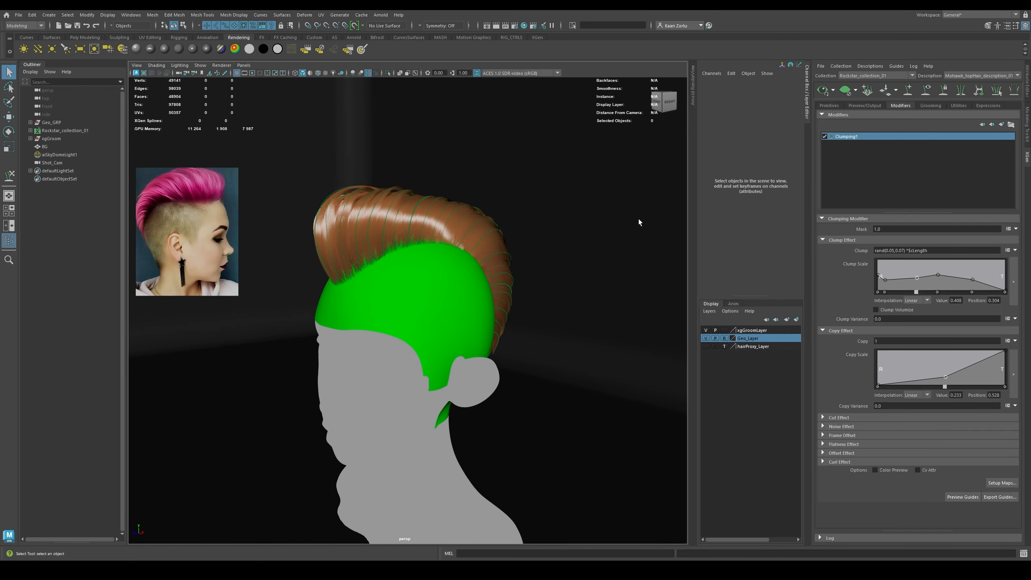
left_click(992, 125)
left_click(849, 245)
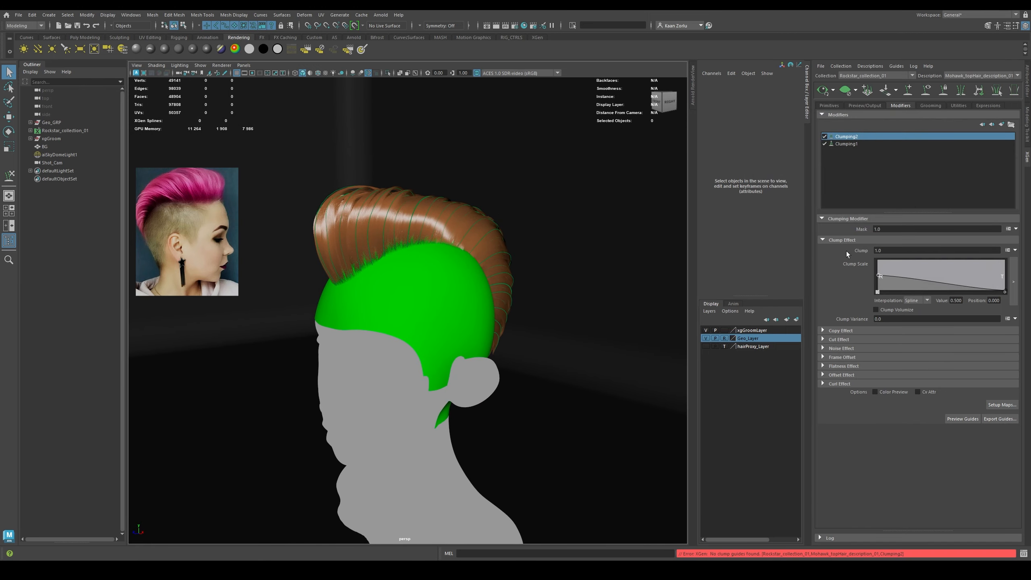
Generate clump points at density 1.0 for the new Clumping modifier and save its clumping maps
left_click(1000, 405)
left_click_drag(509, 187, 624, 187)
left_click(675, 261)
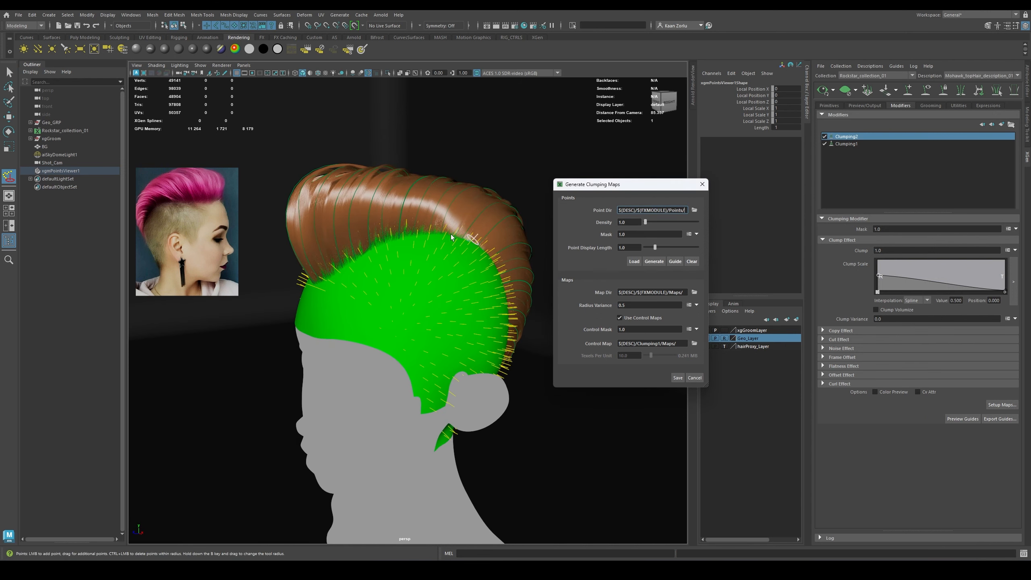
left_click(654, 259)
mouse_move(459, 258)
left_mouse_down("alt")
mouse_move(435, 253)
mouse_move(463, 264)
left_mouse_up("alt")
left_click(677, 378)
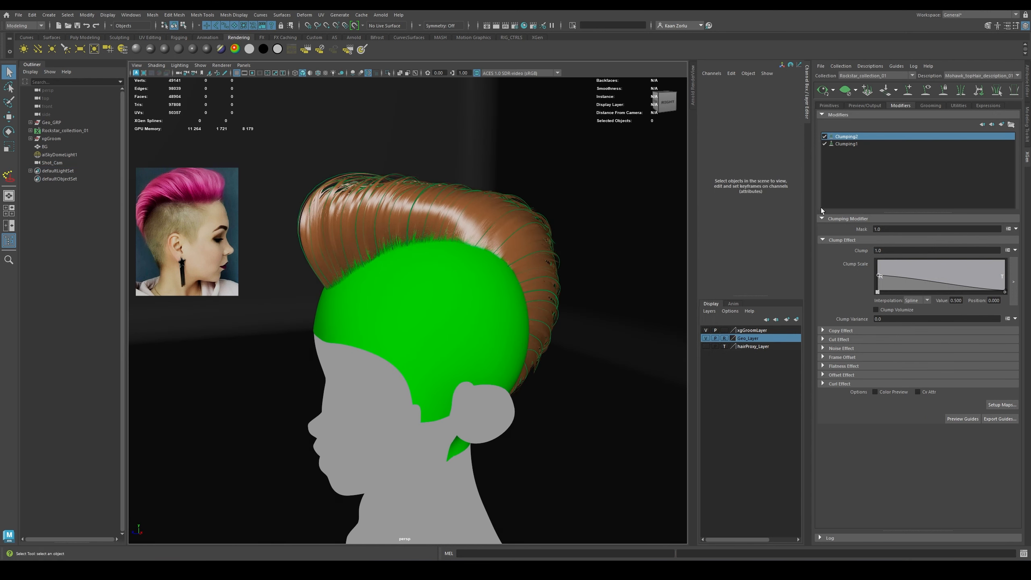
Shape the second clump's Clump Scale ramp into a low, linear wavy curve, with points including position 0.079, value 0.276 and position 0.218, value 0.342
left_click(886, 283)
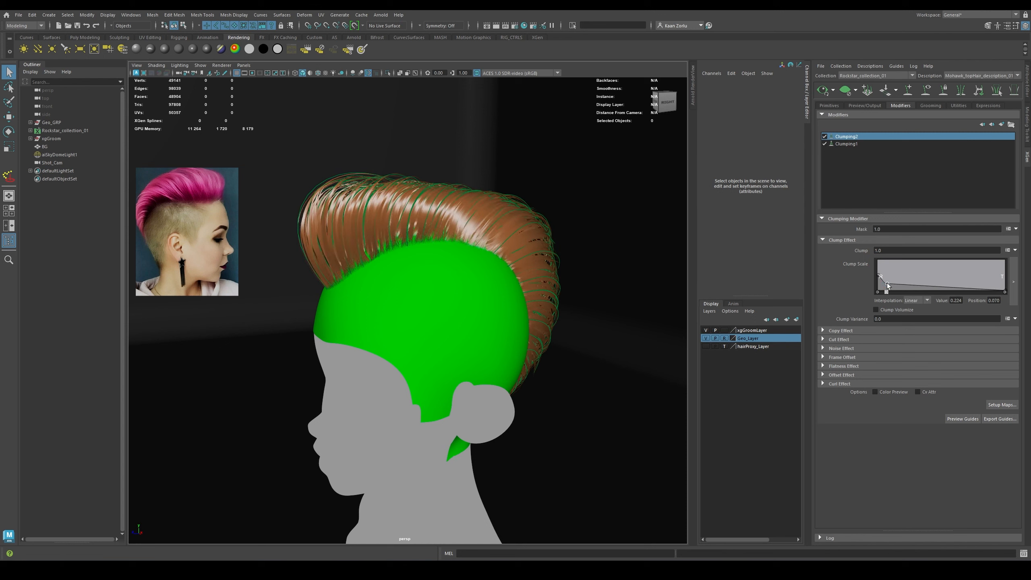
left_click_drag(906, 280, 910, 279)
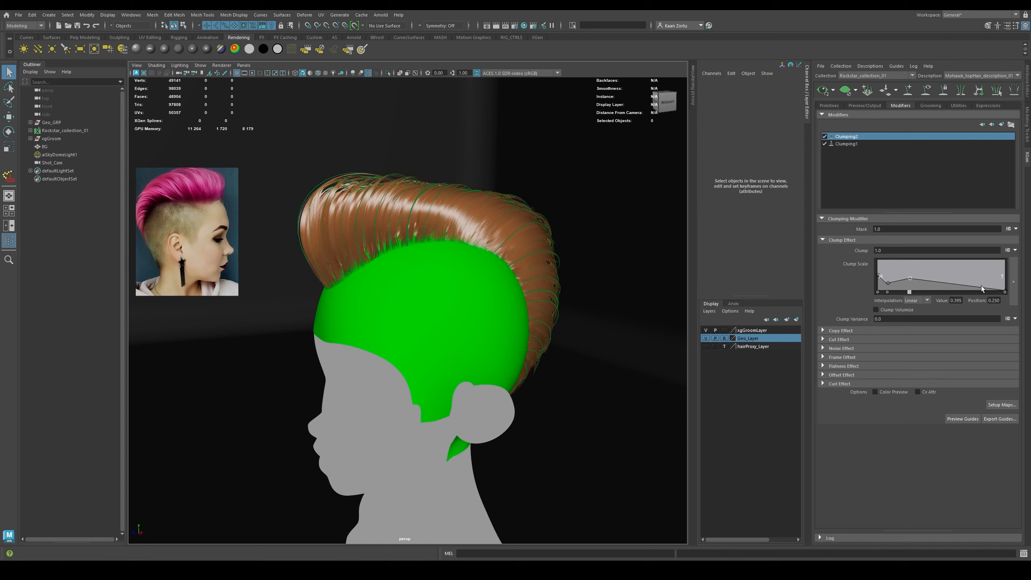
left_click(936, 279)
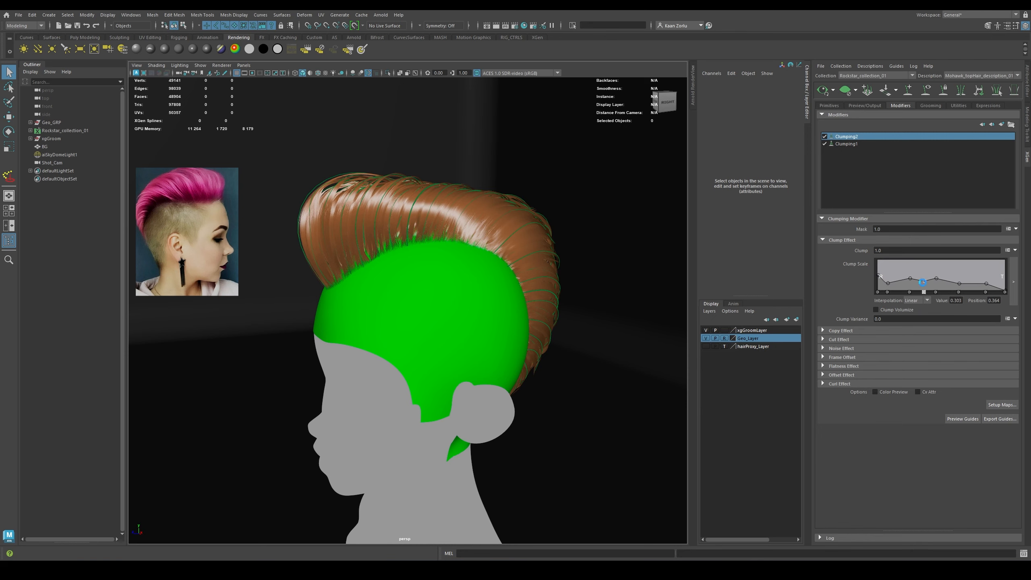
left_click(924, 283)
left_click_drag(614, 271, 557, 246, "alt")
middle_click_drag(557, 246, 561, 219, "alt")
scroll(561, 219, "up", 2)
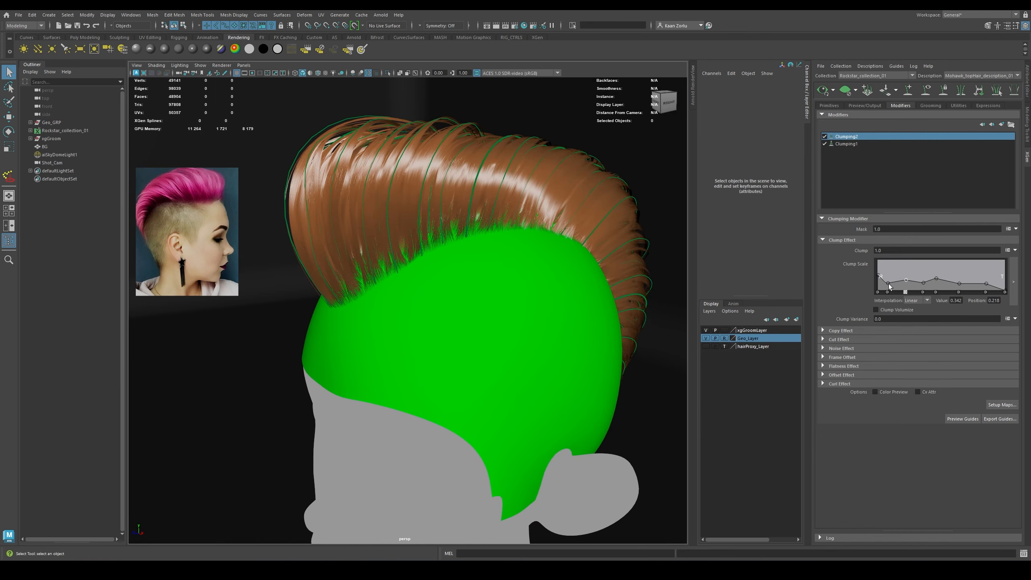
left_click_drag(592, 259, 414, 226, "alt")
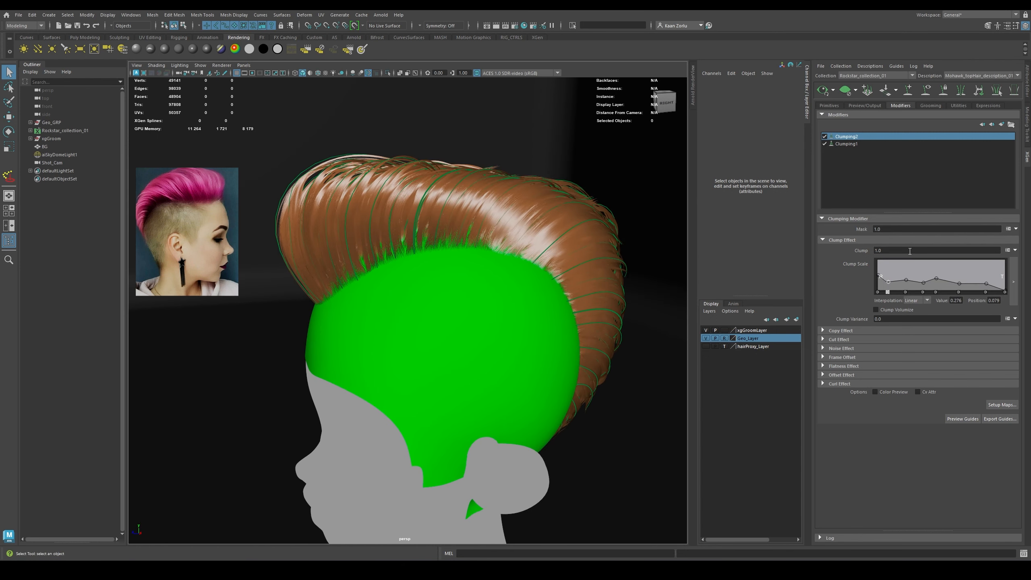
Set the second clumping modifier's Clump expression to rand(0.7,1) and save the scene
left_click_drag(909, 250, 819, 248)
type("rand()")
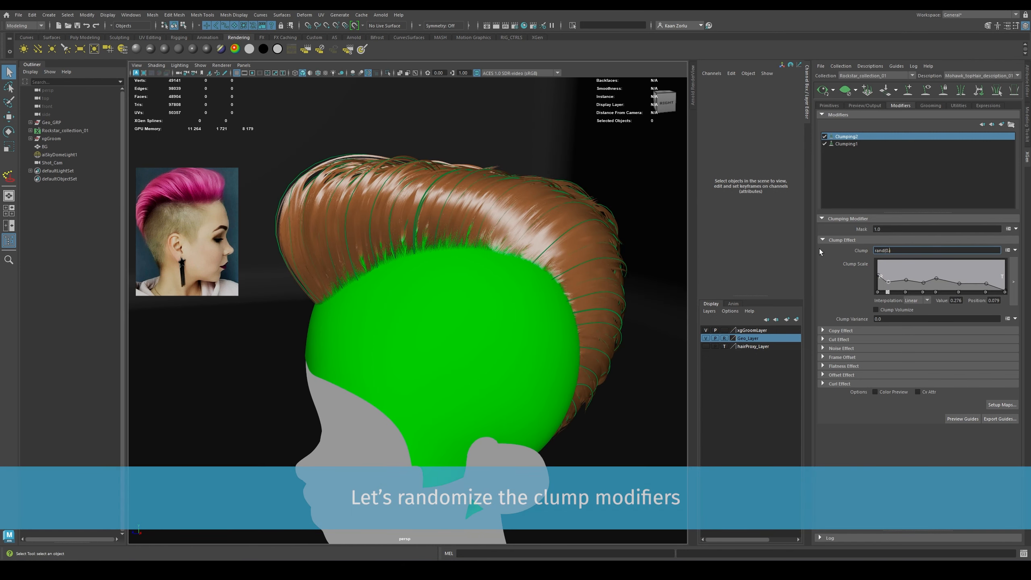
type("0.7,1")
key("Return")
left_click_drag(406, 243, 515, 244, "alt")
key("ctrl+s")
Add a Noise modifier above the two clumping modifiers
left_click(1001, 124)
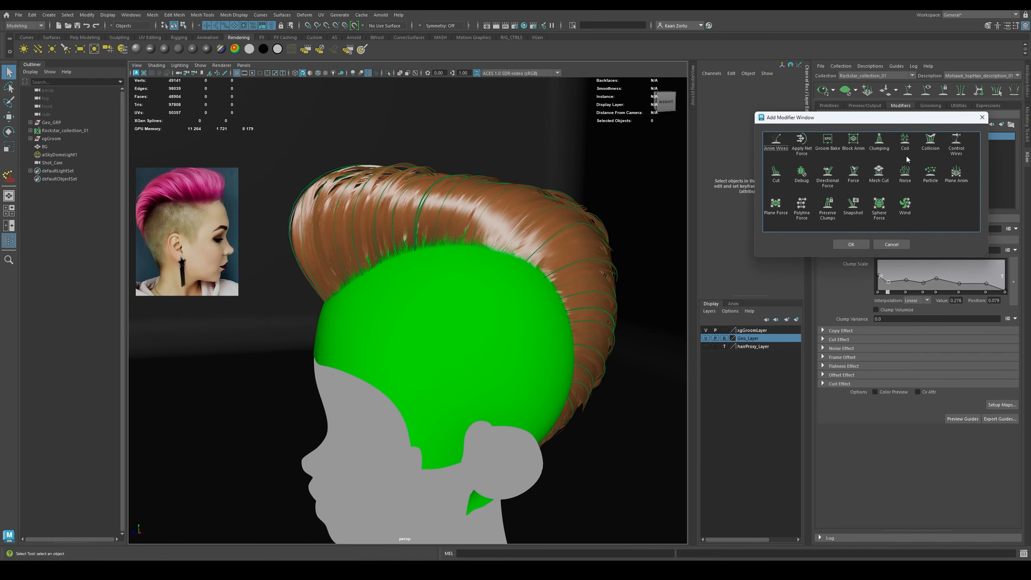
left_click(852, 244)
left_click_drag(449, 235, 460, 237, "alt")
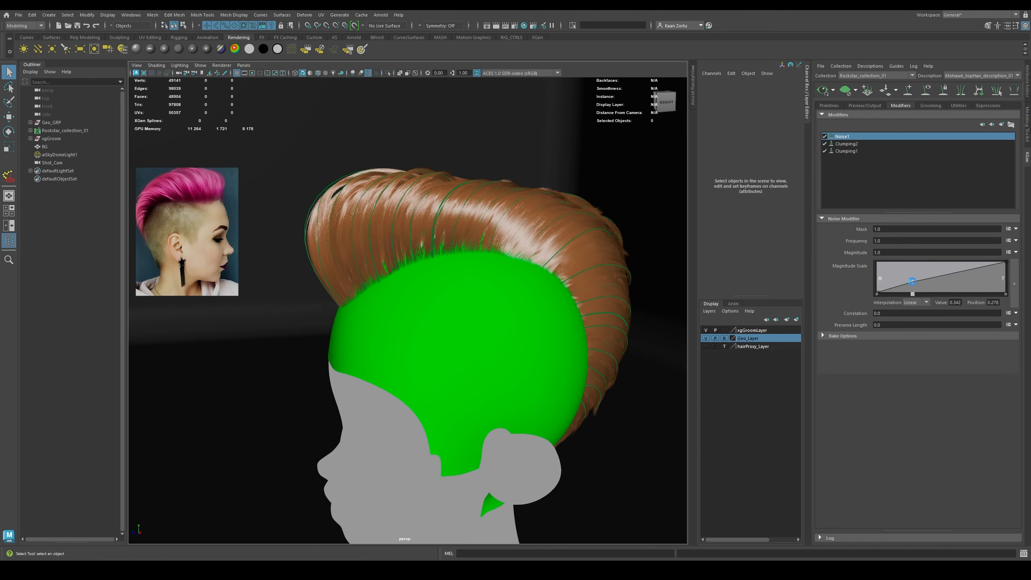
Shape the noise Magnitude Scale ramp with full-value points at positions 0.253 and 0.822, falling to zero at the tip
left_click_drag(977, 266, 978, 261)
left_click_drag(436, 175, 403, 222, "alt")
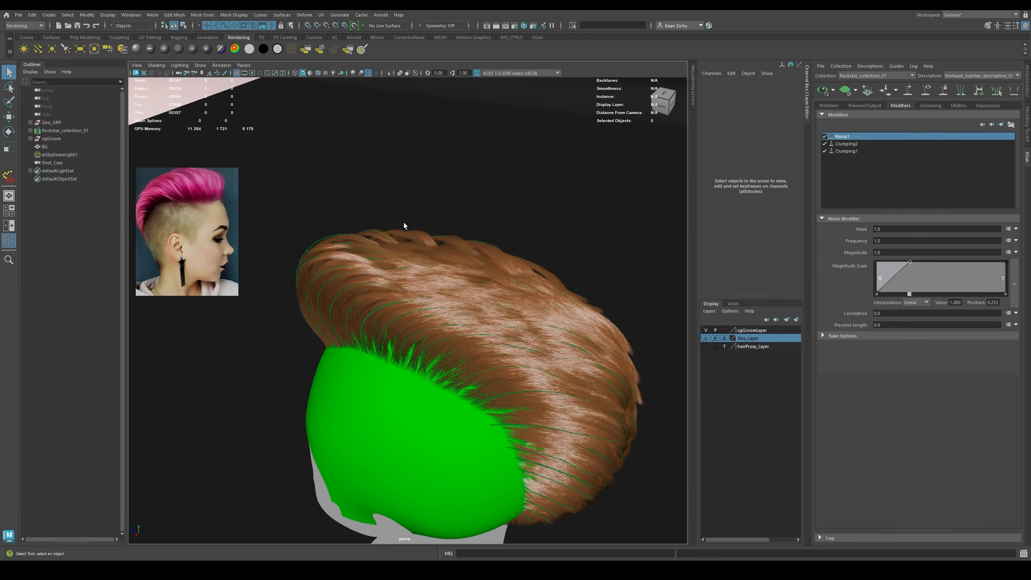
right_click_drag(403, 223, 504, 248, "alt")
left_click_drag(1007, 265, 981, 261)
left_click_drag(467, 295, 492, 248, "alt")
right_click_drag(492, 249, 455, 256, "alt")
middle_click_drag(455, 255, 443, 267, "alt")
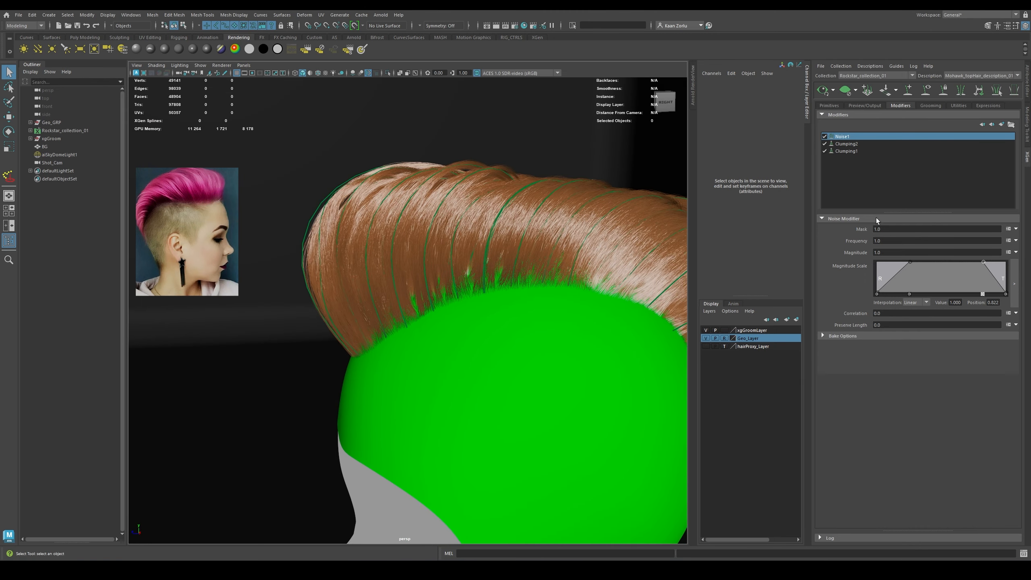
Set the noise Frequency to 0.1
type("0.1")
key("Return")
left_click_drag(680, 239, 646, 243, "alt")
left_click_drag(584, 193, 479, 182, "alt")
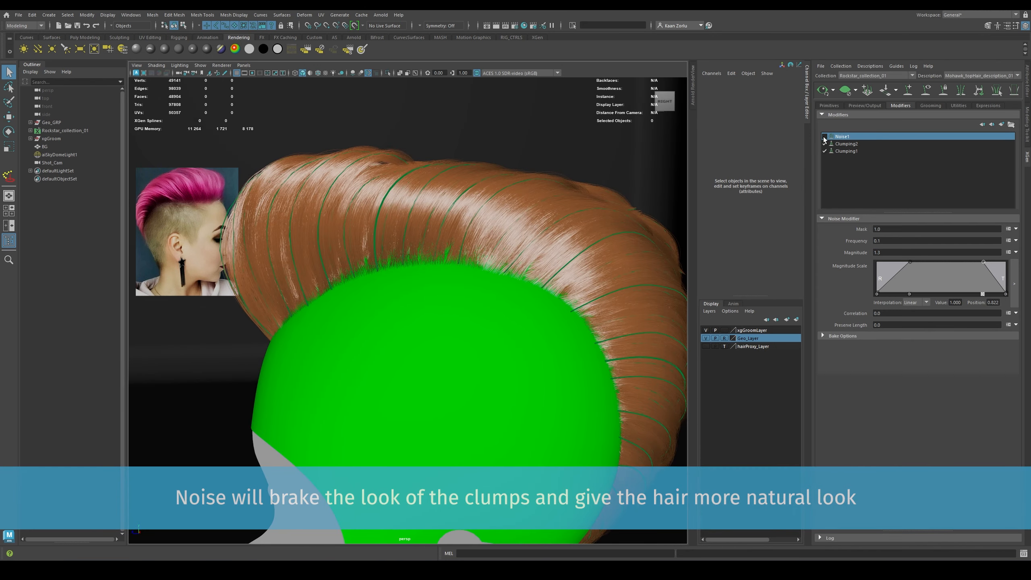
Switch the Noise modifier off and on to compare its effect on the hair
left_click(824, 138)
left_click(824, 137)
scroll(590, 217, "down", 4)
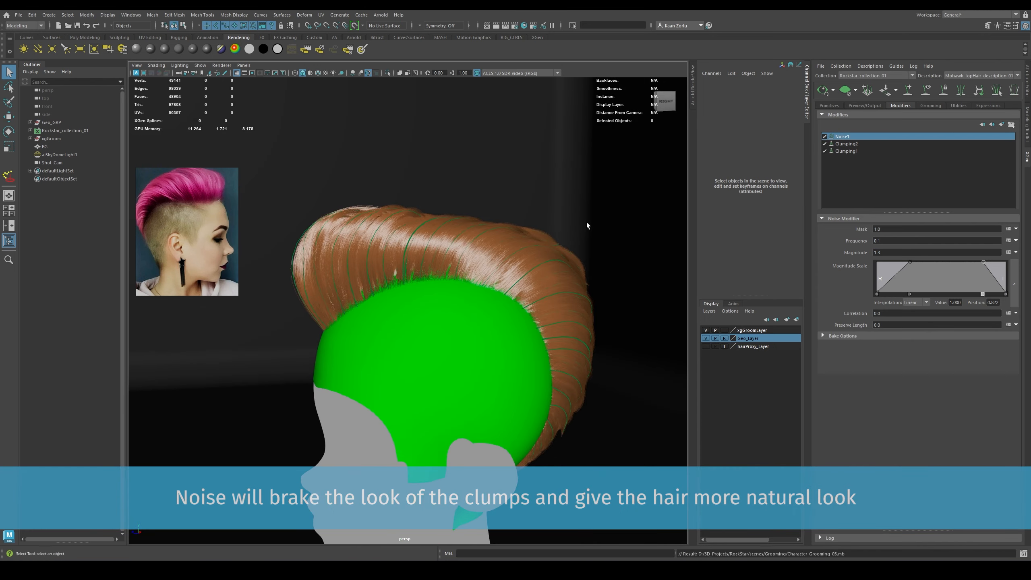
left_click_drag(578, 224, 548, 221, "alt")
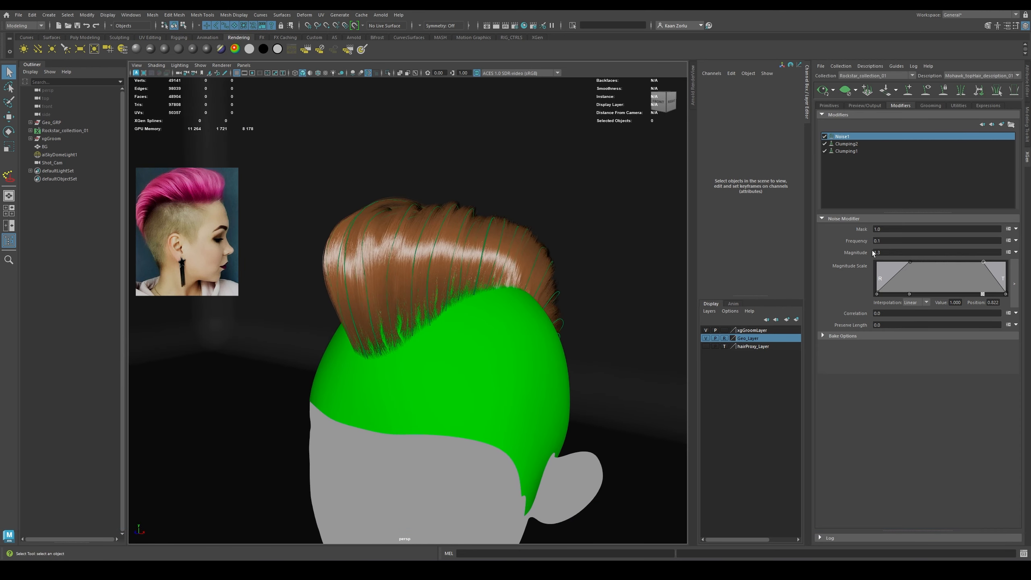
Randomize the noise with Magnitude rand(0.8,1.3) and Frequency rand(0.05,0.1)
left_click_drag(456, 230, 404, 224, "alt")
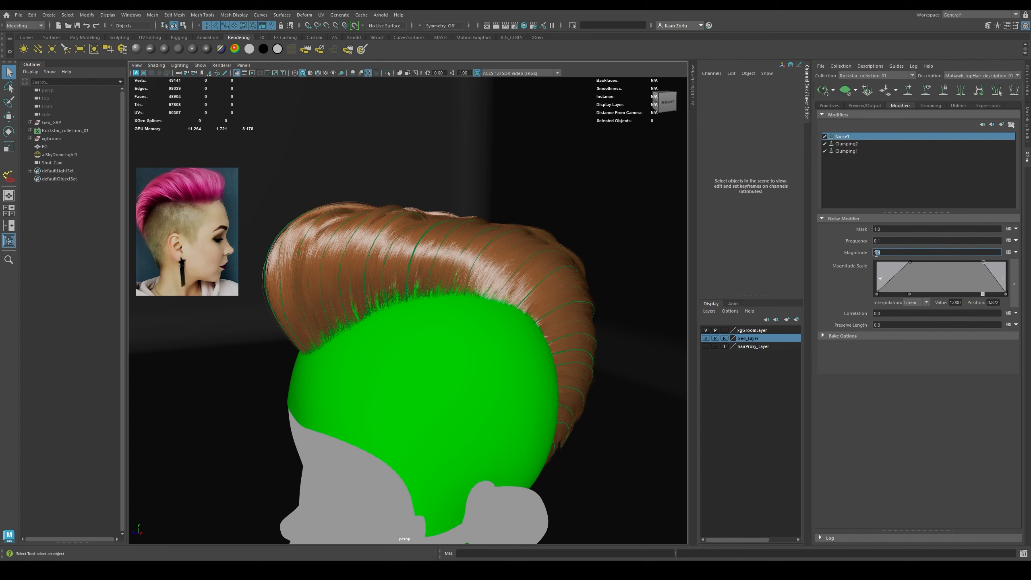
type("rand(")
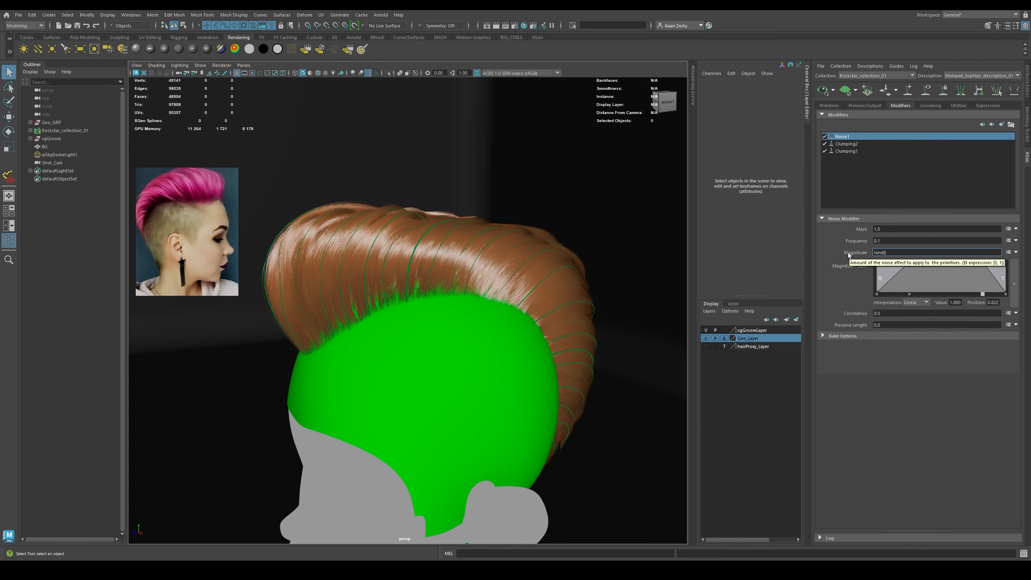
type("0.8,1.3)")
key("Return")
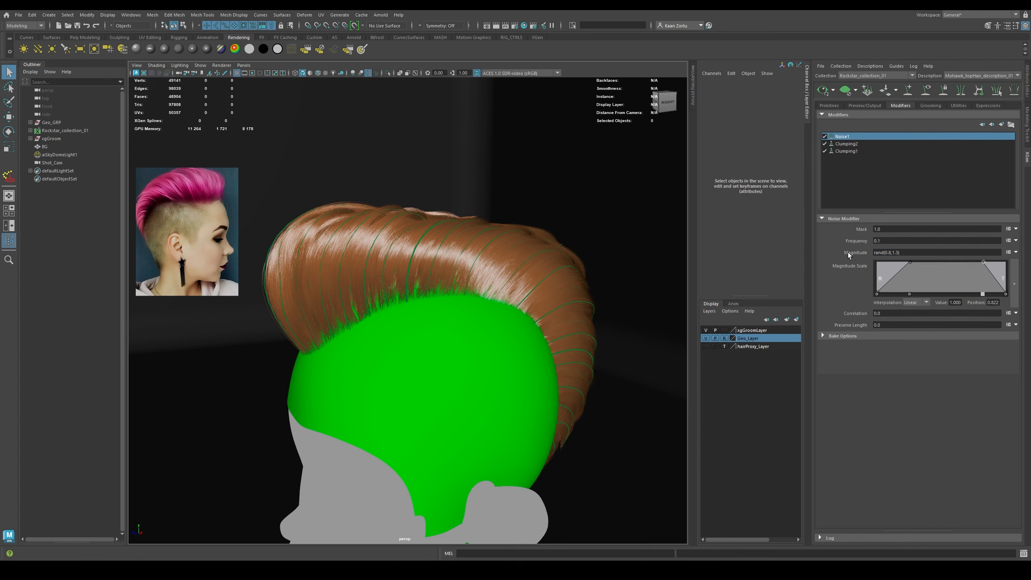
type("ra")
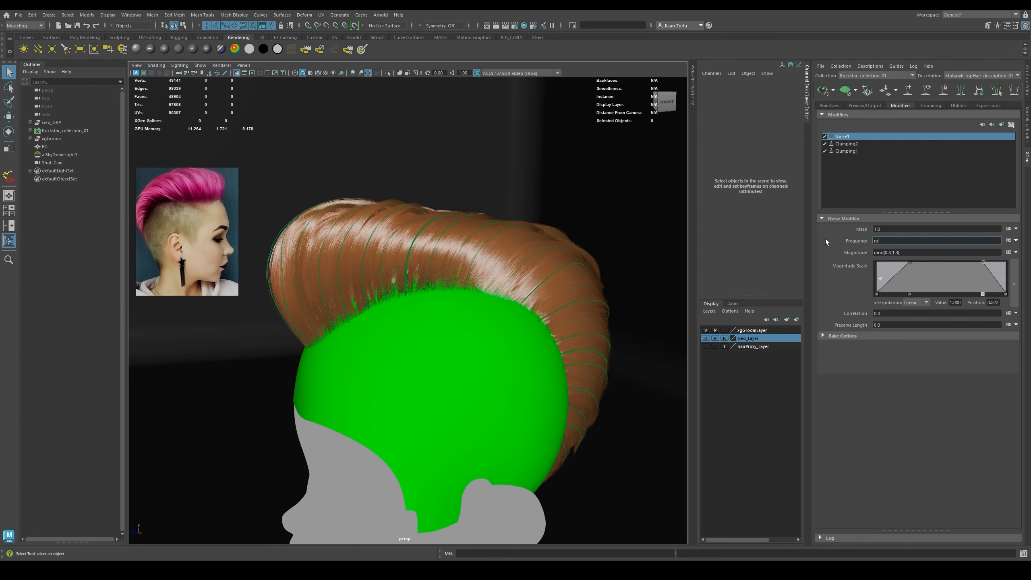
type("nd()0.05,0.1)")
key("Return")
left_click_drag(528, 228, 545, 260, "alt")
Add a Cut modifier to the description with the amount rand(0.0,0.3)
left_click(1001, 125)
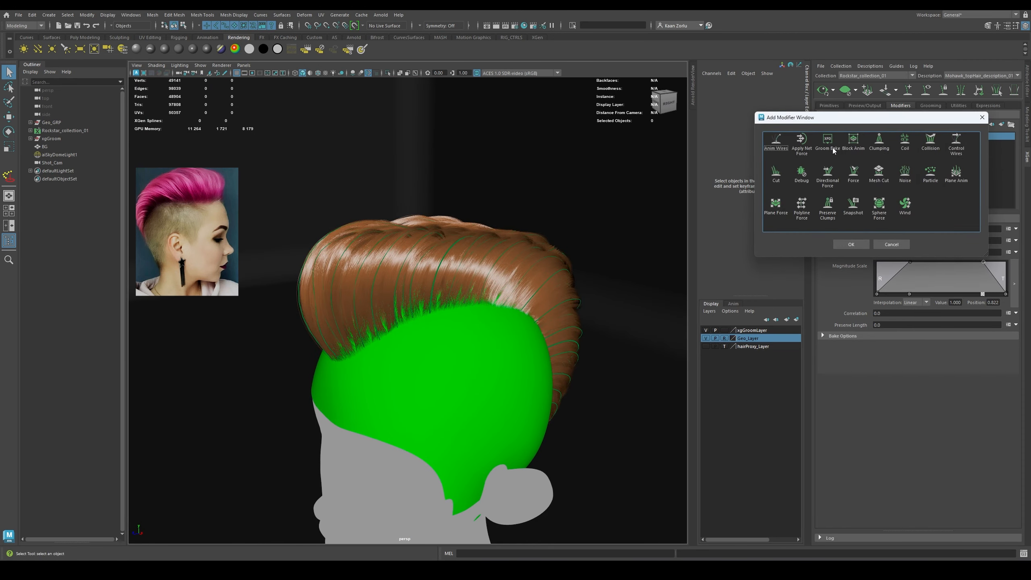
left_click(851, 245)
left_click(895, 241)
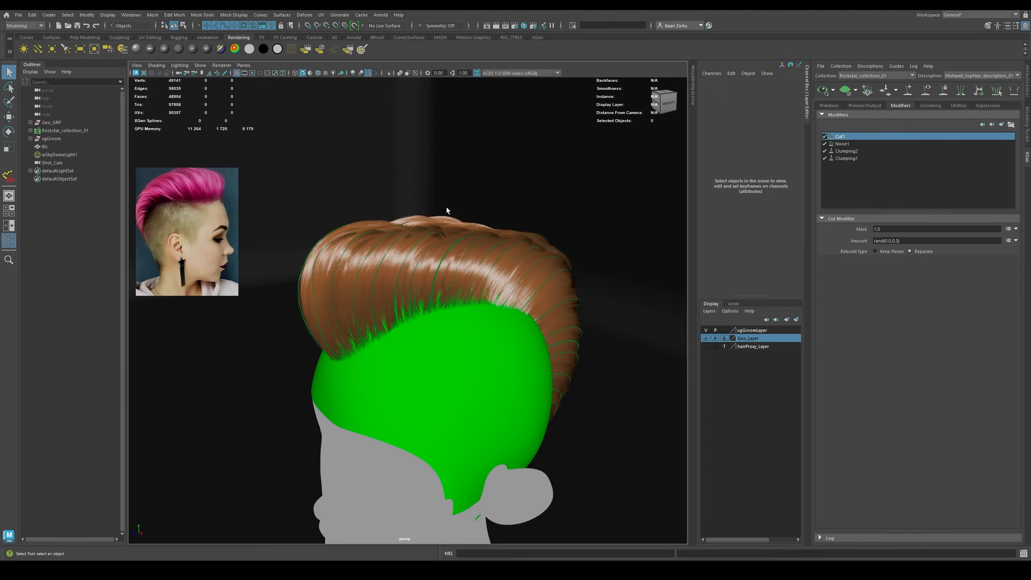
Switch the Cut modifier off and on to compare its effect on the hair strands up close
left_click_drag(447, 207, 407, 284, "alt")
right_click_drag(408, 284, 528, 252, "alt")
left_click(825, 136)
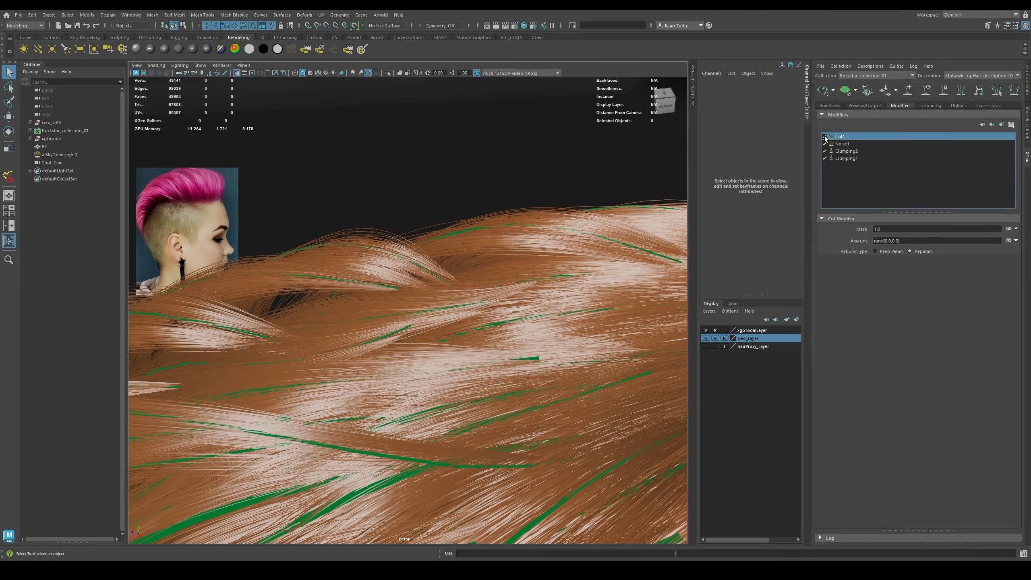
left_click(825, 137)
right_click_drag(570, 281, 467, 262, "alt")
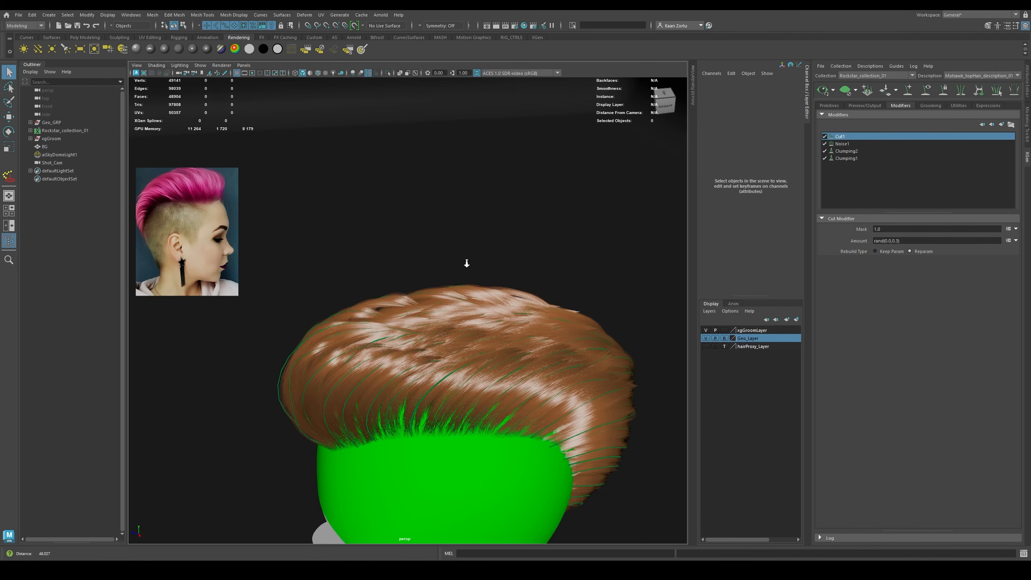
left_click_drag(467, 262, 485, 200, "alt")
right_click_drag(485, 200, 500, 245, "alt")
Review the primitive settings and auto-set the Primitive Bound in the description's output settings
left_click(828, 105)
left_click_drag(499, 245, 509, 244, "alt")
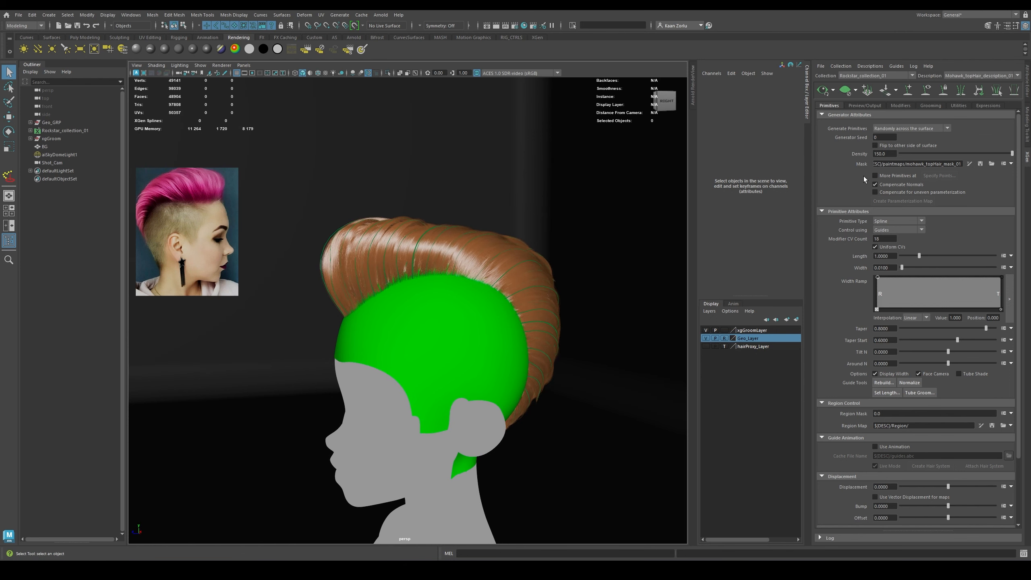
left_click(876, 105)
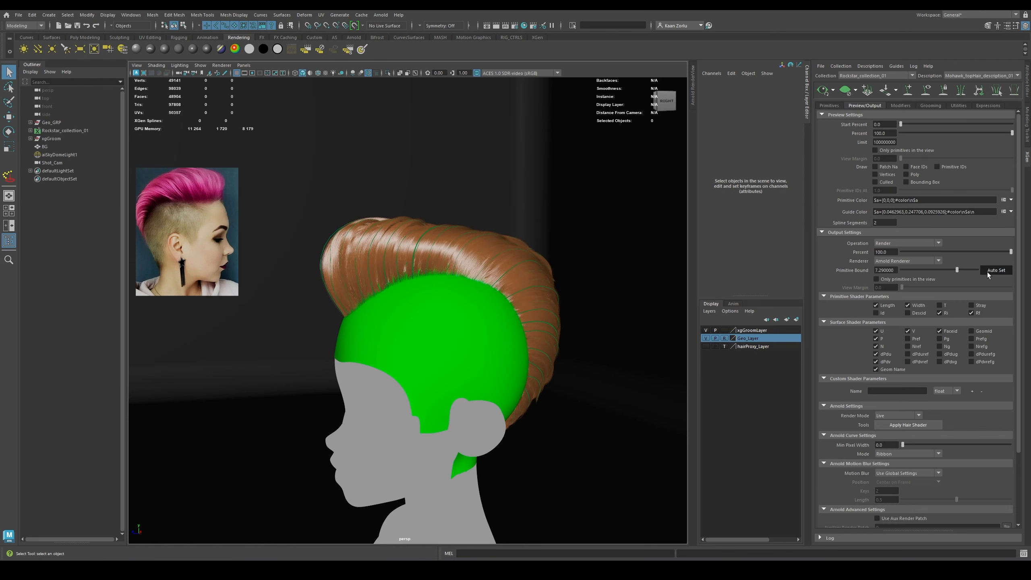
left_click_drag(576, 256, 540, 250, "alt")
left_click(900, 105)
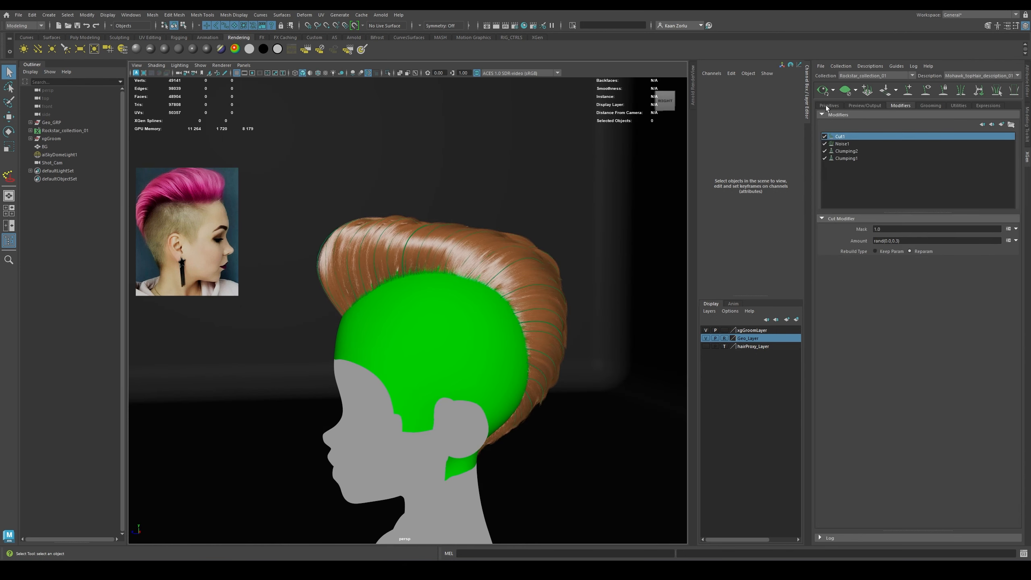
Assign a new aiStandardHair material to Mohawk_topHair_description_01 and display the shader's attributes
left_click(828, 105)
left_click_drag(525, 152, 467, 221, "alt")
left_click(31, 131)
left_click(54, 139)
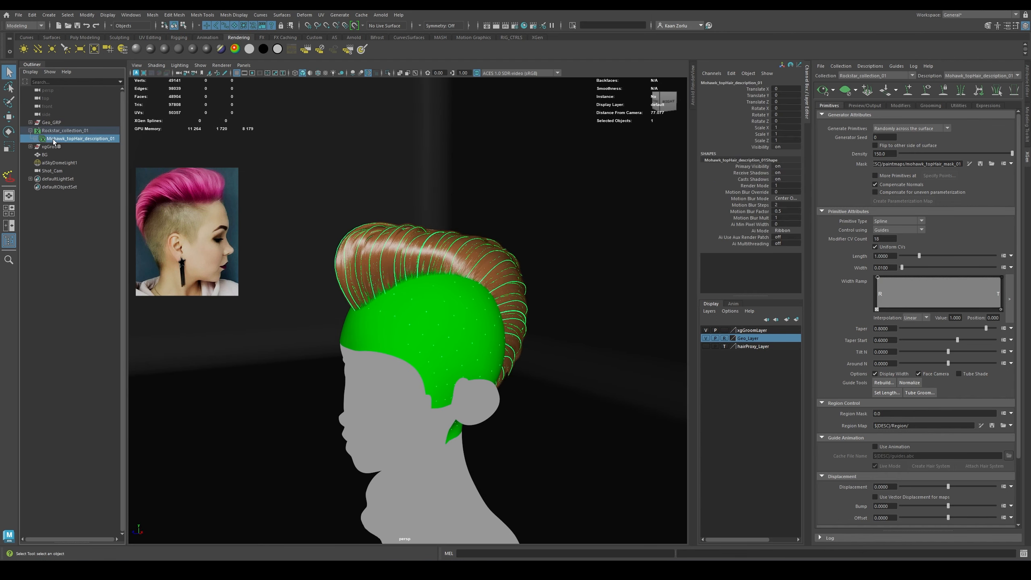
right_click_drag(505, 214, 487, 416)
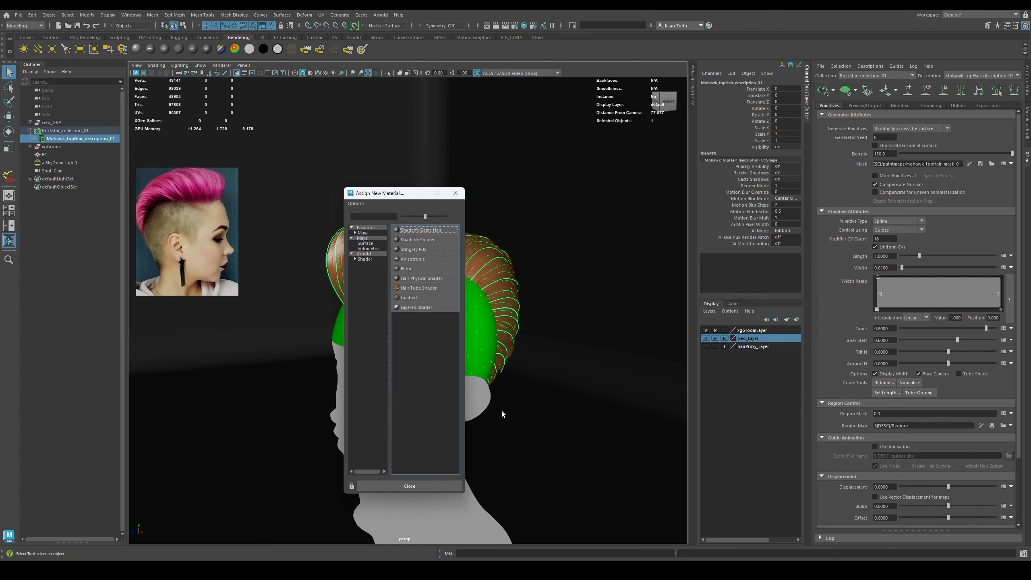
left_click(366, 259)
left_click(428, 354)
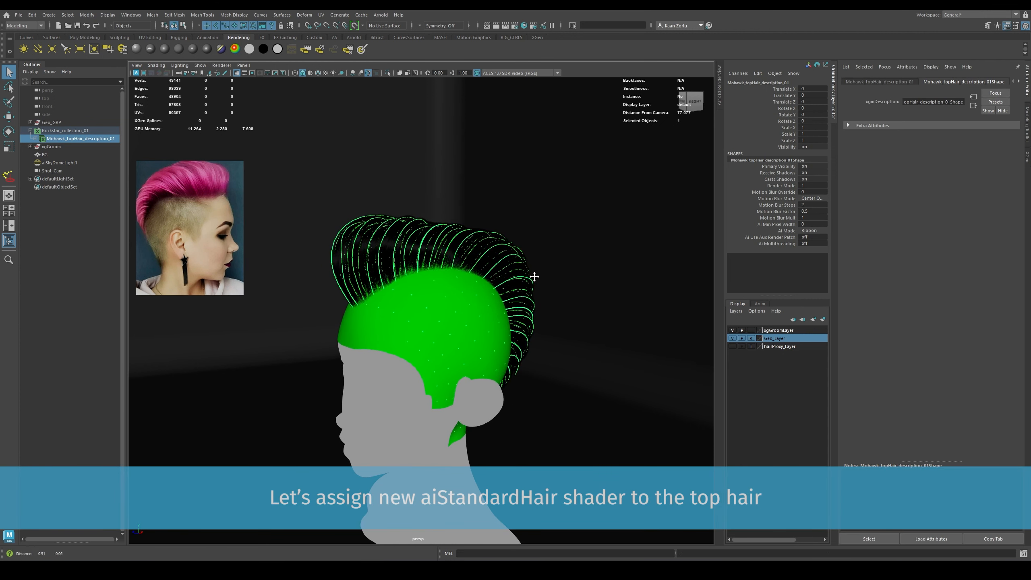
left_click(1011, 82)
left_click(869, 539)
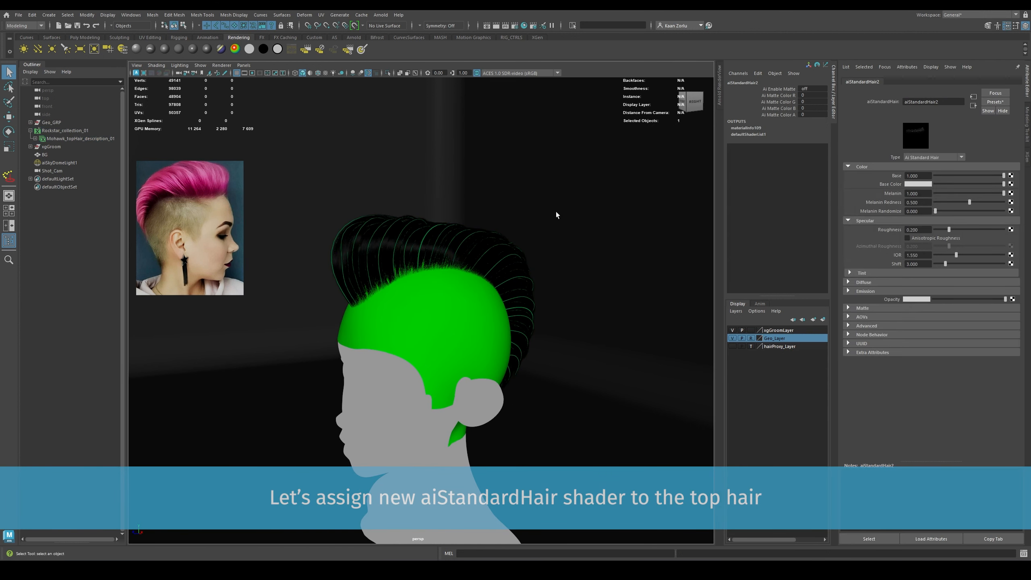
Show the Arnold RenderView beside the viewport and look through Shot_Cam in the viewport
left_click(718, 98)
left_click_drag(336, 217, 321, 192, "alt")
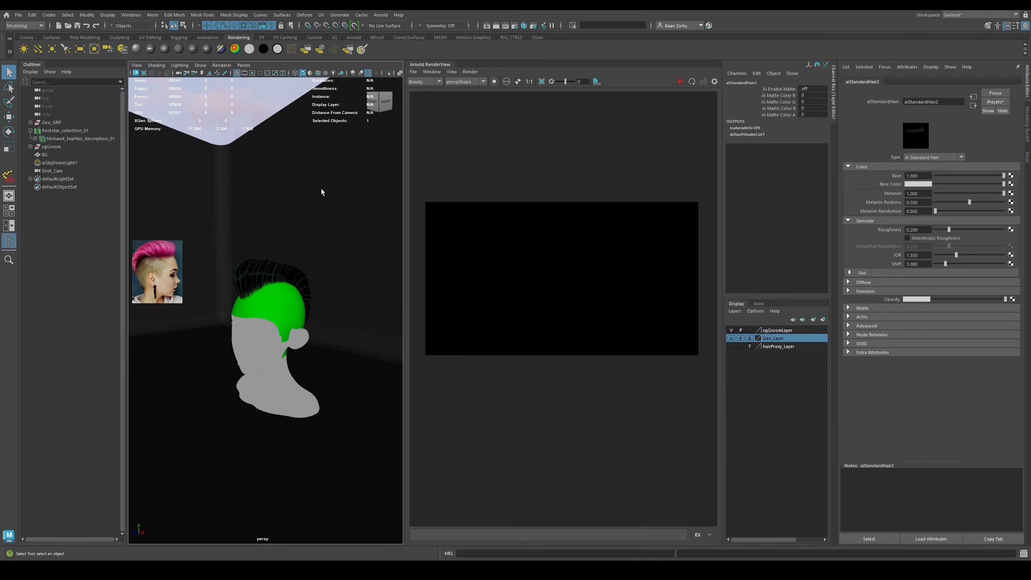
right_click(177, 70)
left_click(195, 75)
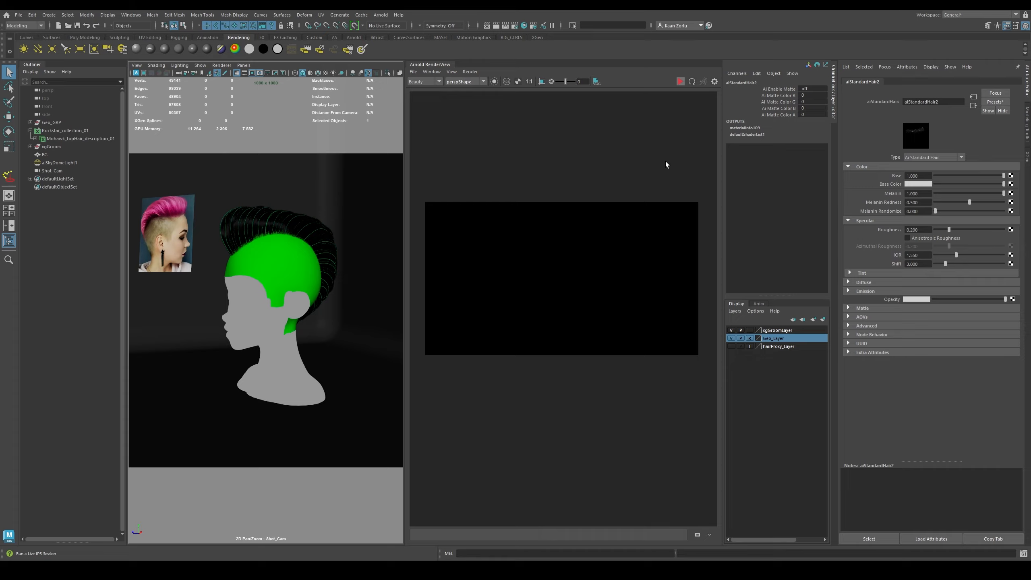
Start the live Arnold IPR render and set Shot_CamShape as the render camera
left_click(680, 81)
left_click(467, 82)
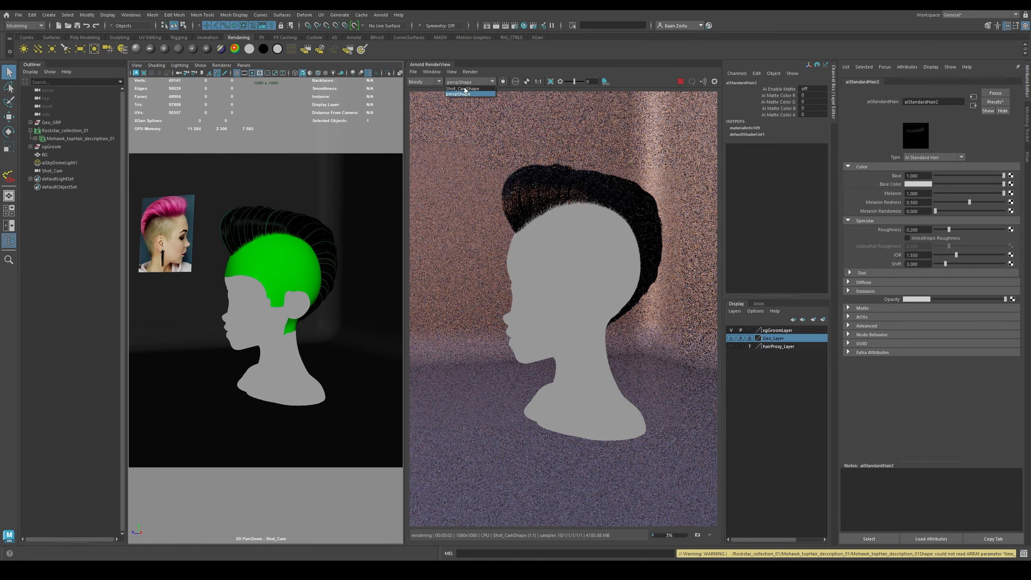
left_click(464, 89)
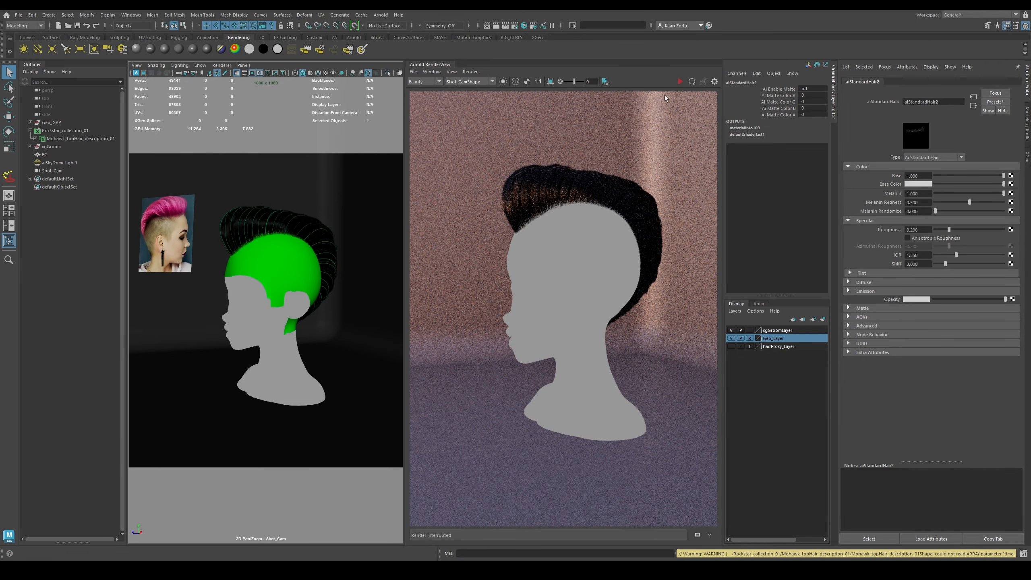
left_click(465, 69)
mouse_move(518, 159)
left_click(587, 181)
left_click(681, 83)
left_click(469, 82)
left_click(459, 94)
left_click(468, 82)
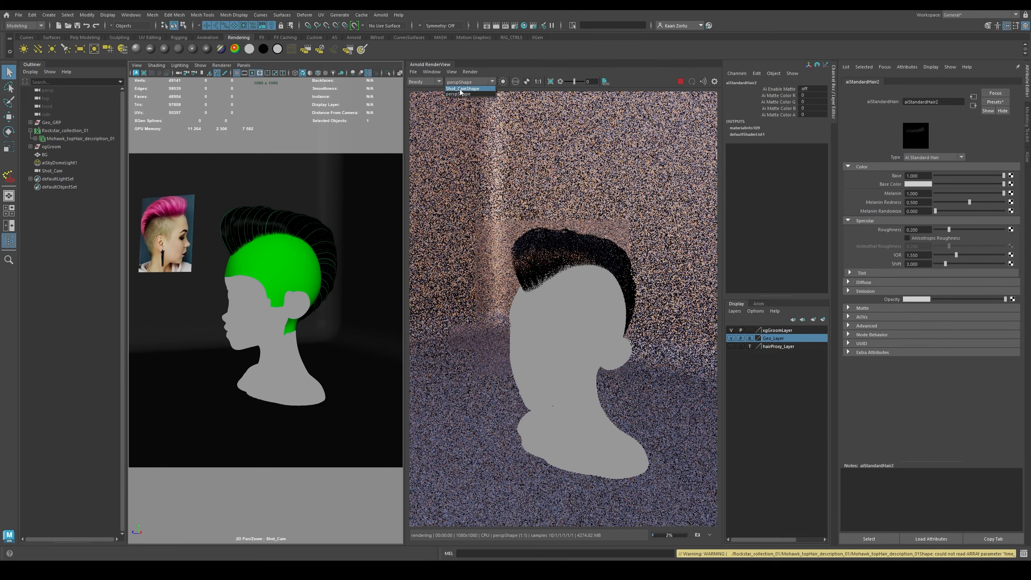
left_click(461, 89)
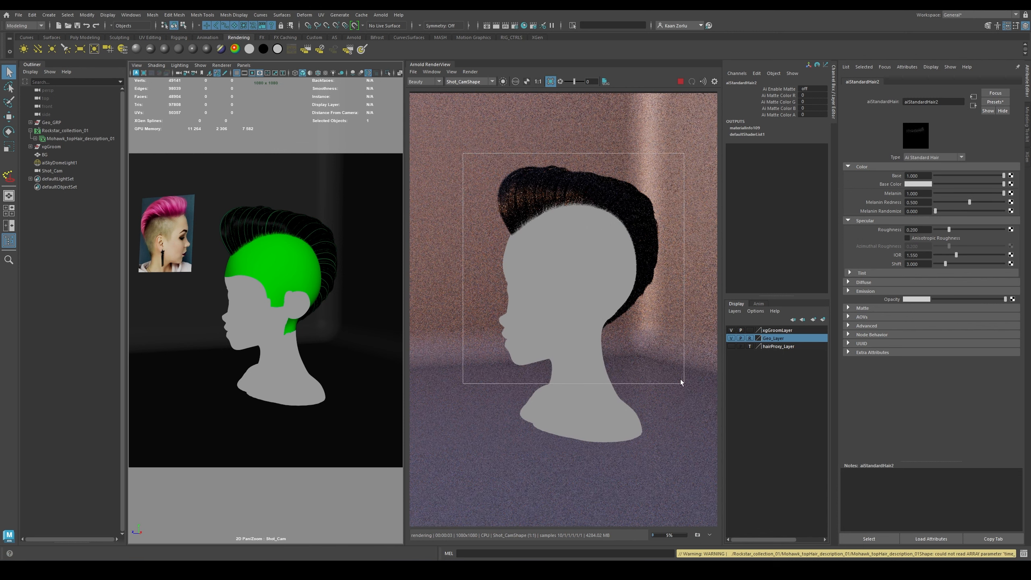
Limit the render to a crop region around the head and hair
mouse_move(615, 290)
middle_mouse_down("alt")
mouse_move(607, 298)
mouse_move(597, 284)
middle_mouse_up("alt")
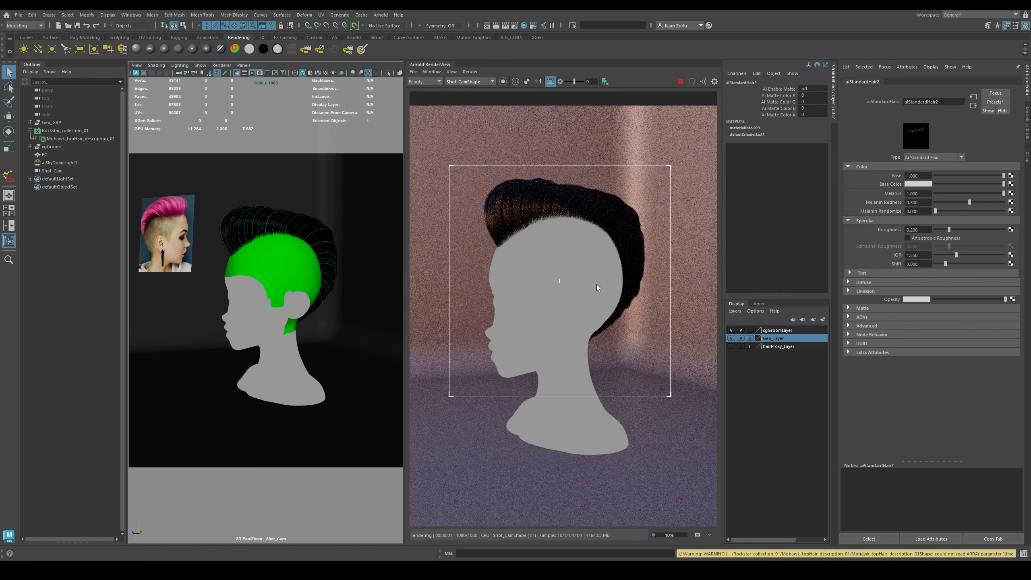
scroll(591, 264, "up", 2)
scroll(591, 283, "down", 2)
Select the BG backdrop in the perspective view and rotate it to about 32 degrees around its Y axis
key("space")
left_click_drag(363, 248, 367, 219)
scroll(367, 220, "down", 10)
left_click(268, 269)
left_click_drag(265, 269, 307, 268, "alt")
key("e")
left_click(280, 357)
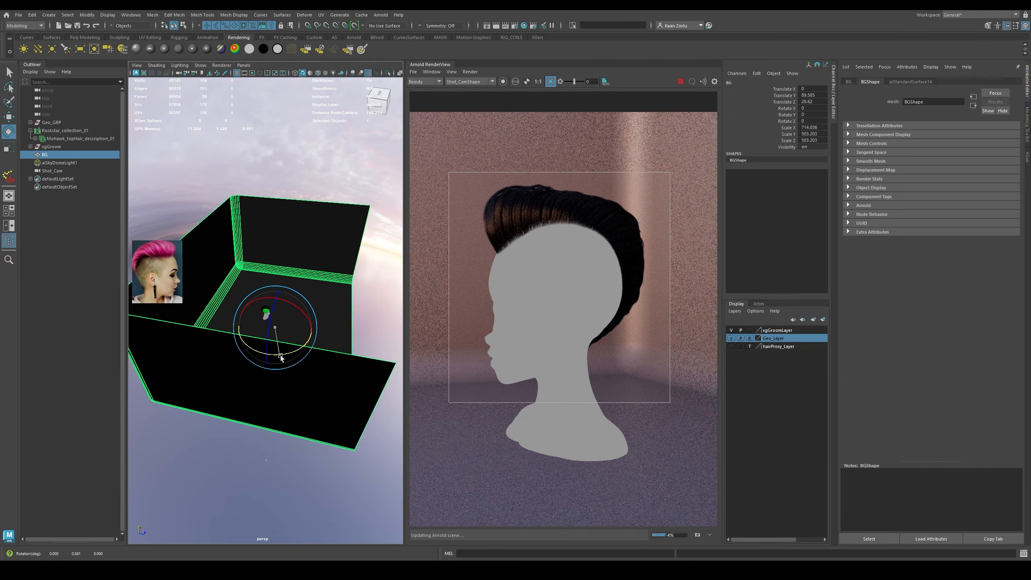
mouse_move(281, 357)
left_mouse_down()
mouse_move(353, 255)
mouse_move(336, 317)
mouse_move(348, 311)
mouse_move(356, 269)
mouse_move(300, 273)
mouse_move(269, 351)
left_mouse_up()
left_click(354, 289)
left_click(330, 266)
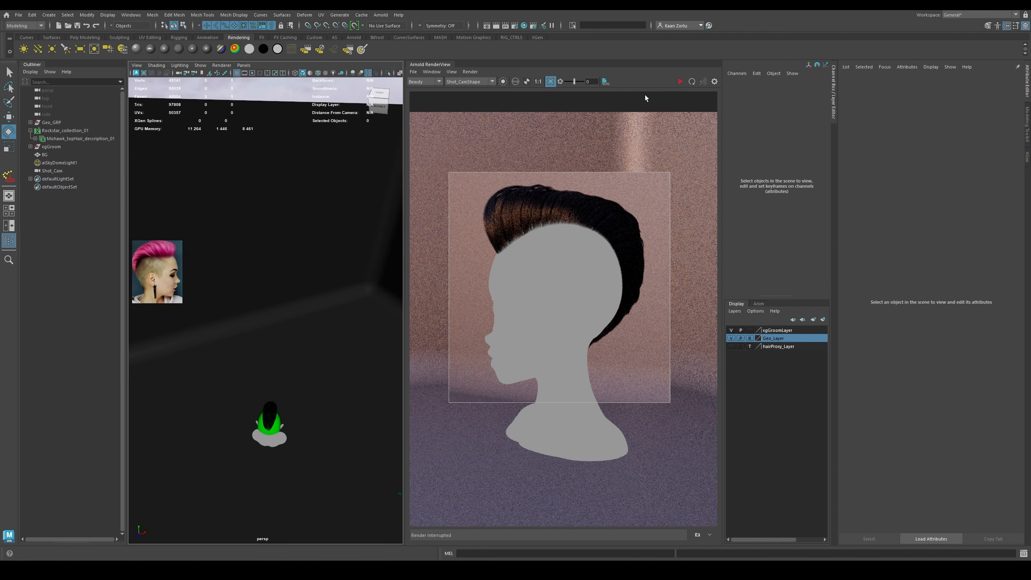
Create an Arnold area light and aim it down at the head by looking through the light
left_click(381, 14)
mouse_move(406, 55)
left_click(487, 58)
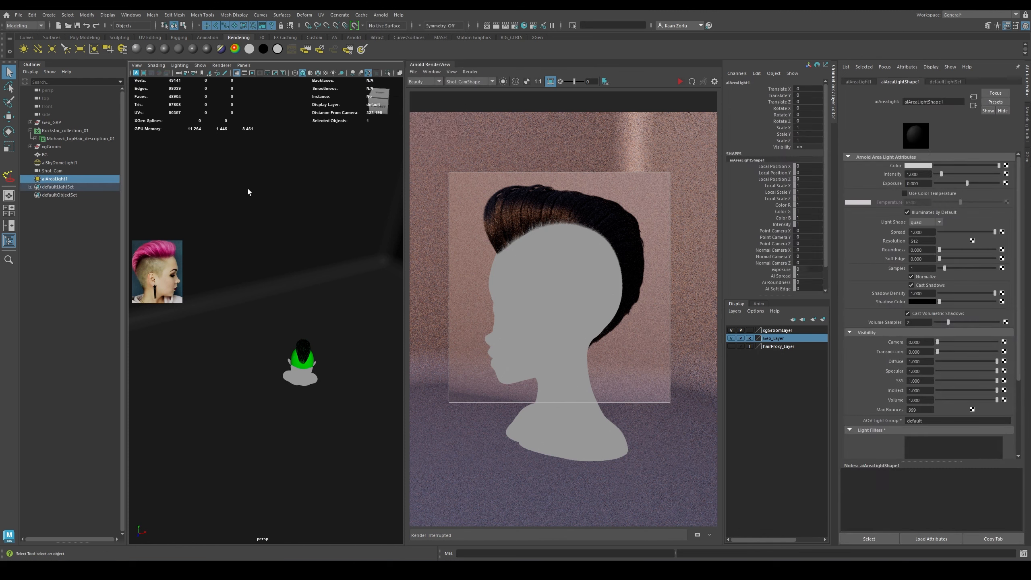
left_click(244, 64)
left_click(276, 97)
left_click_drag(260, 285, 311, 289, "alt")
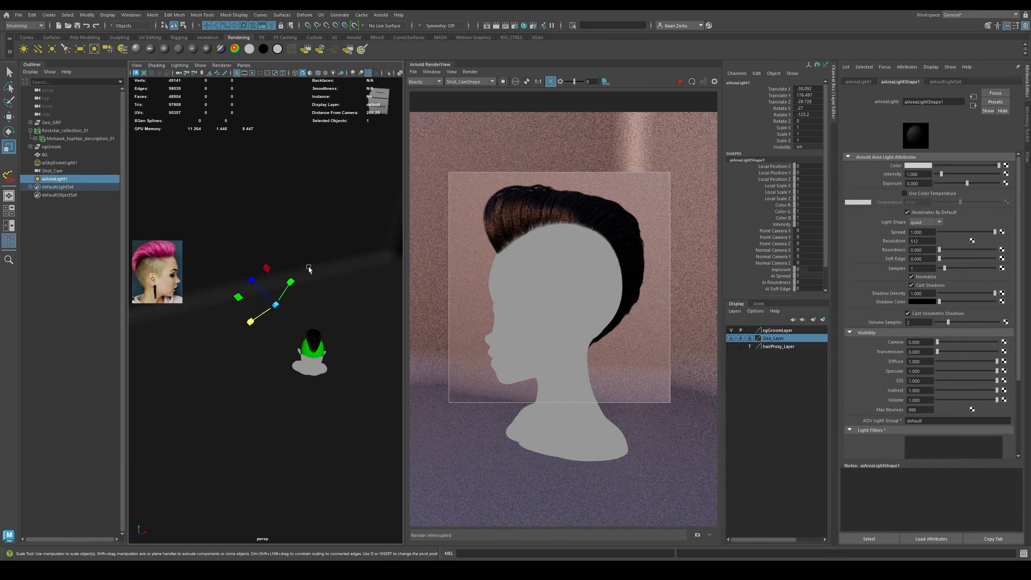
Scale the area light uniformly to about 27.6 and move it farther away from the head
left_click_drag(308, 281, 233, 305, "alt")
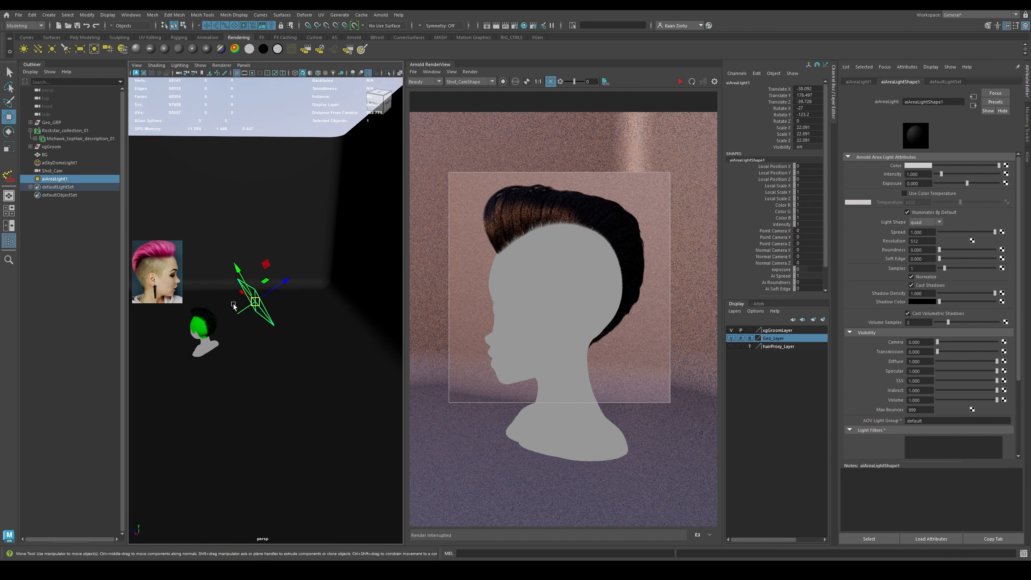
left_click_drag(307, 299, 310, 298)
key("e")
left_click_drag(309, 299, 274, 276, "alt")
left_click_drag(289, 262, 337, 252, "alt")
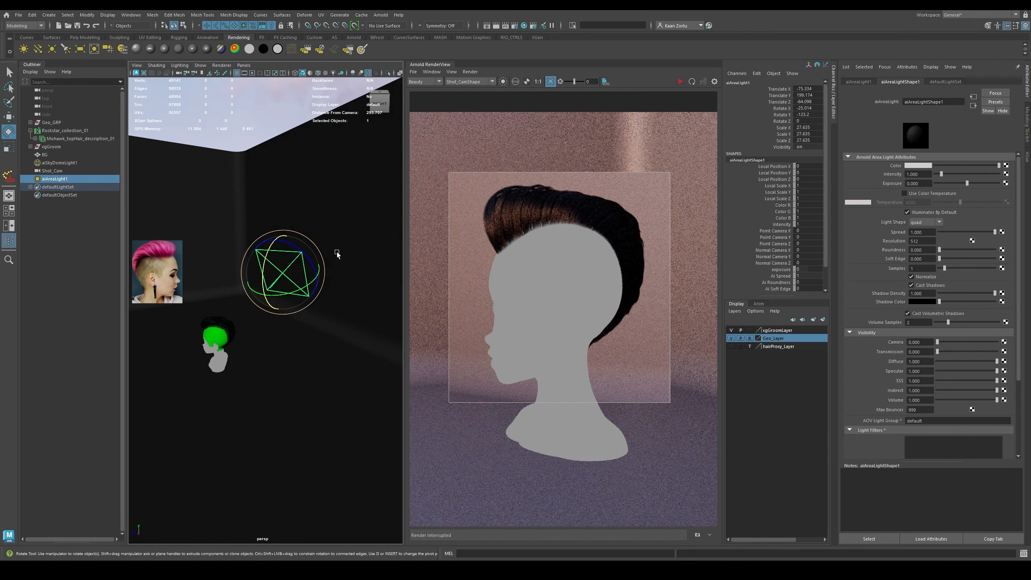
Set the area light's exposure to 15 for a first render test
left_click(918, 183)
type("15")
key("Return")
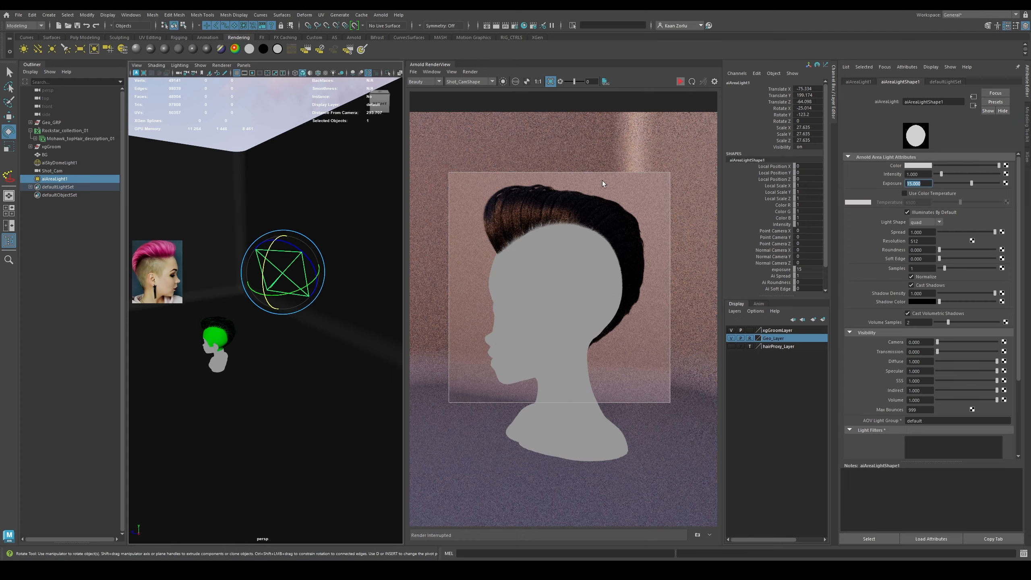
Enlarge the area light to a scale of about 31.3 and raise it to a Y translation of about 209
mouse_move(284, 263)
left_mouse_down("alt")
mouse_move(309, 258)
mouse_move(271, 278)
left_mouse_up("alt")
key("r")
key("w")
left_click_drag(266, 240, 267, 232)
key("e")
left_click_drag(257, 276, 291, 256, "alt")
Increase the area light's exposure step by step to 18
type("16")
key("Return")
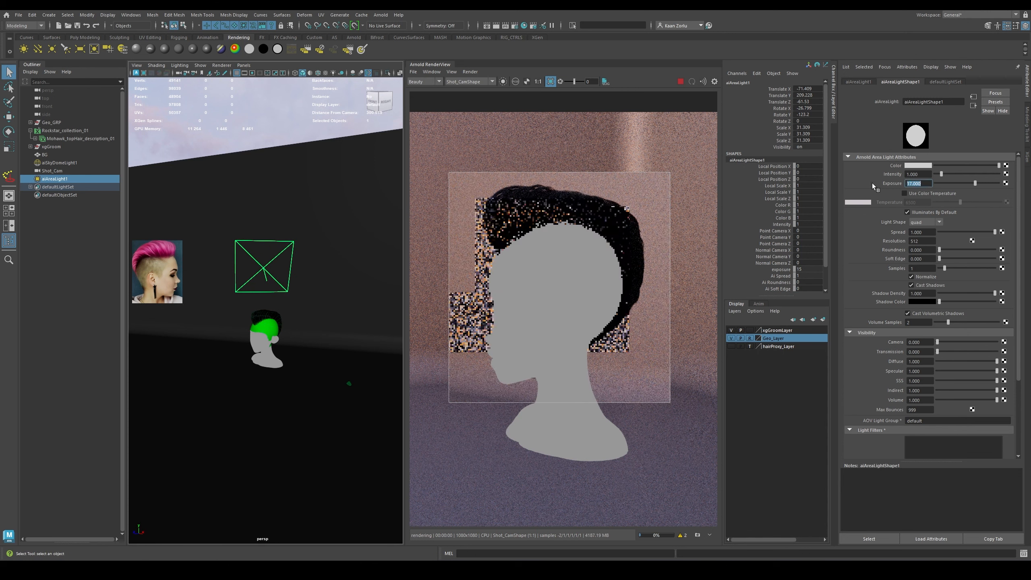
type("18")
key("Return")
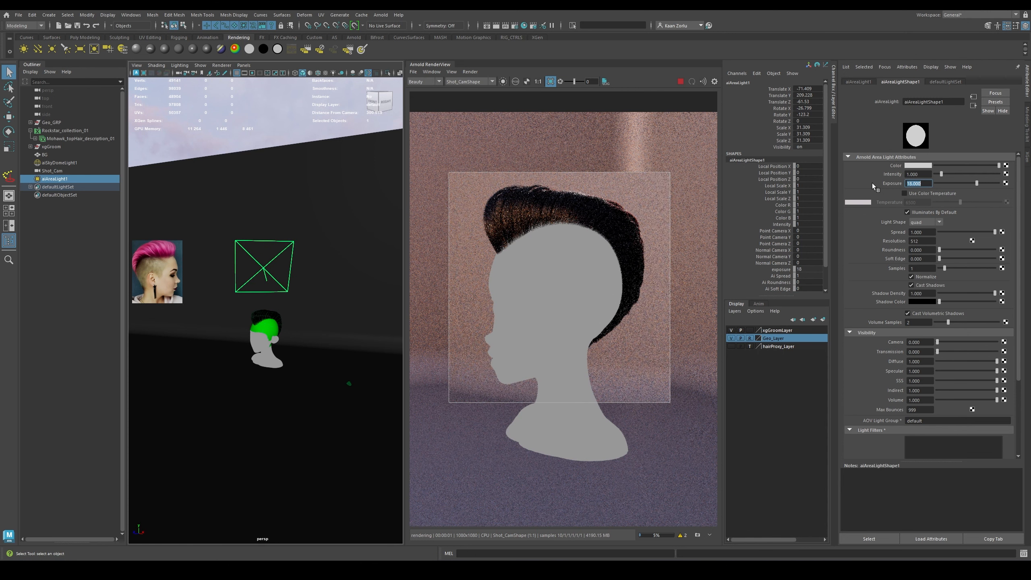
Stretch the area light into a wide rectangle, scaling it to about 50 in X and 35 in Y
key("r")
left_click_drag(248, 268, 343, 257)
left_click_drag(261, 235, 262, 231)
key("q")
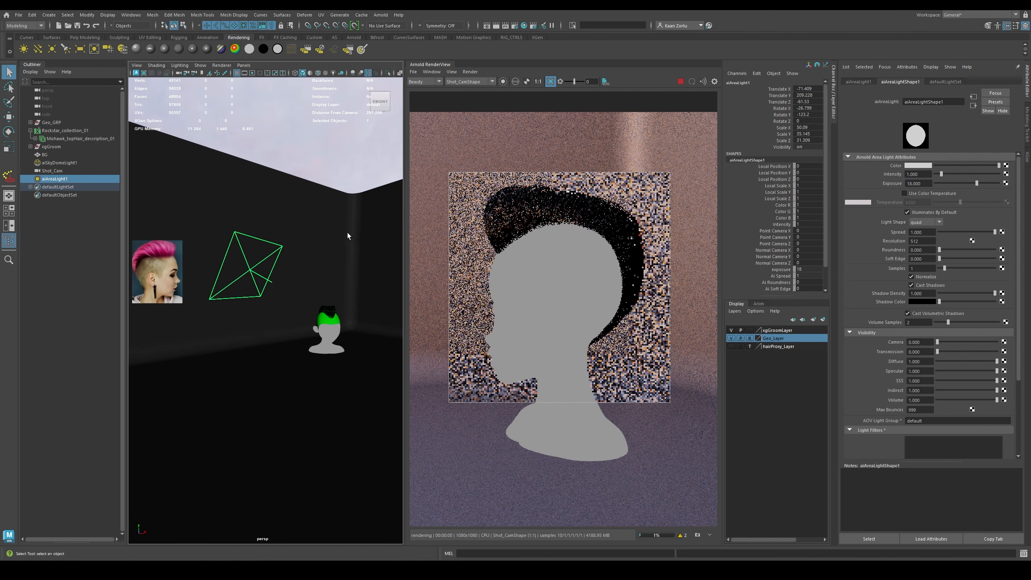
left_click_drag(348, 233, 262, 239, "alt")
Try area light exposures of 20 and 19, comparing the renders, and return the value to 18
type("20")
key("Return")
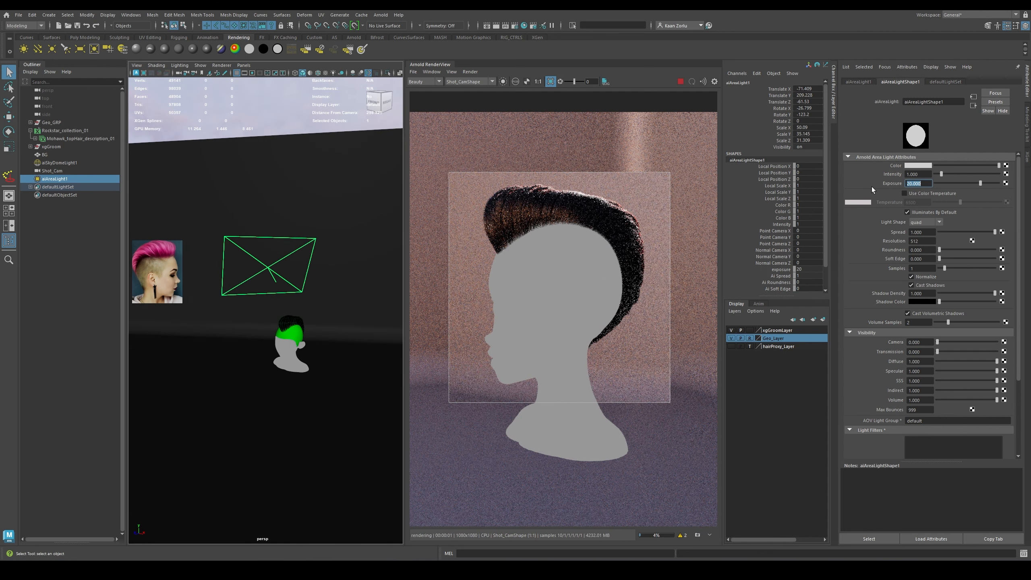
type("19")
key("Return")
mouse_move(322, 212)
left_mouse_down("alt")
mouse_move(271, 215)
mouse_move(303, 216)
left_mouse_up("alt")
type("18")
key("Return")
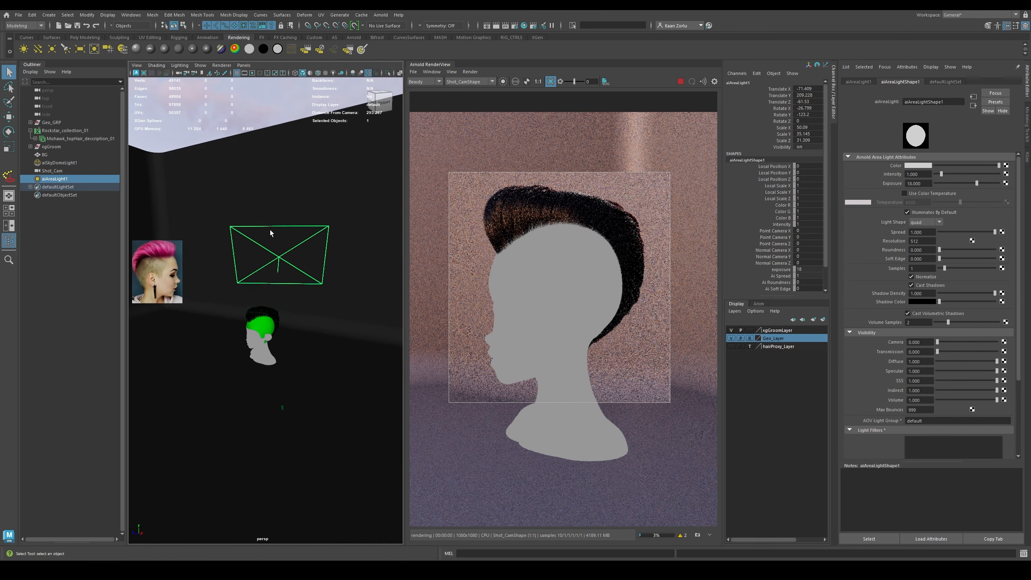
Duplicate the area light and aim the copy at the head from the opposite side by looking through it
key("ctrl+d")
left_click(243, 65)
left_click(261, 95)
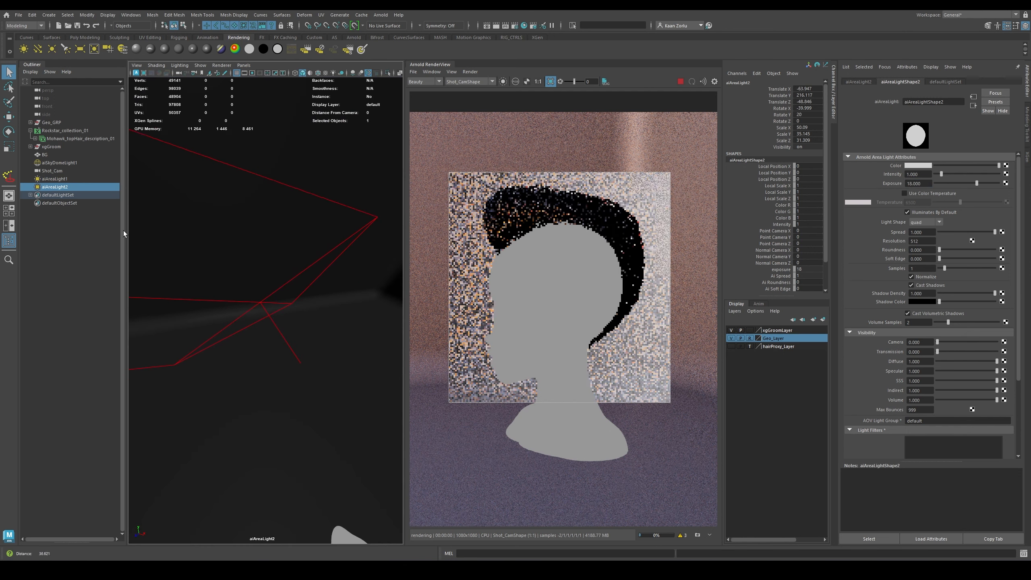
left_click_drag(271, 260, 231, 258, "alt")
right_click_drag(231, 258, 205, 260, "alt")
left_click_drag(281, 280, 264, 270, "alt")
right_click_drag(280, 277, 276, 277, "alt")
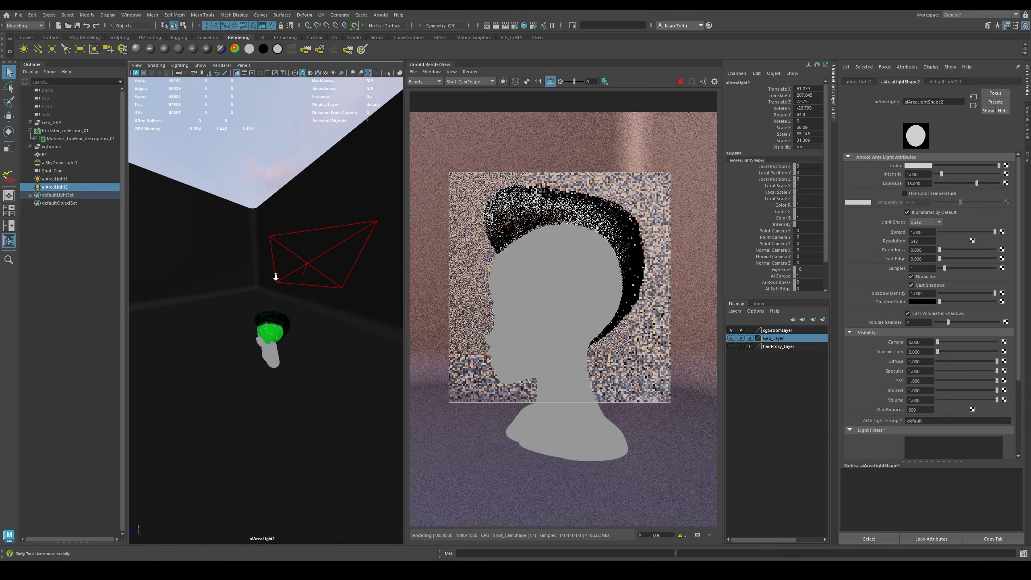
left_click_drag(276, 277, 319, 263, "alt")
key("space")
Scale aiAreaLight2 down to a smaller rectangle and reposition it behind the head
key("r")
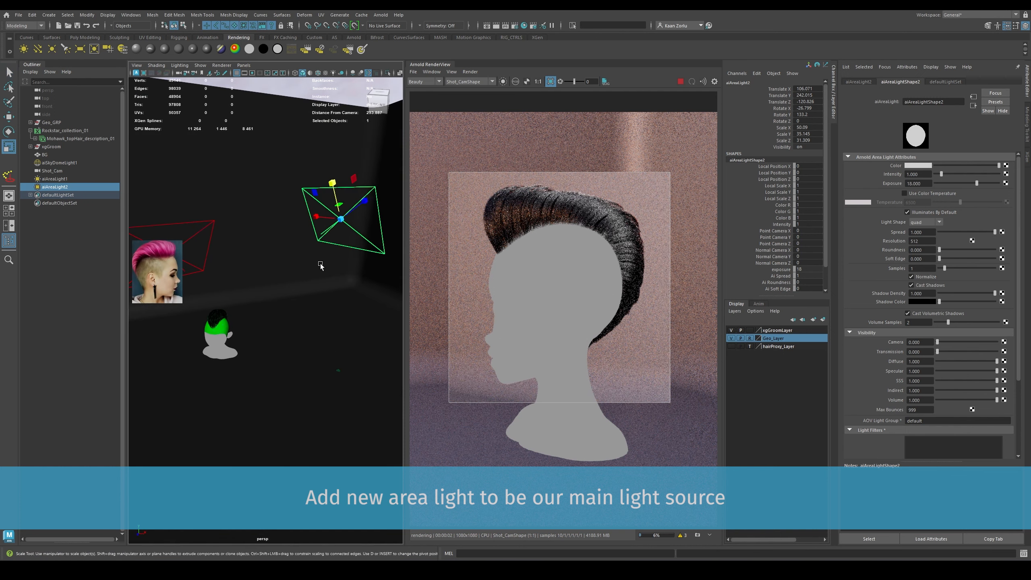
left_click(341, 219)
middle_click_drag(320, 265, 282, 267)
left_click_drag(283, 267, 307, 266, "alt")
mouse_move(292, 220)
left_mouse_down()
mouse_move(231, 245)
mouse_move(276, 224)
left_mouse_up()
key("w")
left_click_drag(356, 217, 335, 209)
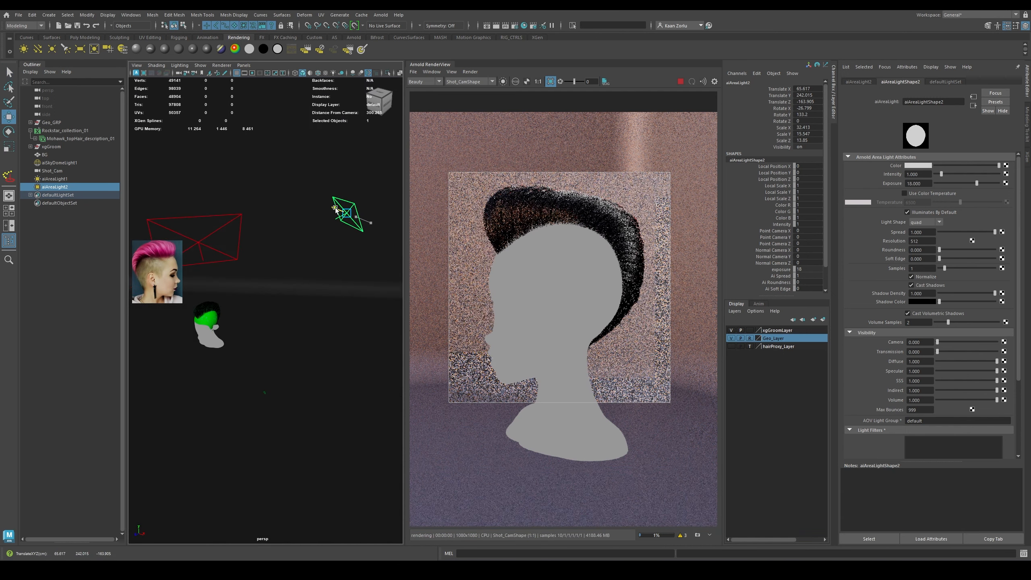
key("e")
Deselect the lights, look through Shot_Cam in the viewport and turn the camera slightly around the head
left_click(215, 249)
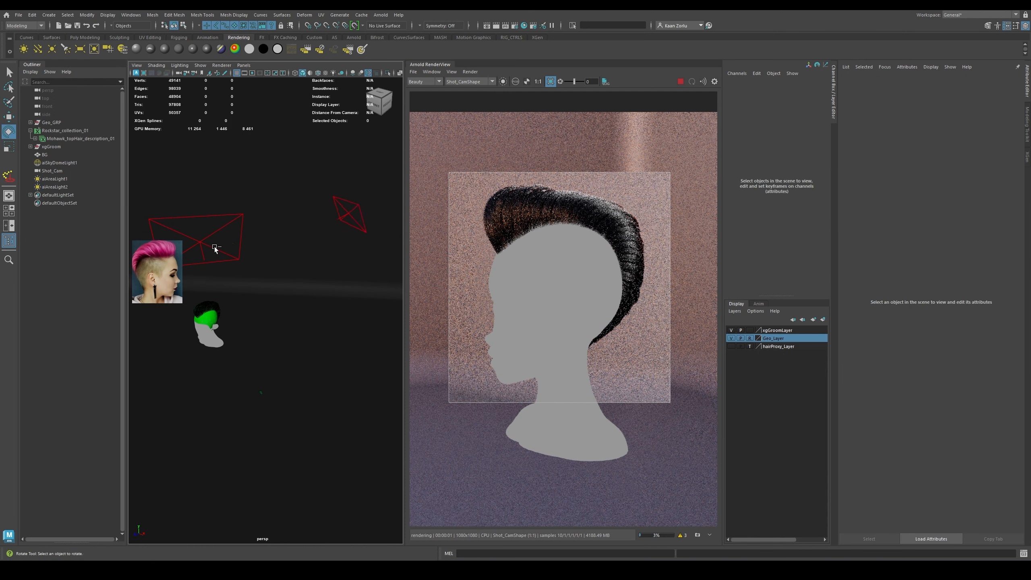
left_click_drag(215, 249, 236, 259, "alt")
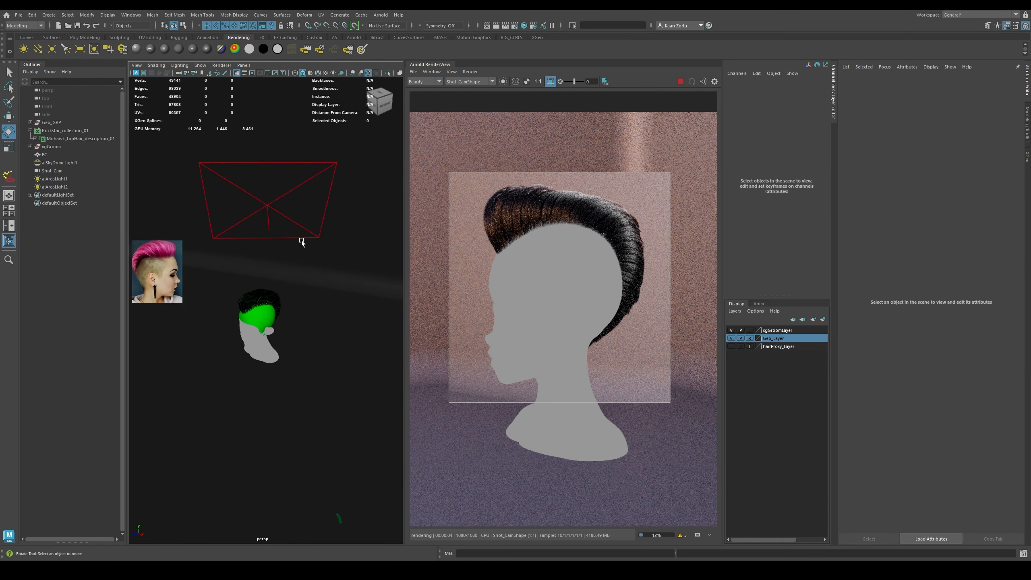
left_click_drag(301, 240, 222, 210, "alt")
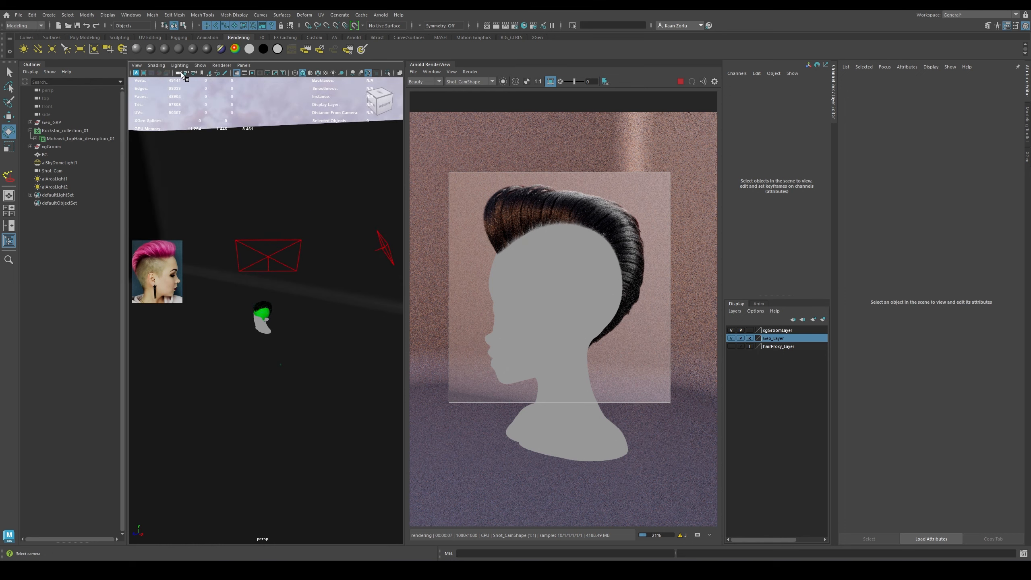
right_click(181, 74)
left_click(196, 83)
left_click_drag(327, 210, 318, 211, "alt")
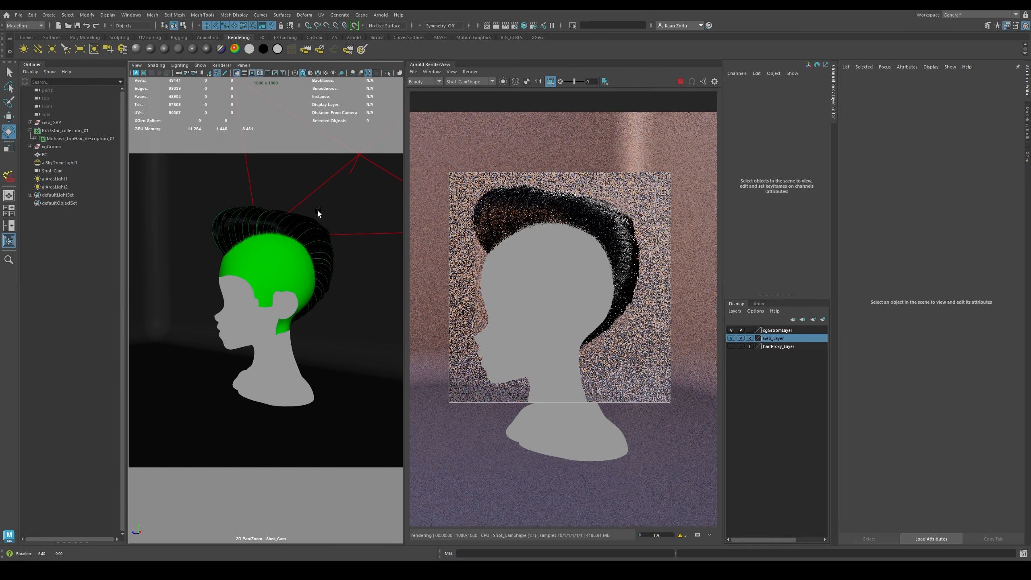
Turn off the render crop region to render the full frame
middle_click_drag(556, 233, 582, 225)
scroll(580, 225, "down", 4)
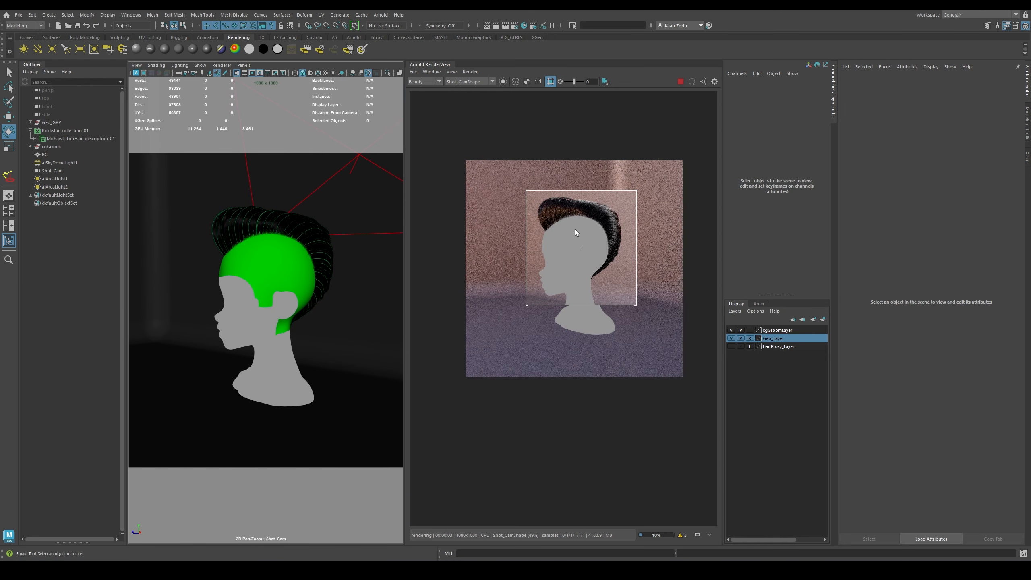
left_click(551, 81)
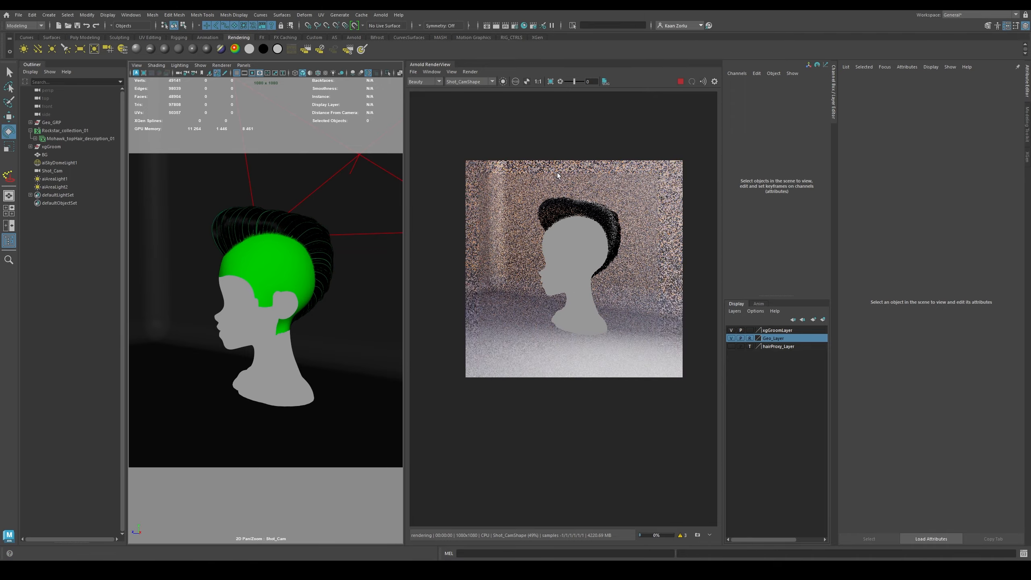
Undo a free rotation of the BG backdrop and set its Y rotation to about 53.6 degrees
left_click(338, 207)
middle_click_drag(214, 450, 259, 396)
key("ctrl+z")
left_click(786, 114)
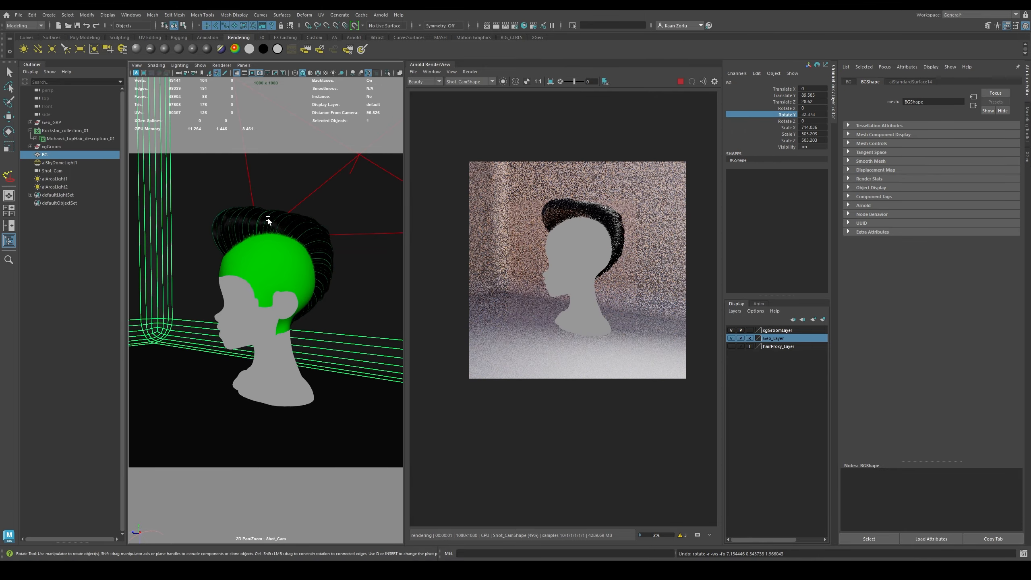
mouse_move(267, 218)
middle_mouse_down()
mouse_move(292, 221)
mouse_move(278, 222)
middle_mouse_up()
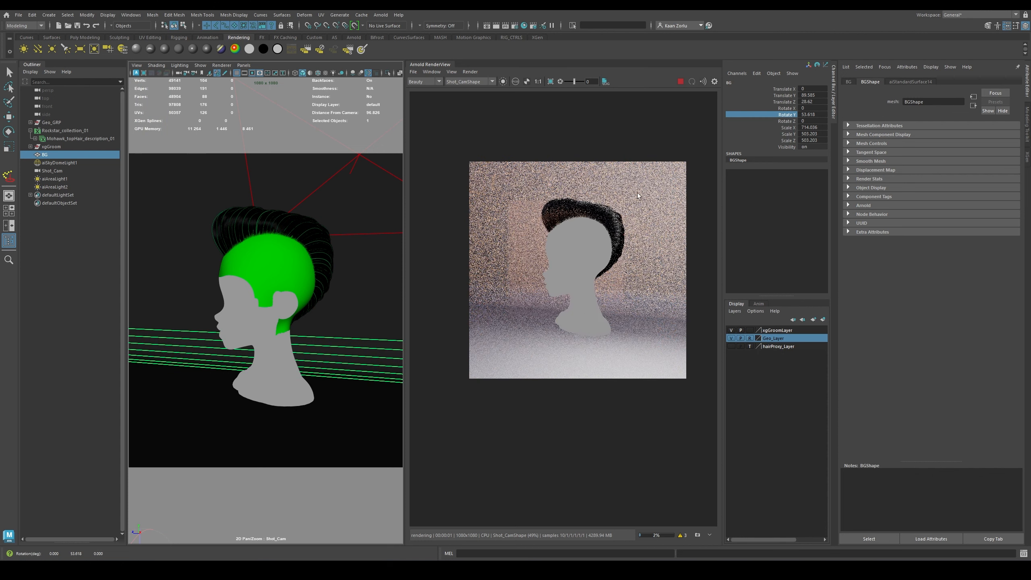
Darken the BG material's base color to black and lower its specular roughness to about 0.26
left_click(892, 80)
left_click_drag(938, 183, 936, 184)
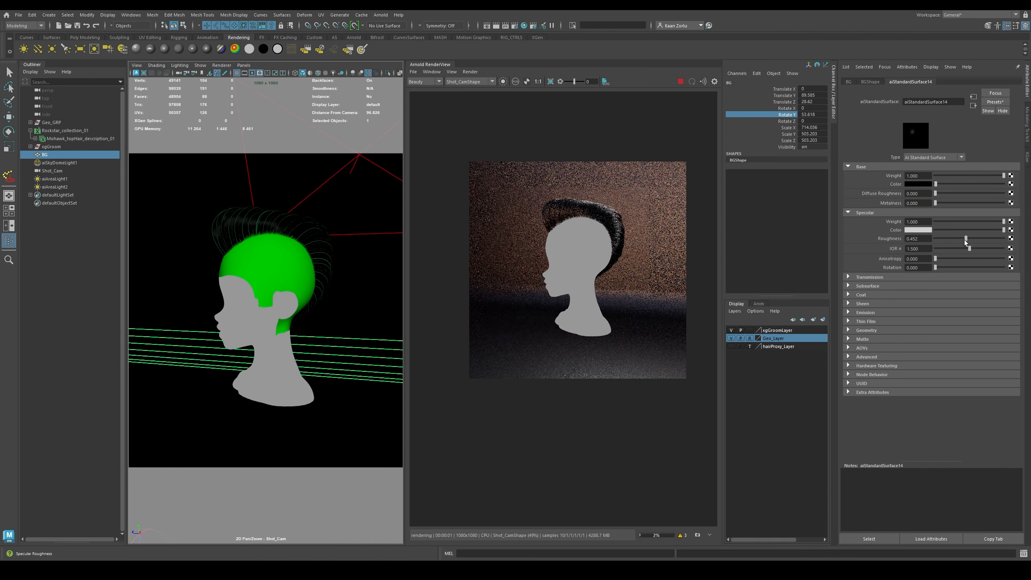
mouse_move(964, 240)
left_mouse_down()
mouse_move(1011, 238)
mouse_move(952, 241)
left_mouse_up()
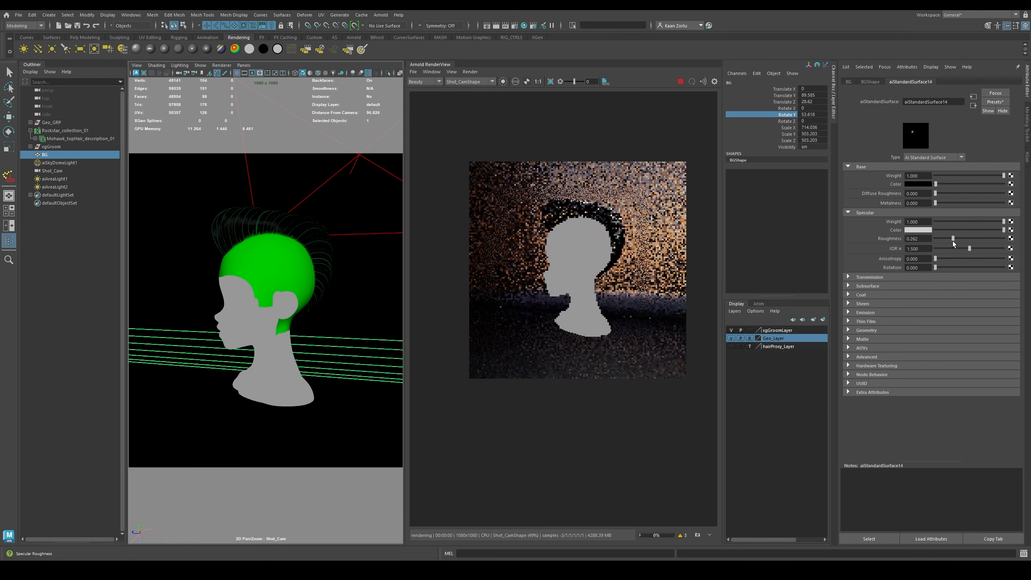
Deselect the backdrop, return the viewport to the perspective camera and save the scene
key("q")
left_click(341, 168)
key("space")
left_click_drag(272, 231, 271, 218)
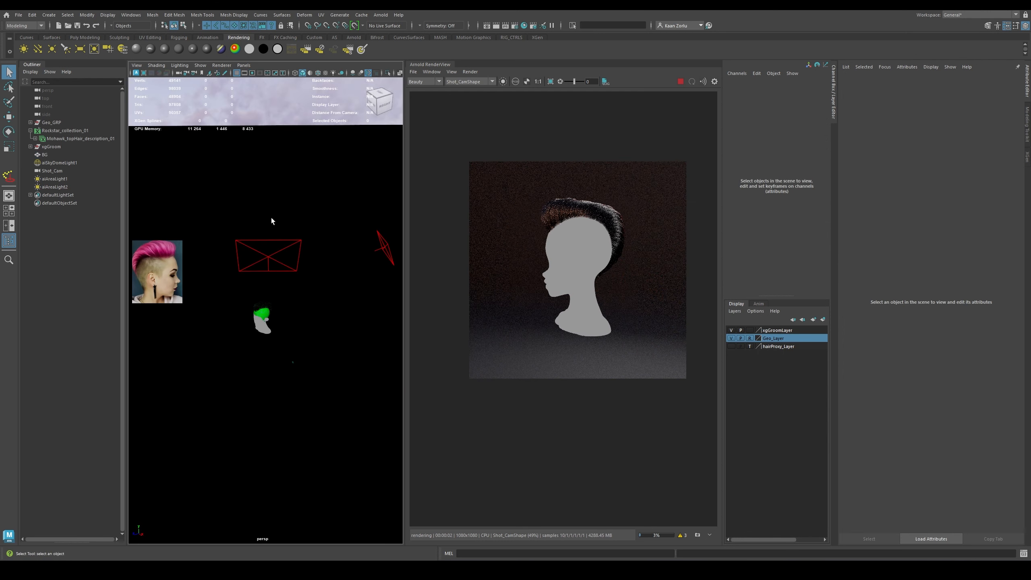
right_click_drag(271, 218, 249, 310, "alt")
key("ctrl+s")
left_click_drag(249, 310, 281, 290, "alt")
Set a new render crop region around the hair and face
right_click_drag(606, 173, 573, 231, "alt")
middle_click_drag(540, 126, 538, 96, "alt")
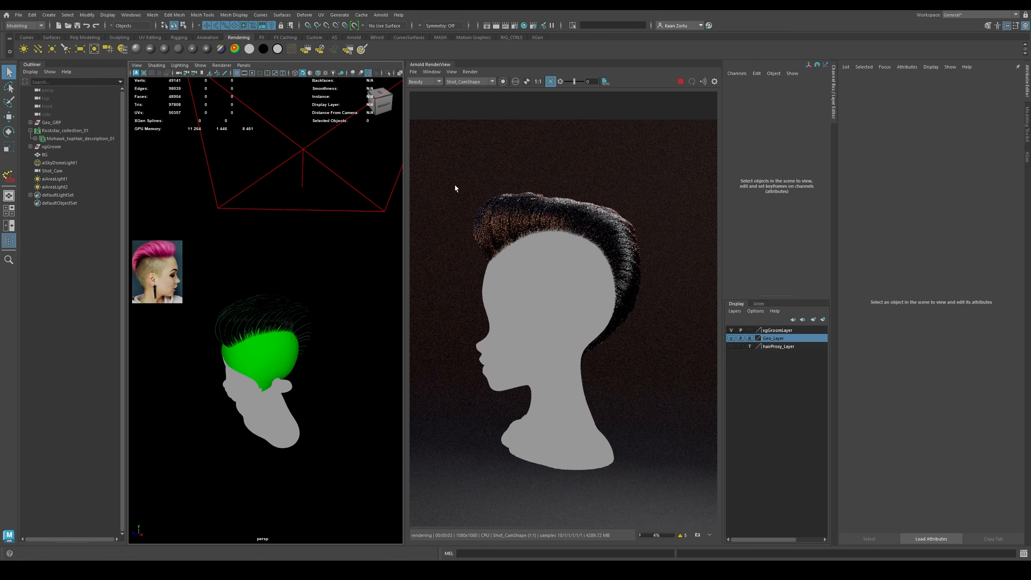
left_click_drag(641, 365, 646, 397)
Select Mohawk_topHair_description_01 and frame the groom in the perspective view
right_click_drag(313, 299, 279, 295, "alt")
left_click(81, 139)
key("f")
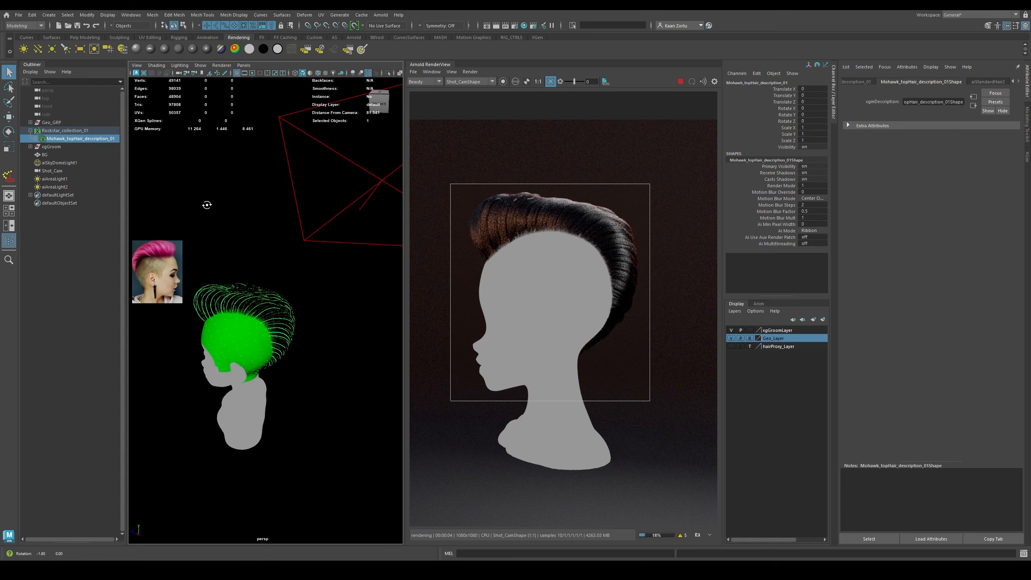
right_click_drag(274, 216, 290, 216, "alt")
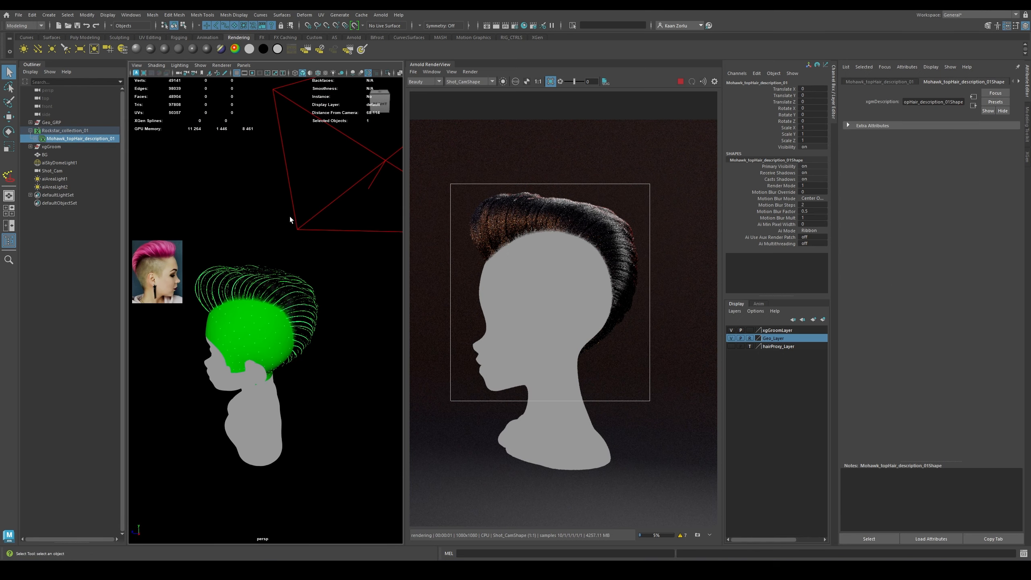
Open the top hair's aiStandardHair2 shader and lower its melanin to 0
left_click(1018, 82)
left_click_drag(326, 234, 327, 219, "alt")
left_click(869, 539)
left_click_drag(940, 193, 900, 197)
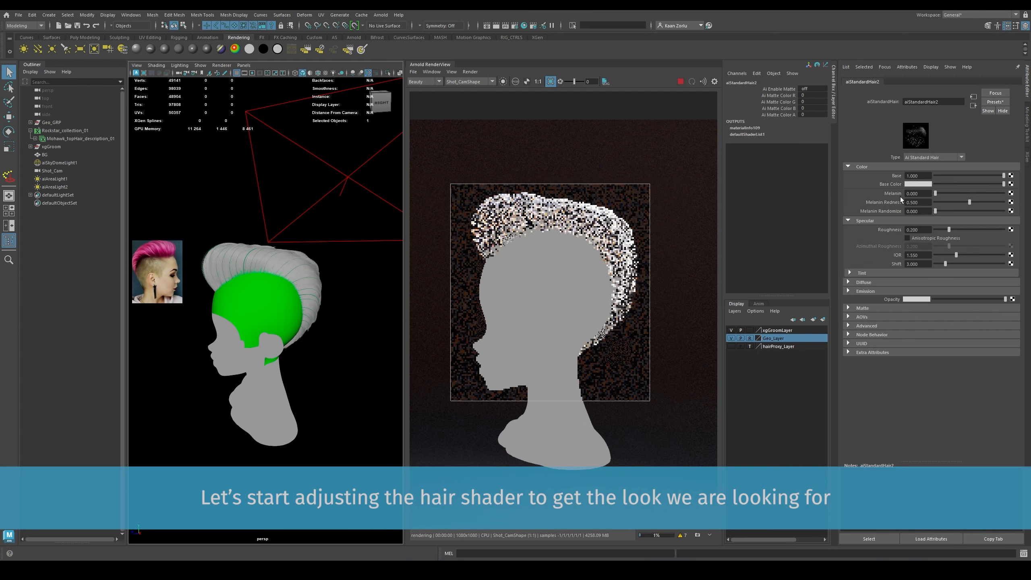
Set the hair shader's base color to hot pink, with hue about 334 and saturation about 0.92
left_click(918, 184)
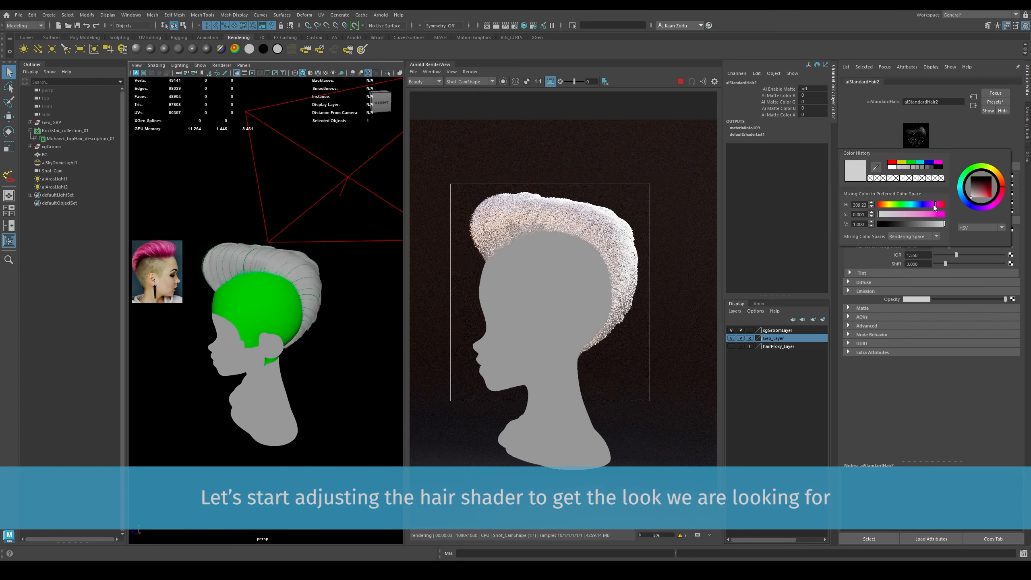
left_click(937, 214)
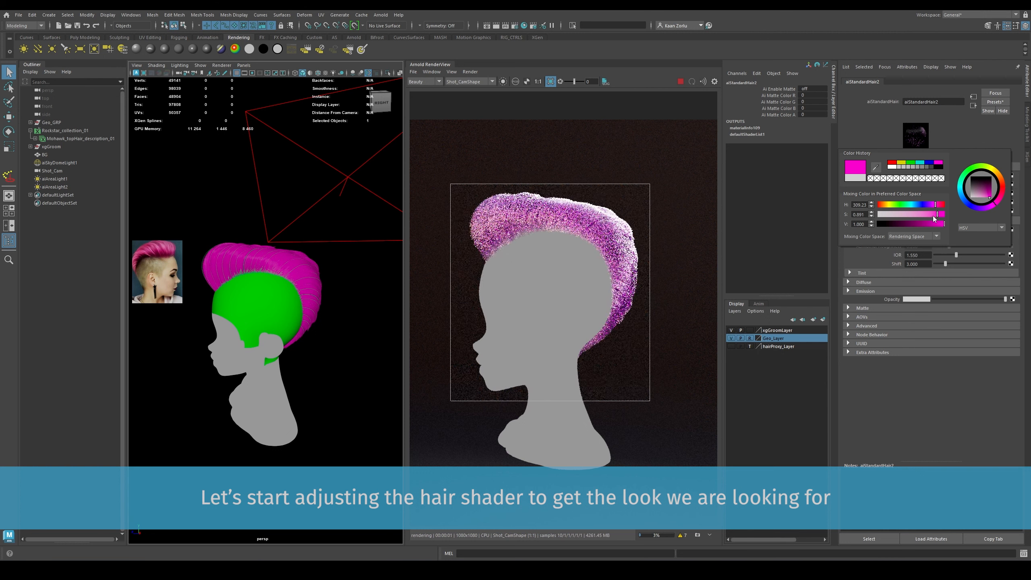
left_click(939, 215)
left_click(936, 204)
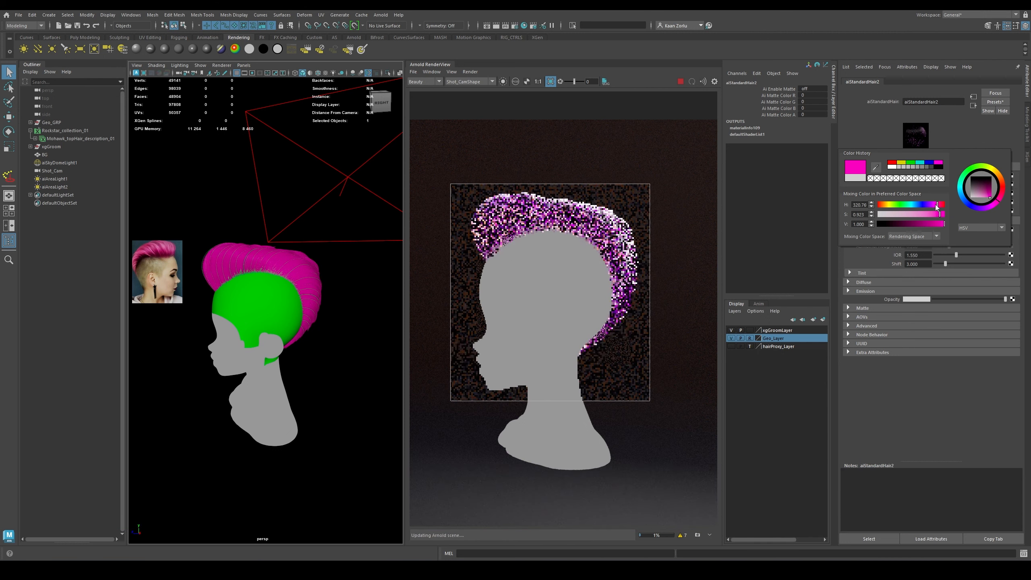
left_click(936, 205)
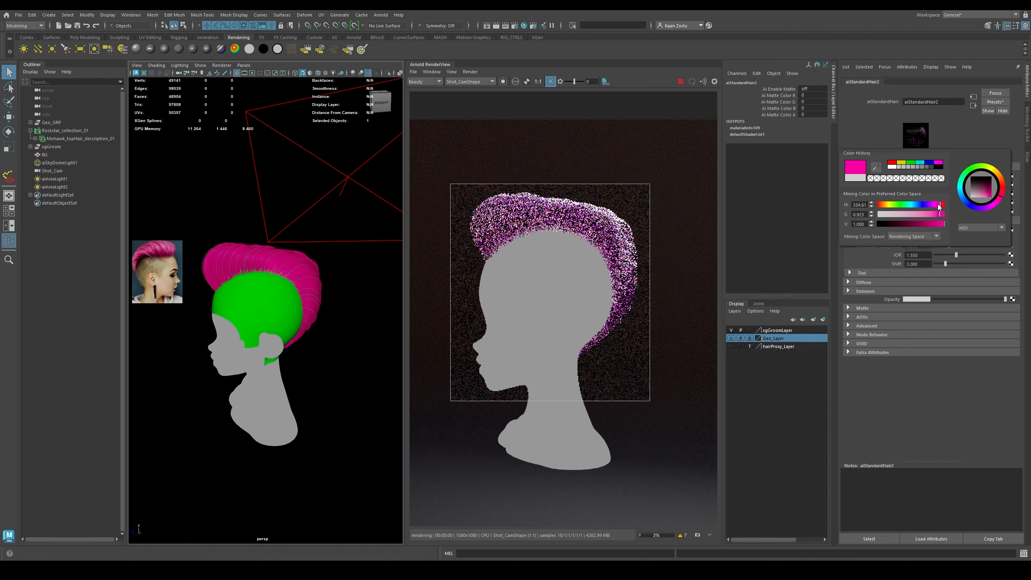
Set the hair shader's melanin randomize to 0.2 and its specular IOR to 1.95
right_click_drag(278, 236, 314, 232, "alt")
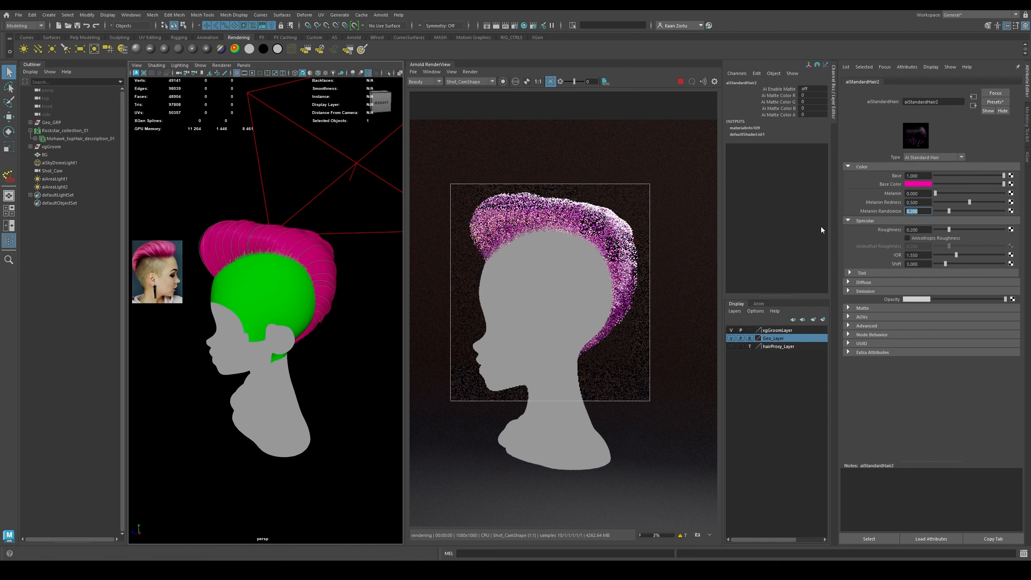
type("1.95")
key("Return")
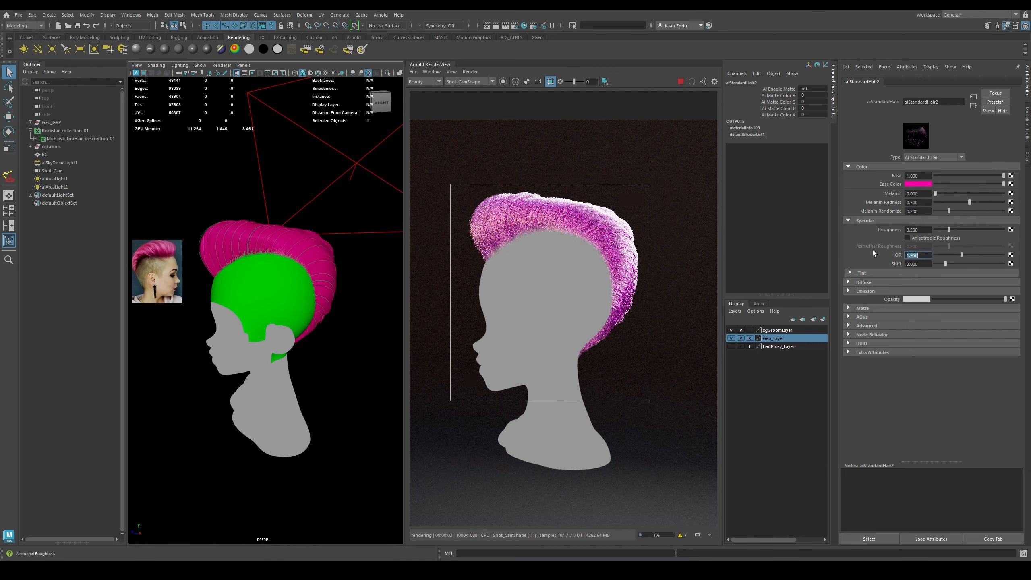
Try a specular roughness of 0.4 on the hair shader, settling on 0.3
left_click_drag(923, 228, 853, 222)
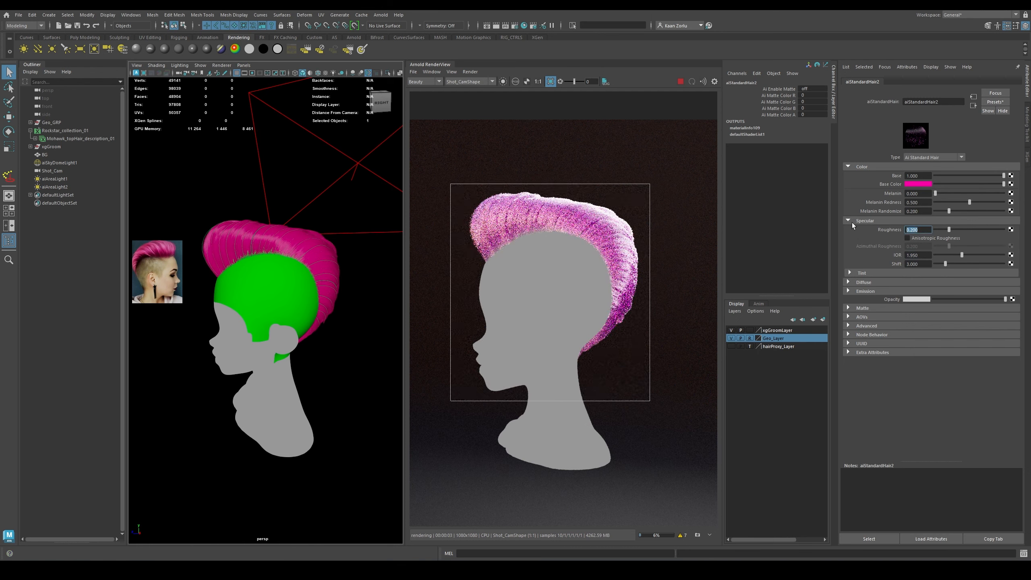
type("0.4")
key("Return")
type("0.3")
key("Return")
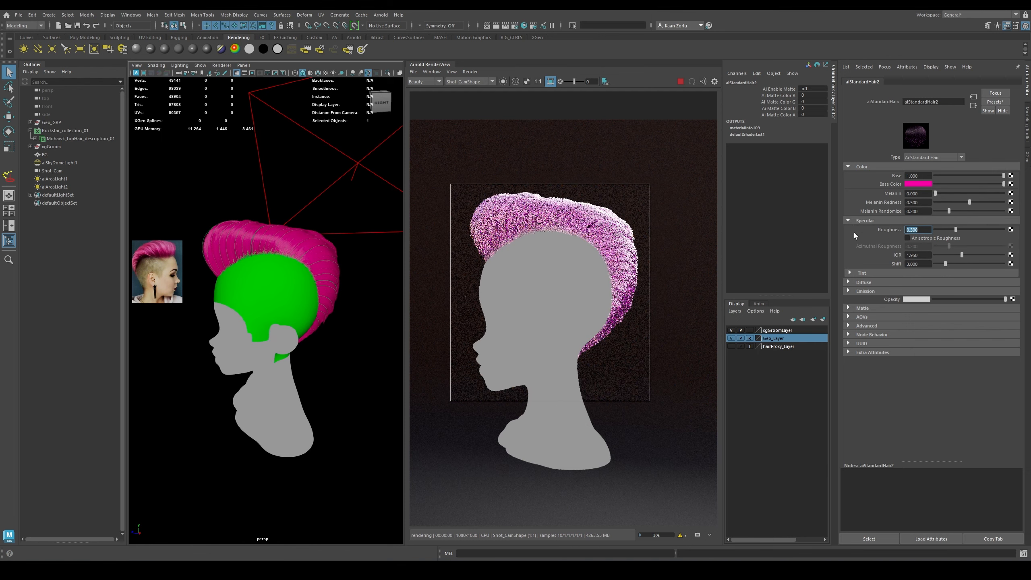
Darken the hair shader's transmission tint slightly and check the hair in the render
left_click(873, 272)
left_click_drag(1002, 299, 985, 299)
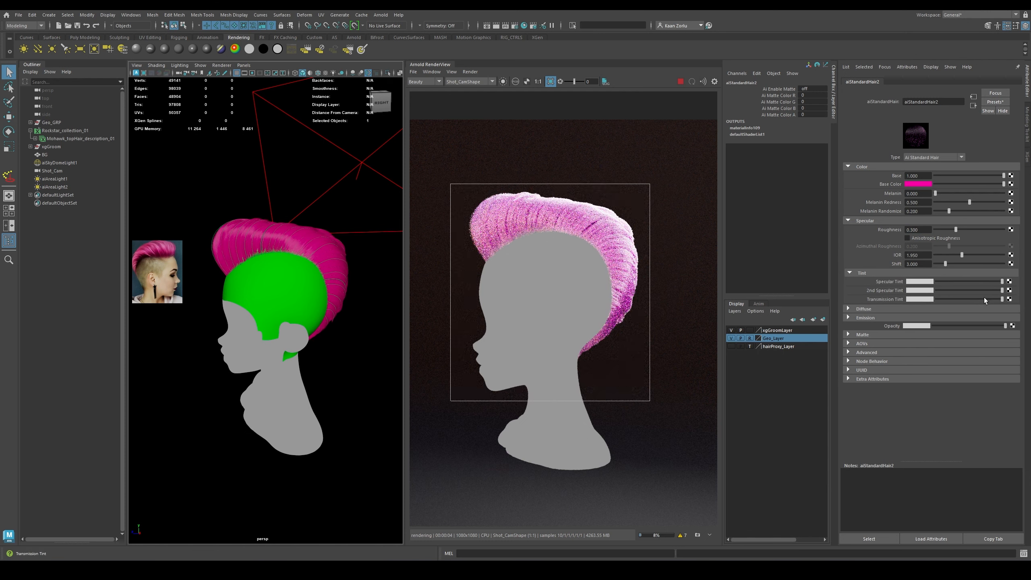
left_click_drag(253, 263, 260, 268, "alt")
scroll(260, 268, "up", 1)
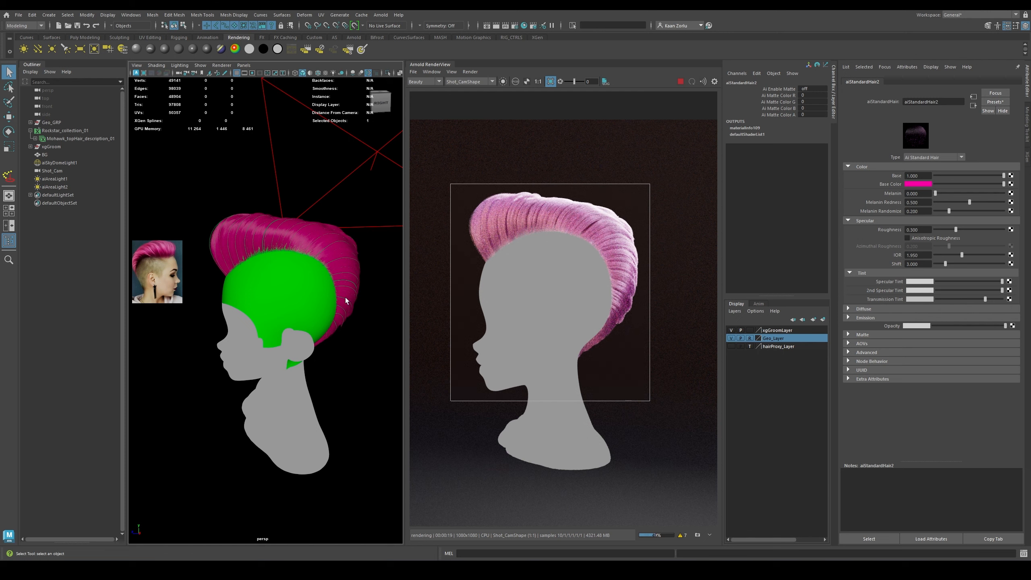
middle_click_drag(576, 250, 585, 258)
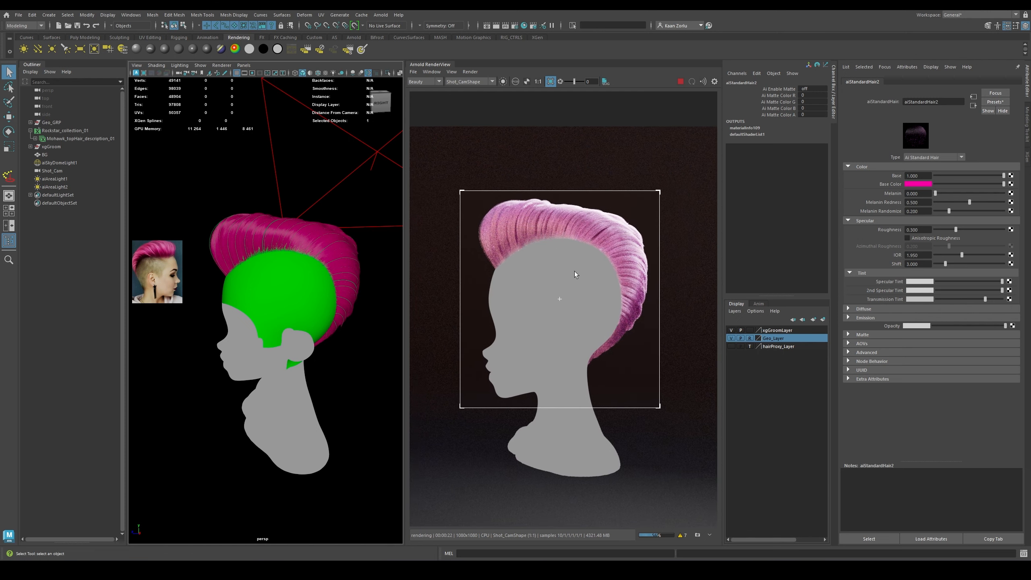
Try the hair shader's specular roughness at 0.2, followed by 0.35
double_click(918, 229)
type("0.2")
key("Return")
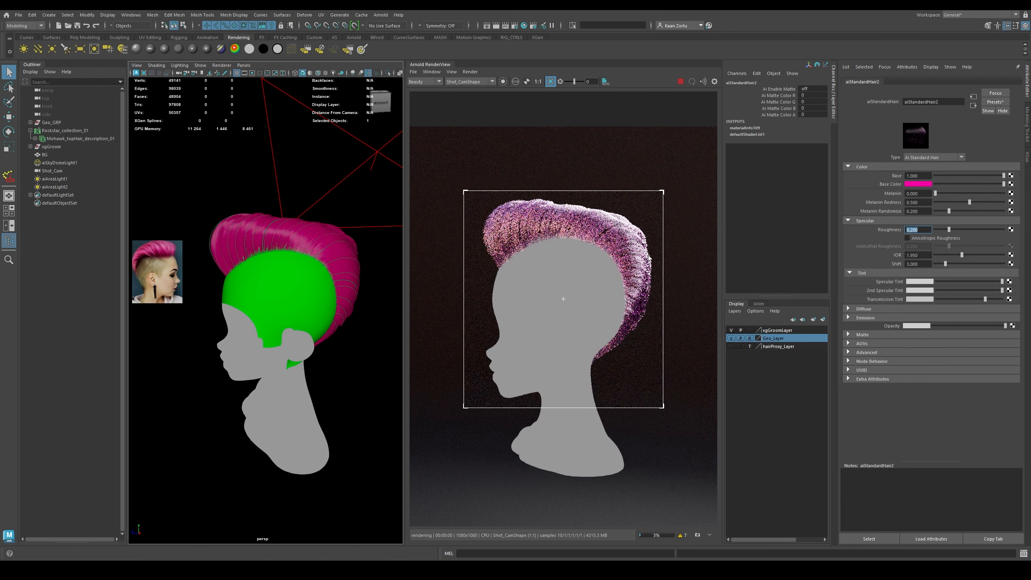
type("0.35")
key("Return")
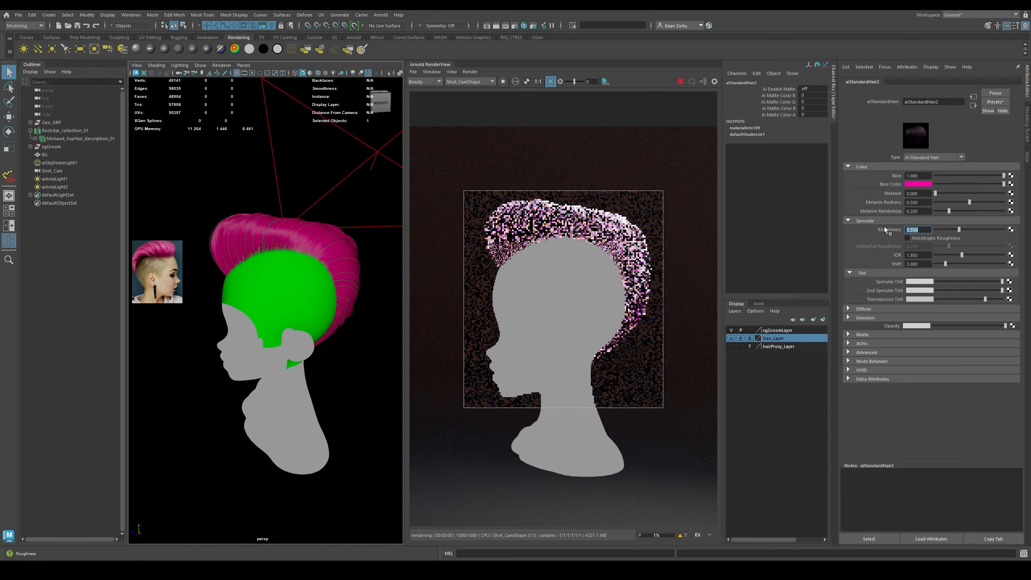
Set the hair shader's diffuse weight to 0.15 and its diffuse color to a dark crimson pink
left_click(869, 308)
left_click_drag(918, 319, 873, 316)
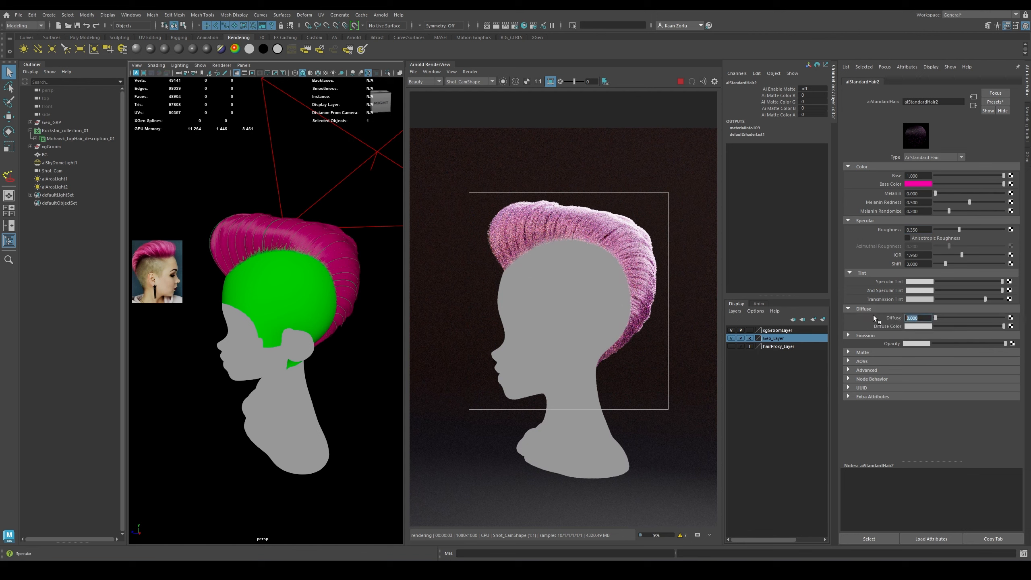
type(".")
key("Return")
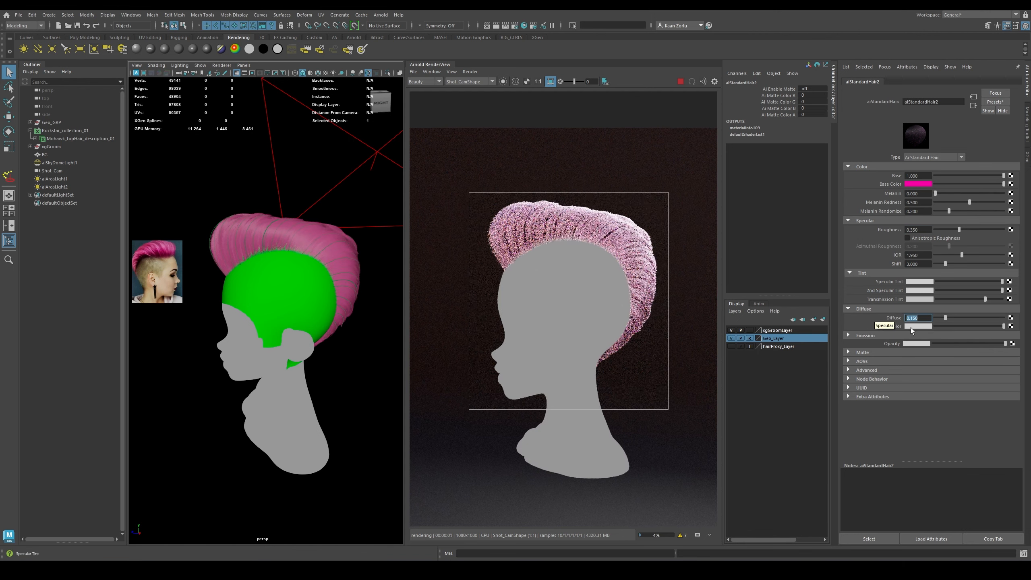
left_click(911, 326)
left_click(905, 368)
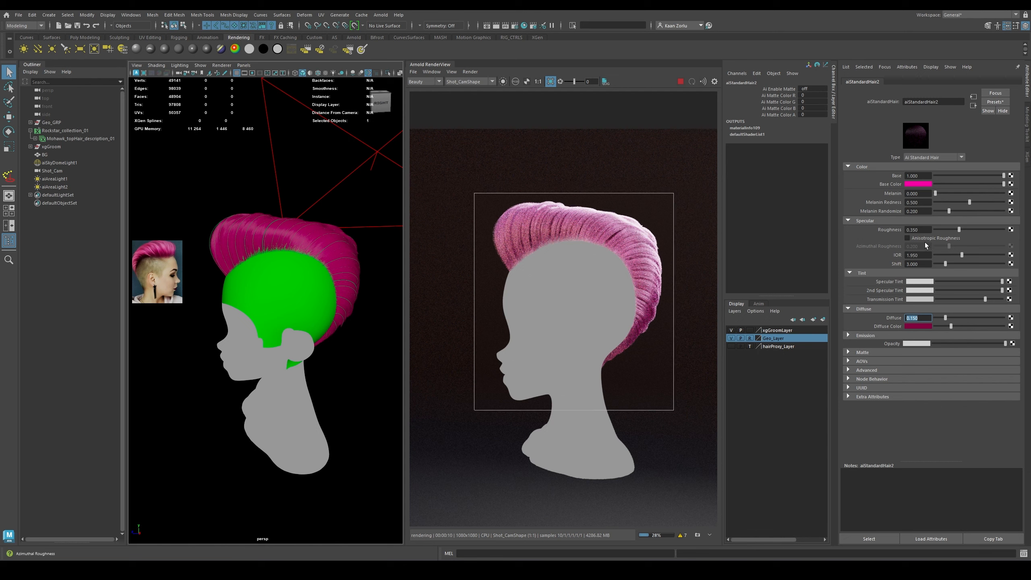
Set the hair shader's specular roughness to 0.15 and inspect the rendered hair up close
left_click_drag(924, 231, 853, 222)
type("0.15")
key("Return")
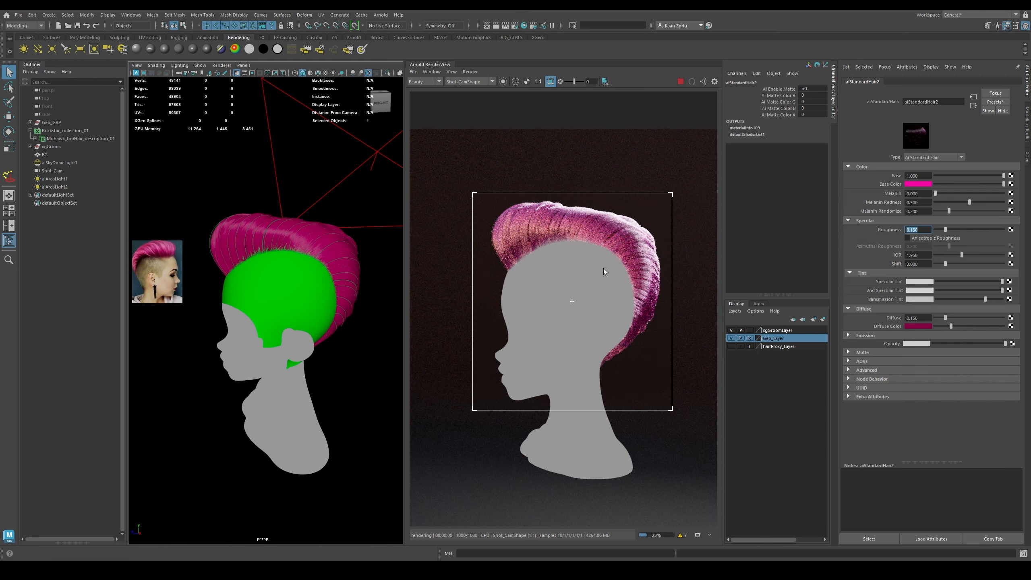
scroll(601, 266, "up", 2)
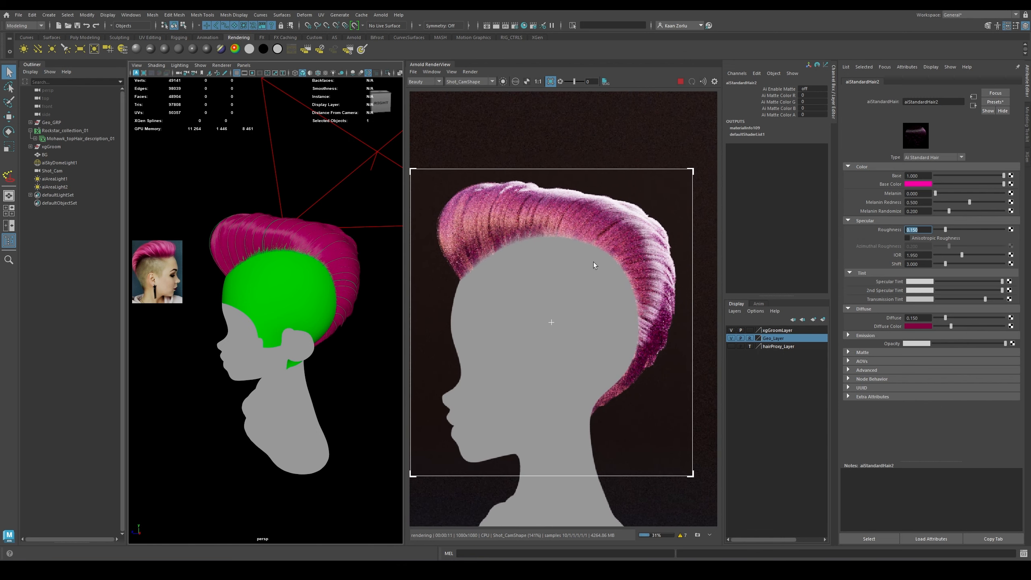
middle_click_drag(592, 263, 604, 271)
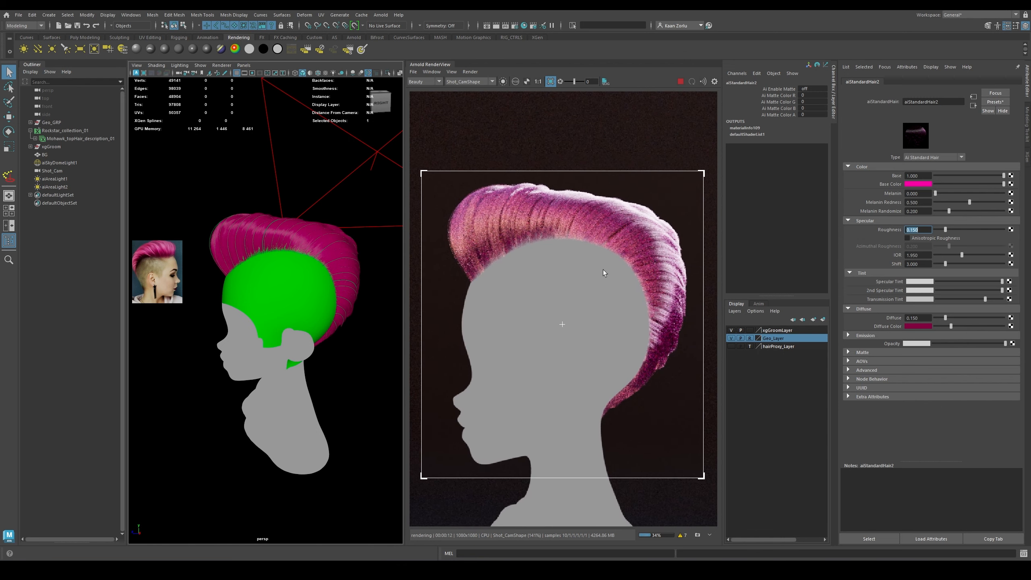
Raise the Arnold specular and transmission samples to 2 each in the render settings
left_click(515, 26)
left_click(401, 101)
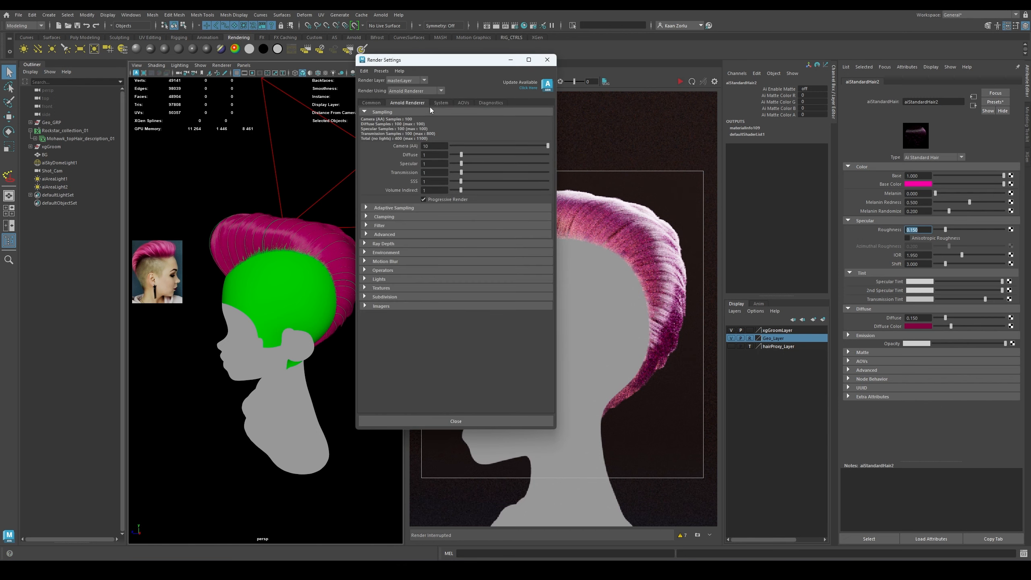
left_click_drag(426, 61, 373, 73)
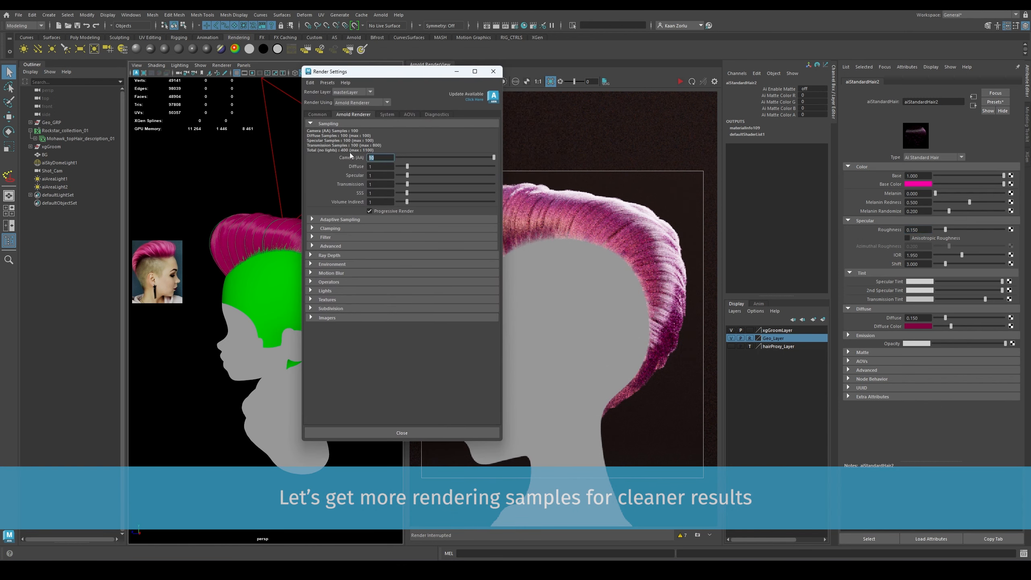
key("Tab")
key("Tab")
type("2")
key("Tab")
type("2")
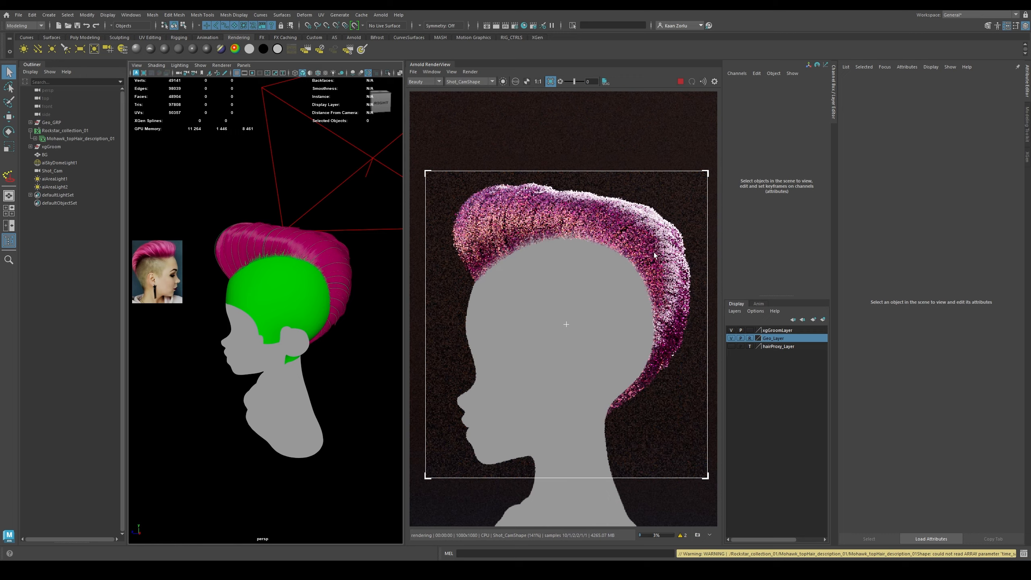
Look through Shot_Cam in the viewport and turn off the render crop region
right_click(177, 74)
left_click(192, 83)
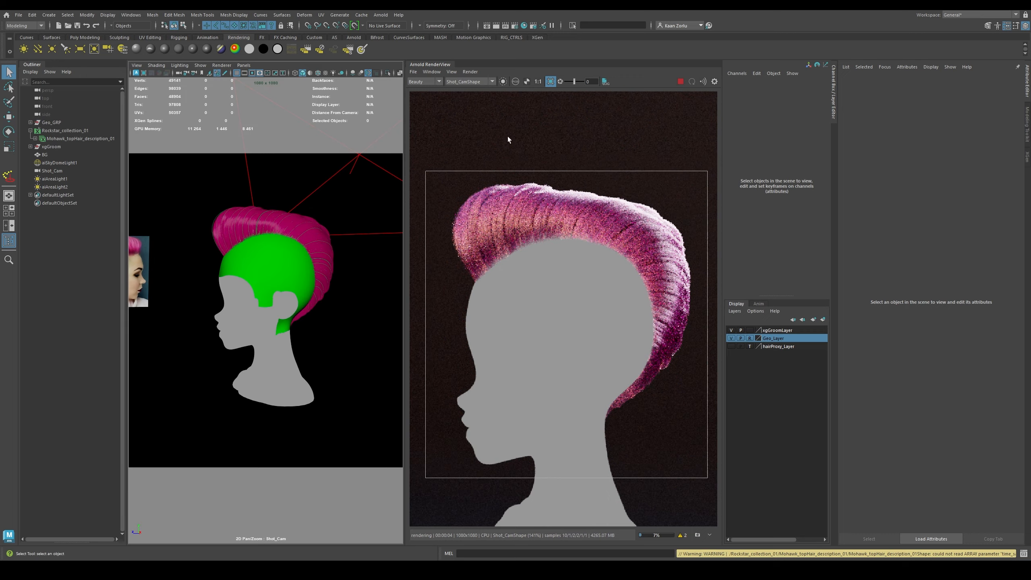
left_click(549, 82)
Reframe Shot_Cam so the head and mohawk sit centered in a side profile
left_click_drag(234, 243, 266, 268, "alt")
middle_click_drag(266, 268, 278, 254, "alt")
left_click_drag(278, 254, 282, 260, "alt")
scroll(583, 262, "down", 2)
middle_click_drag(583, 248, 580, 255)
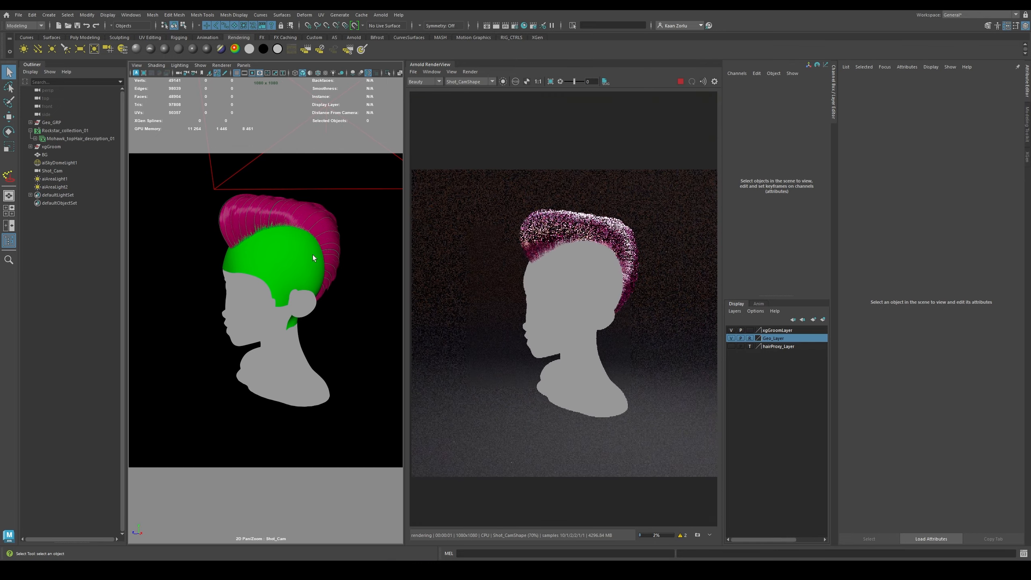
left_click_drag(313, 254, 292, 252, "alt")
middle_click_drag(292, 251, 306, 257, "alt")
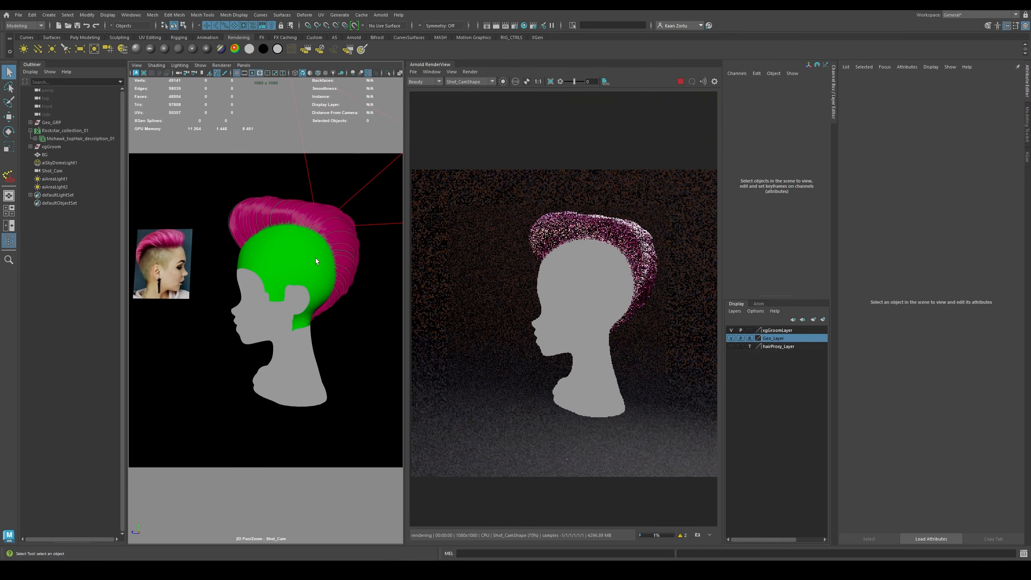
left_click_drag(316, 258, 329, 265, "alt")
left_click_drag(341, 257, 304, 264, "alt")
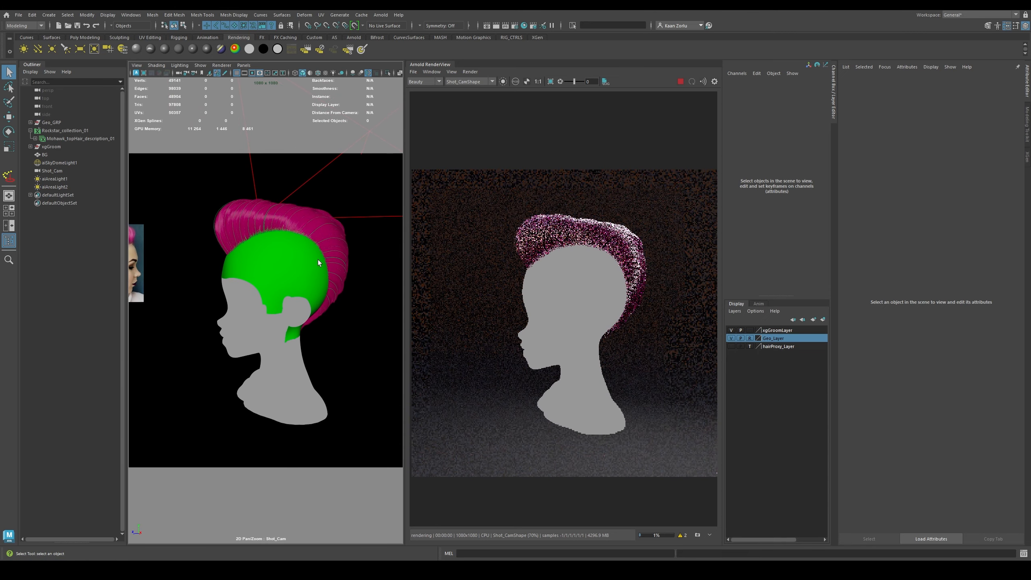
middle_click_drag(318, 260, 327, 265, "alt")
Return the viewport to the perspective camera and scale aiAreaLight2 to about 51.5 along X
key("space")
left_click_drag(316, 296, 316, 276)
right_click_drag(301, 255, 170, 222, "alt")
left_click_drag(251, 241, 313, 191, "alt")
left_click(324, 298)
key("r")
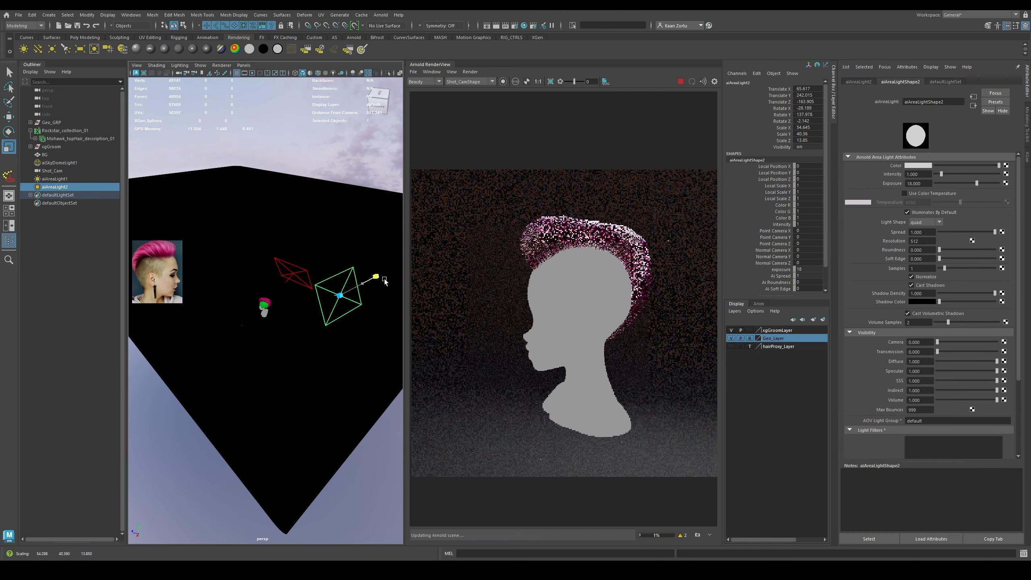
left_click(386, 282)
left_click_drag(386, 282, 356, 316, "alt")
key("q")
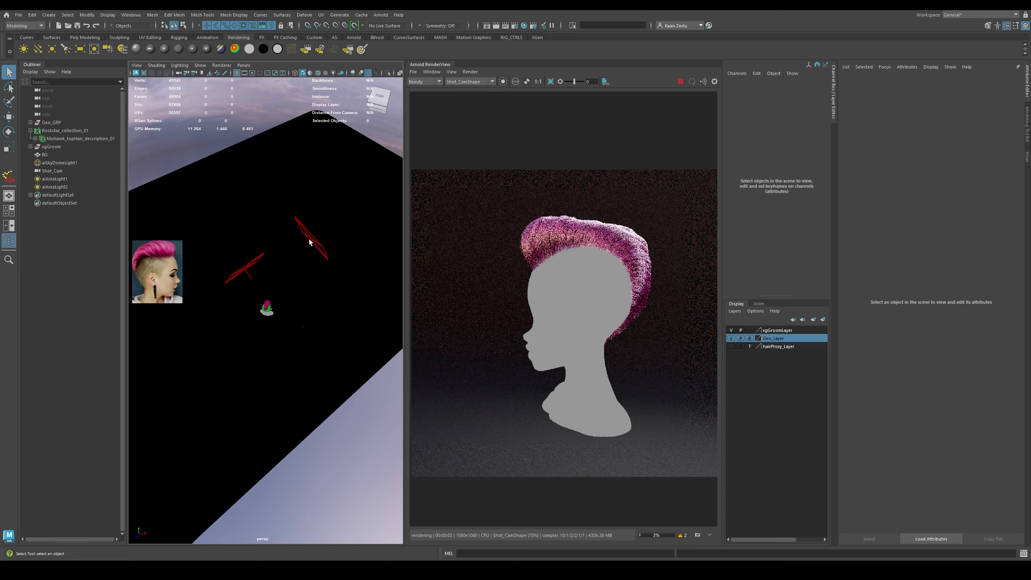
Move aiAreaLight2 to about X 133, Y 239, Z -103 and rotate it toward the hair
left_click(308, 243)
key("w")
left_click_drag(291, 218, 316, 245)
key("e")
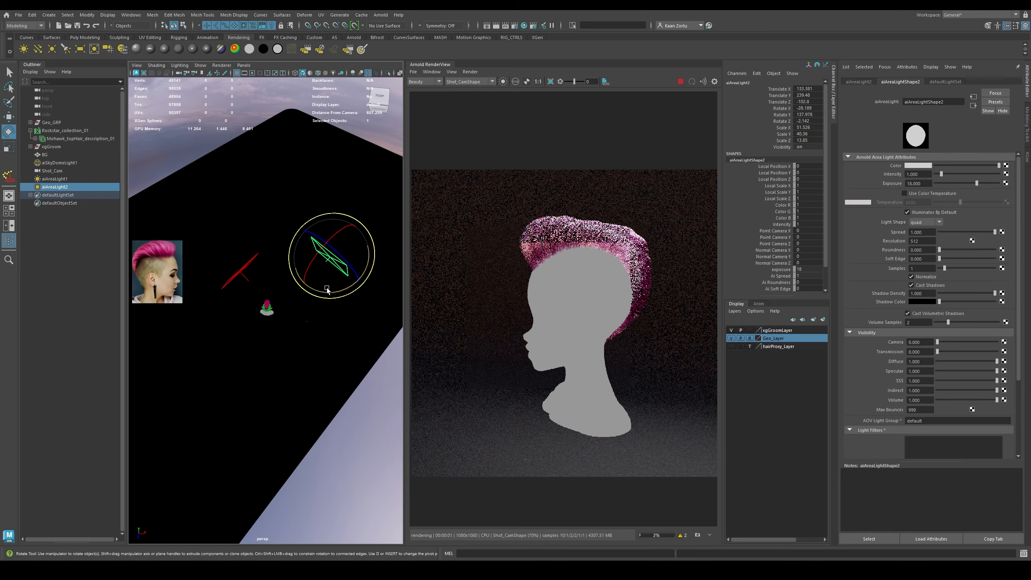
left_click_drag(328, 290, 324, 293)
Scale aiAreaLight2 to about 191.5 along Z
key("r")
left_click_drag(356, 240, 363, 228)
left_click_drag(306, 285, 299, 262, "alt")
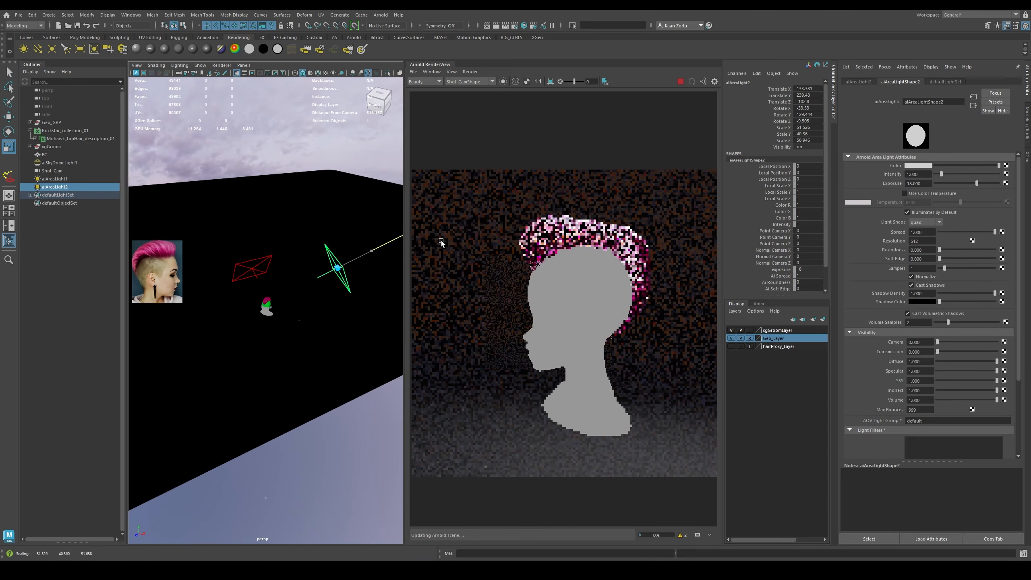
left_click_drag(366, 244, 400, 249)
Reposition aiAreaLight2 to about X 149, Y 222, Z -46 and turn it to about 107 degrees around Y
left_click_drag(353, 285, 318, 278, "alt")
key("w")
key("e")
middle_click_drag(319, 278, 322, 276)
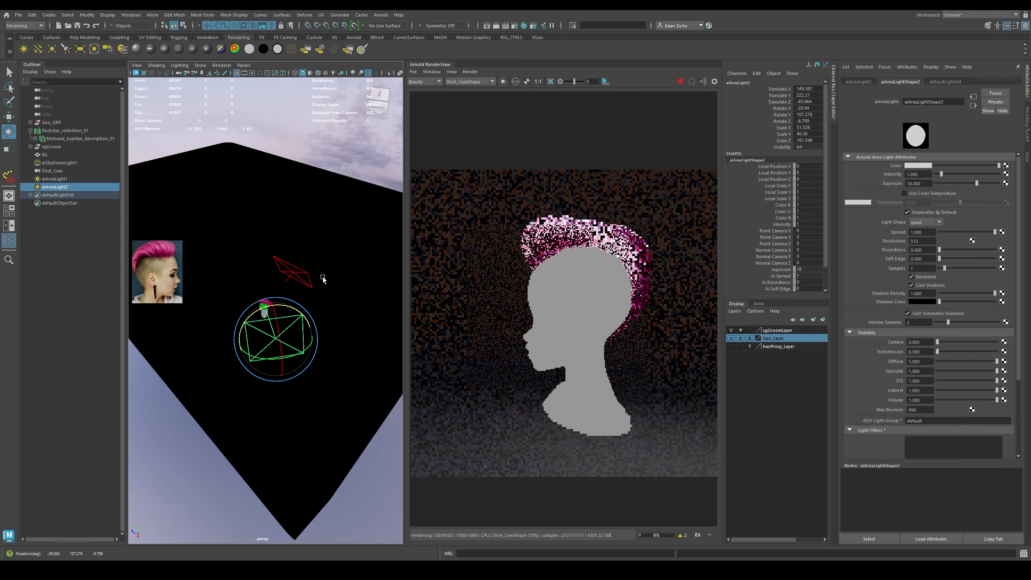
Fine-tune aiAreaLight2's placement and rotation so it aims at the hair, and deselect it
left_click_drag(323, 277, 199, 242, "alt")
key("w")
key("e")
left_click_drag(280, 272, 338, 320)
key("w")
key("e")
key("w")
key("r")
key("e")
left_click_drag(317, 330, 313, 330)
key("q")
left_click(237, 311)
Bring the perspective view back to the head, stop the Arnold render and save the scene
left_click_drag(237, 311, 226, 295, "alt")
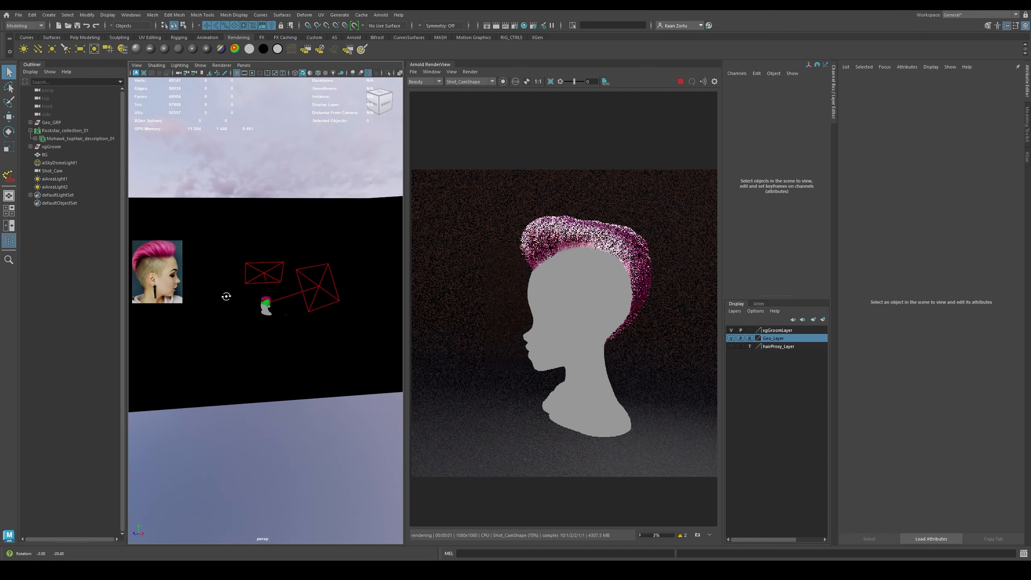
right_click_drag(225, 296, 263, 329, "alt")
left_click_drag(262, 328, 306, 304, "alt")
left_click(680, 82)
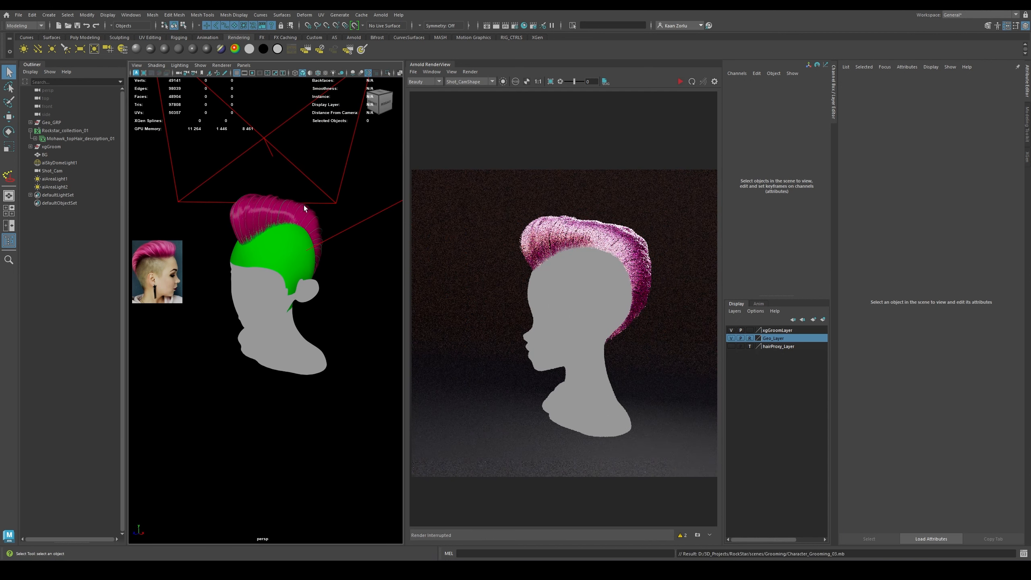
Set the mohawk hair shader's roughness to 0.5 and run the Arnold render cropped to a region around the hair
left_click(81, 138)
left_click(1019, 81)
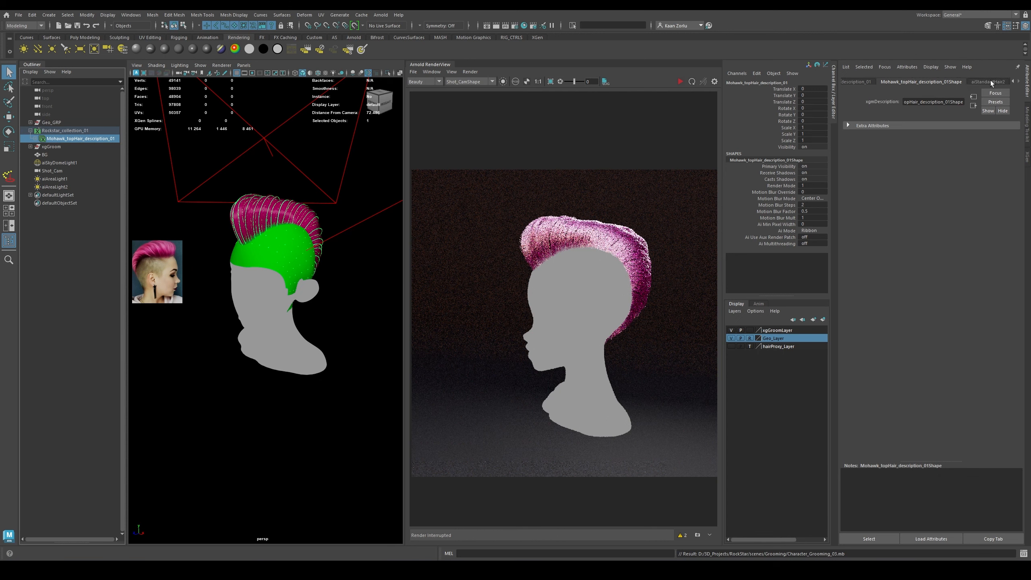
left_click_drag(922, 230, 861, 223)
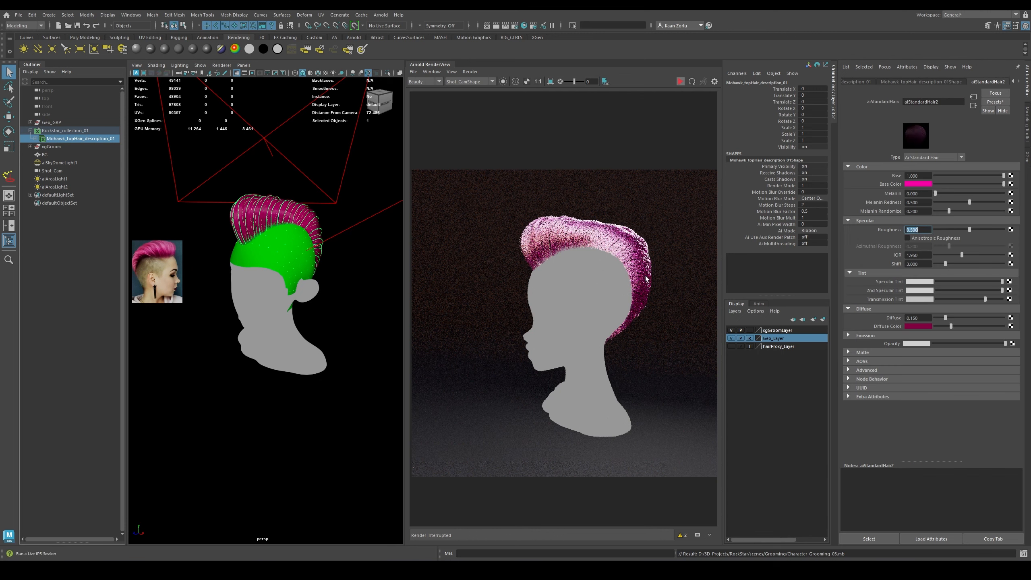
left_click(550, 82)
left_click_drag(489, 202, 652, 379)
scroll(584, 310, "up", 1)
middle_click_drag(570, 307, 577, 308)
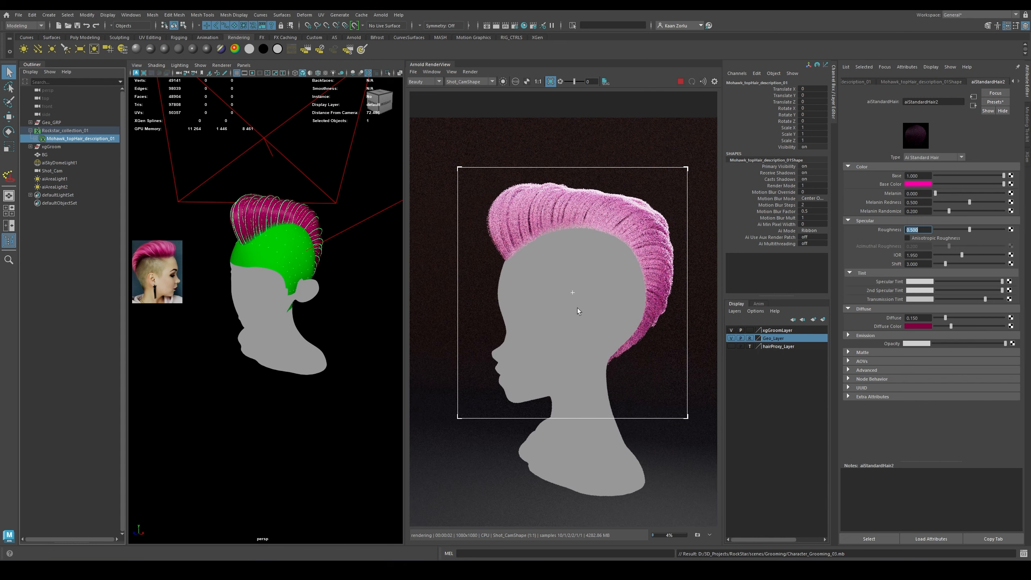
Set the hair shader's IOR to 1.65 and roughness to 0.3, and stop the render
left_click(977, 283)
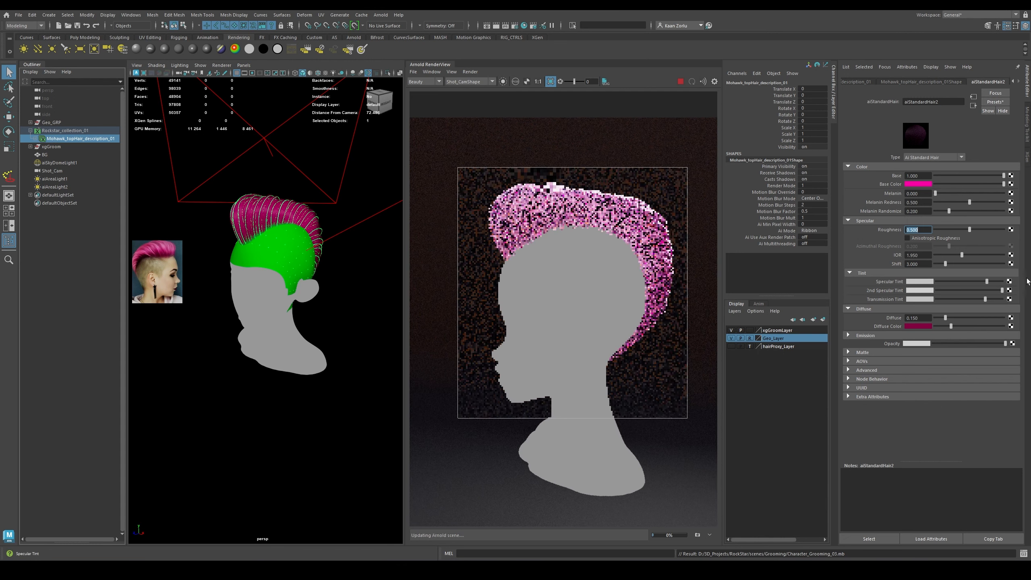
double_click(913, 255)
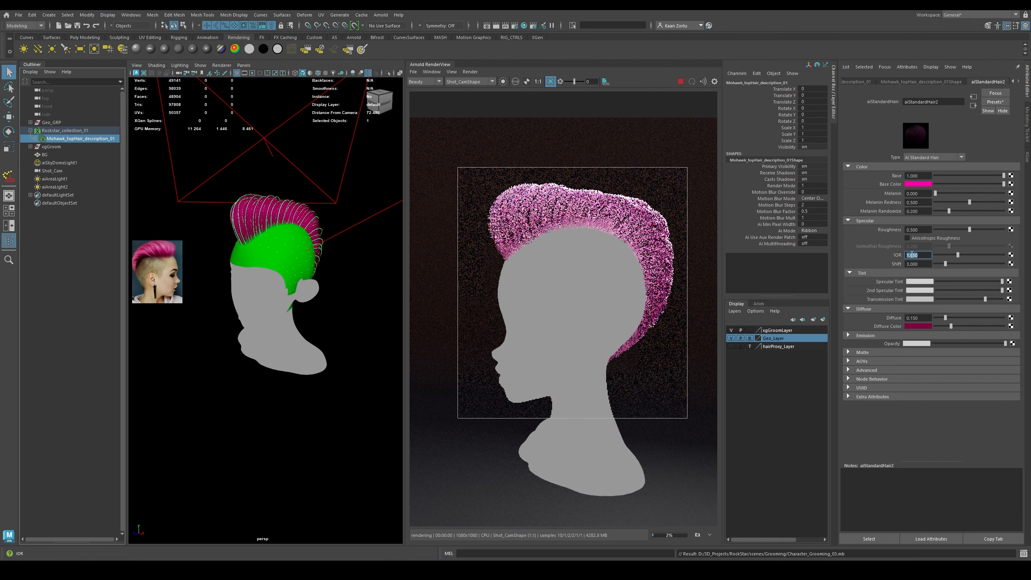
left_click_drag(920, 230, 885, 224)
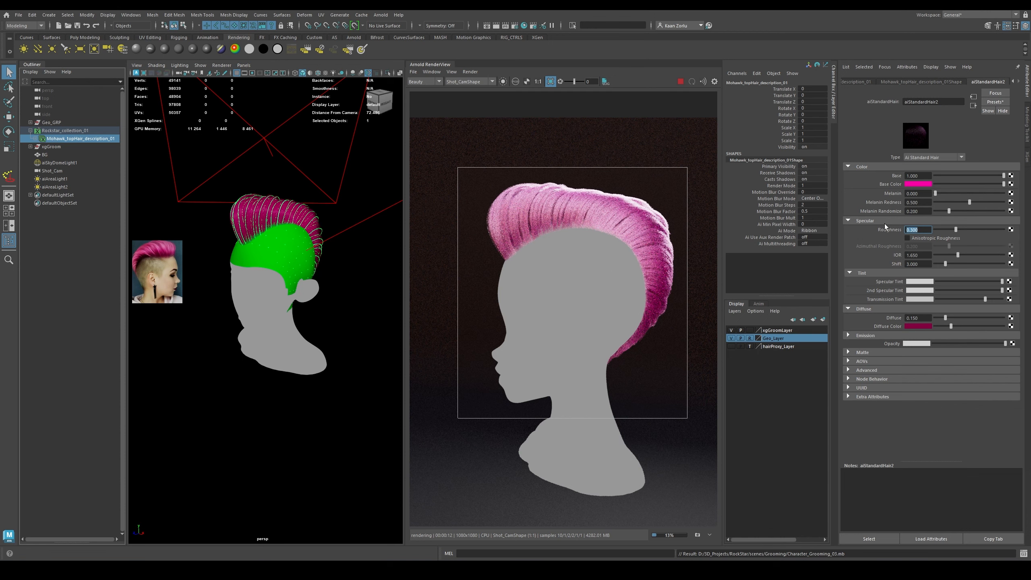
left_click(681, 82)
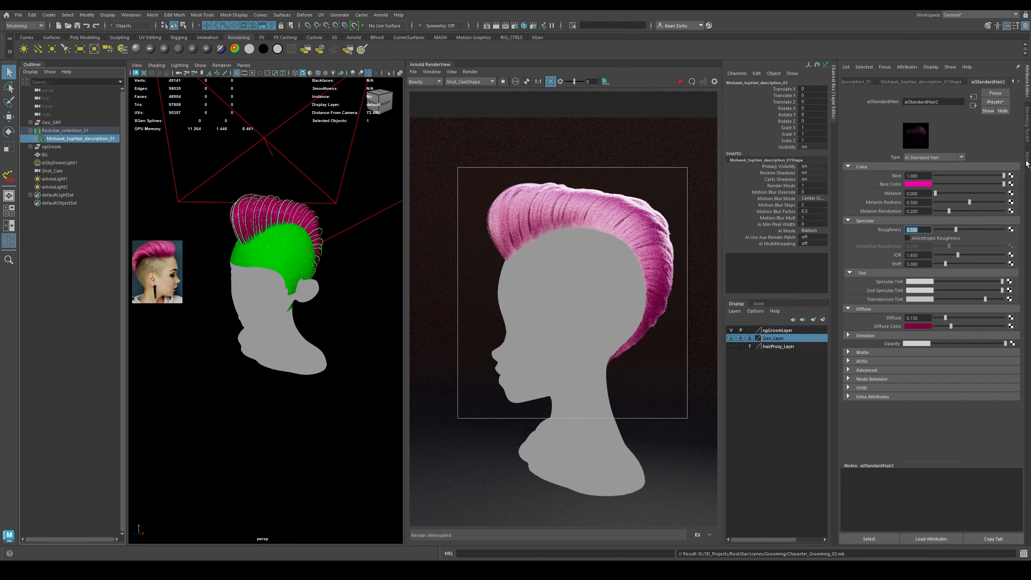
Set the XGen description's primitive width to 0.005
left_click(1027, 161)
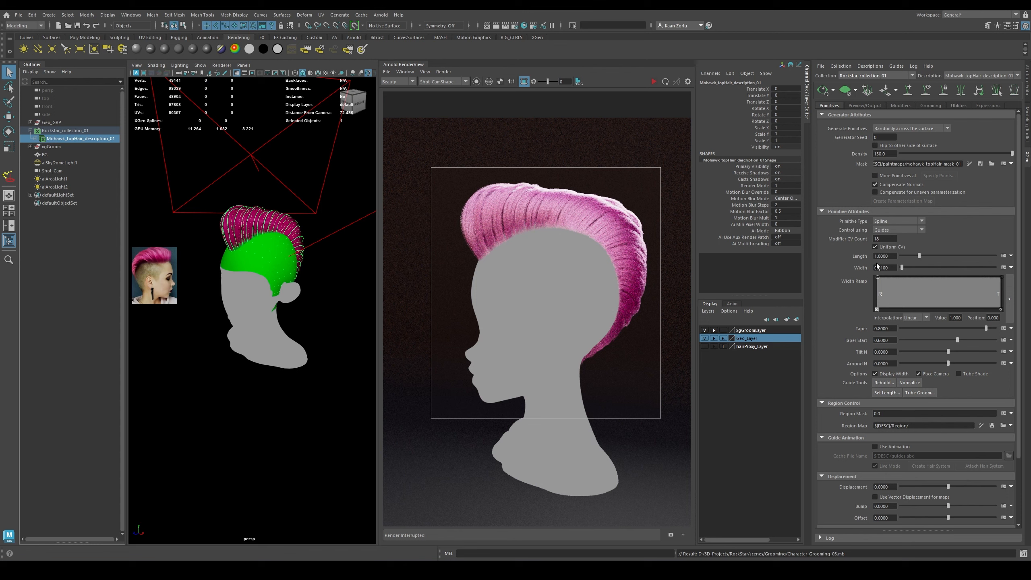
key("BackSpace")
type("5")
key("Return")
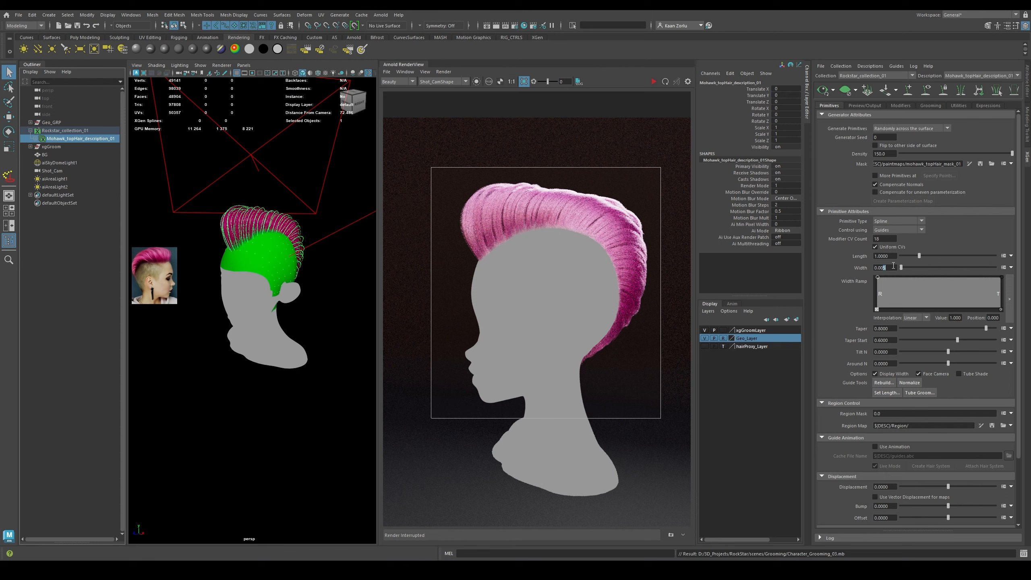
middle_click_drag(305, 266, 312, 266, "alt")
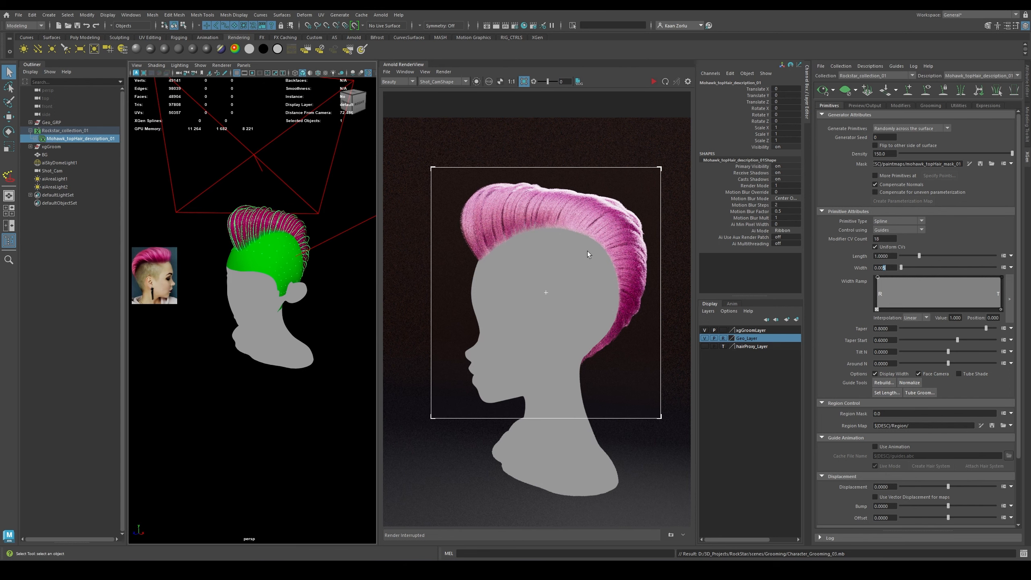
Examine the re-rendered hair strands up close, check the description's output settings and stop the render
middle_click_drag(617, 260, 615, 260, "alt")
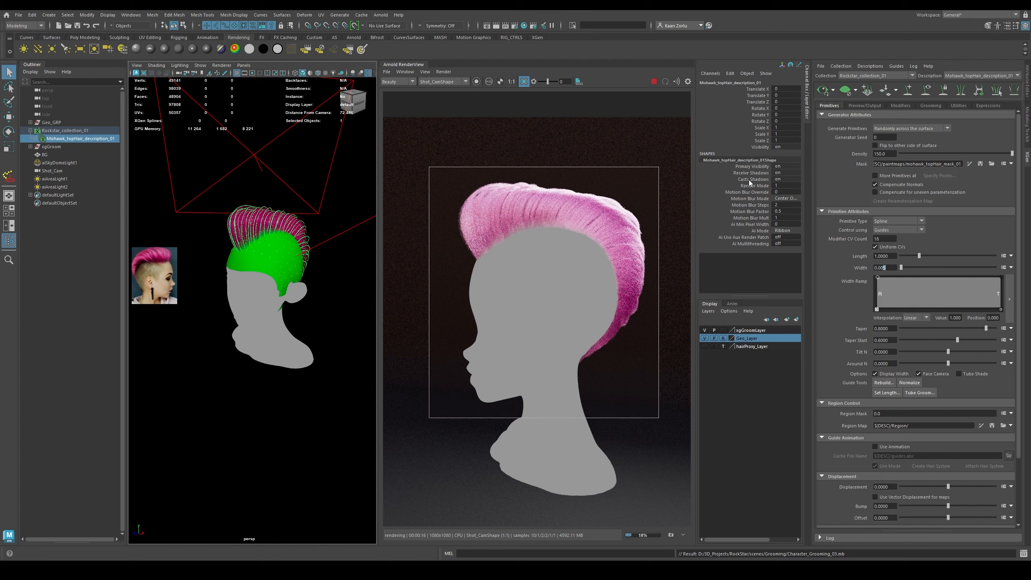
left_click(866, 105)
middle_click_drag(596, 209, 585, 211)
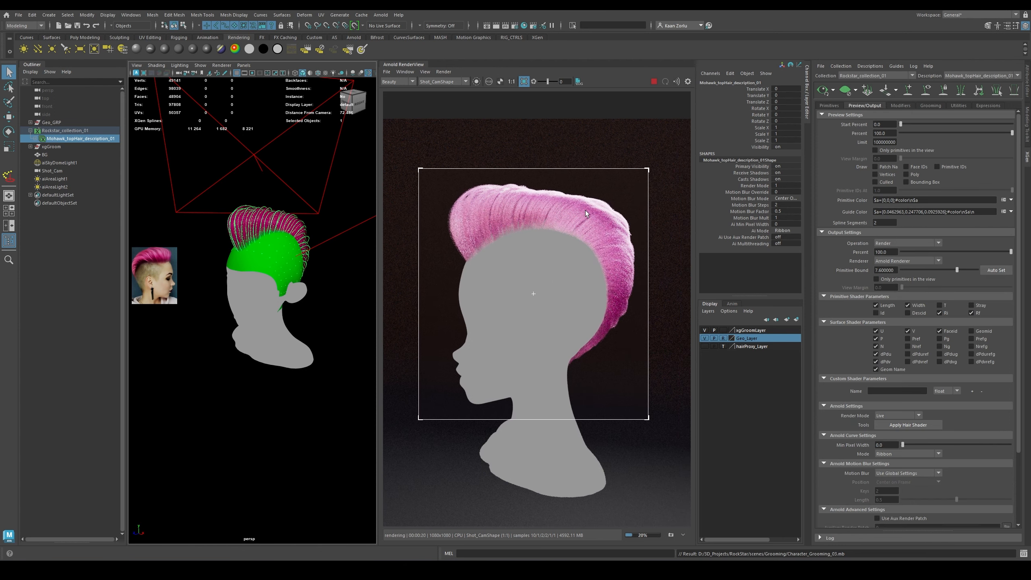
scroll(584, 210, "up", 2)
scroll(572, 220, "down", 2)
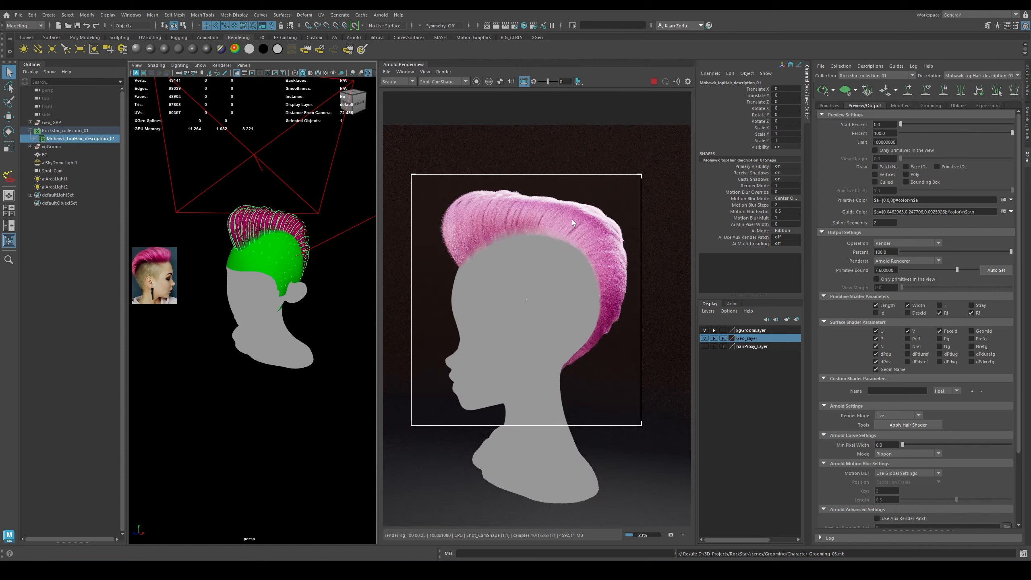
scroll(576, 220, "up", 1)
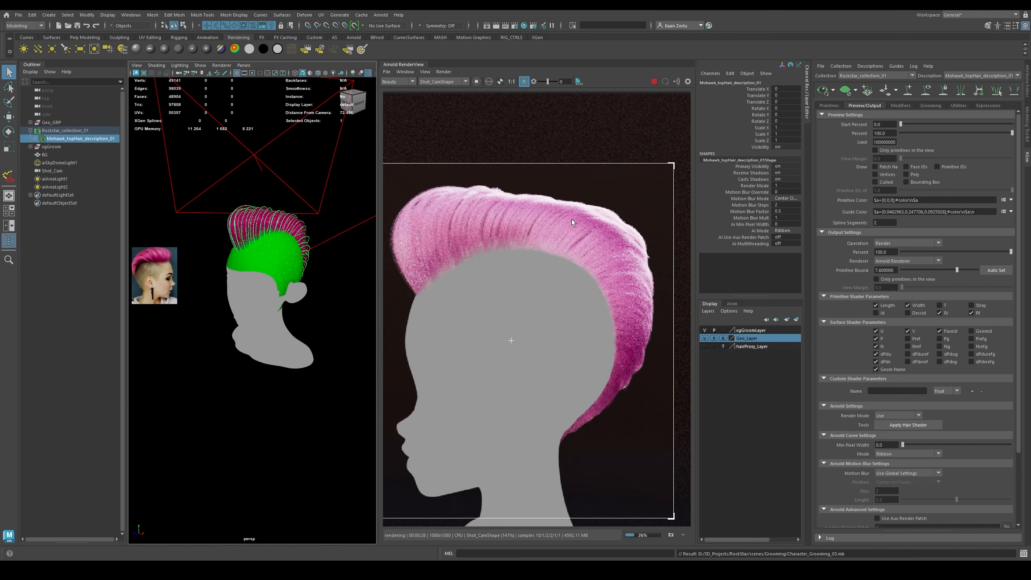
left_click(654, 82)
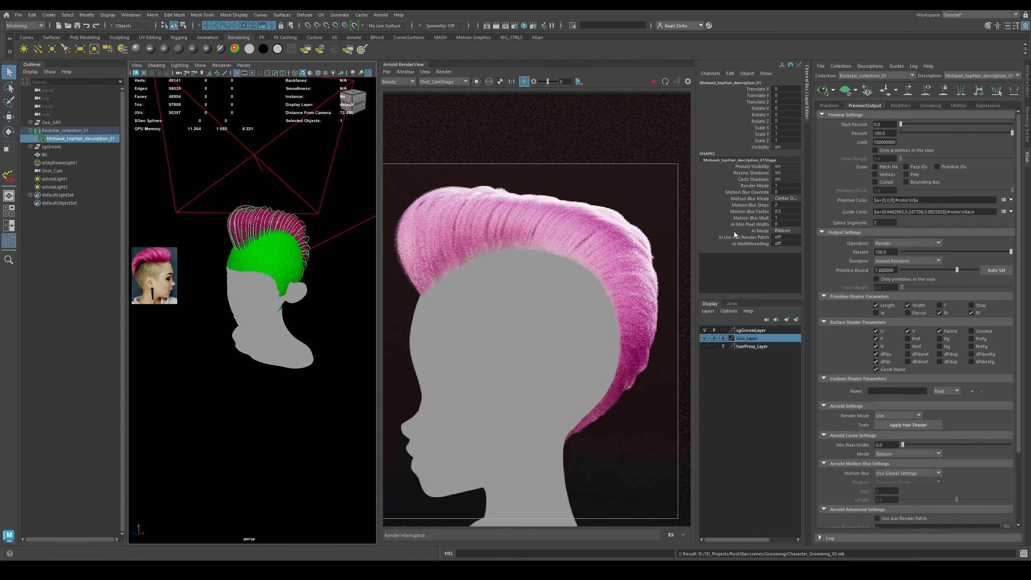
Open the expression for the primitive width and duplicate its $a line as $b with the value 0.0050
left_click(829, 106)
left_click(1002, 268)
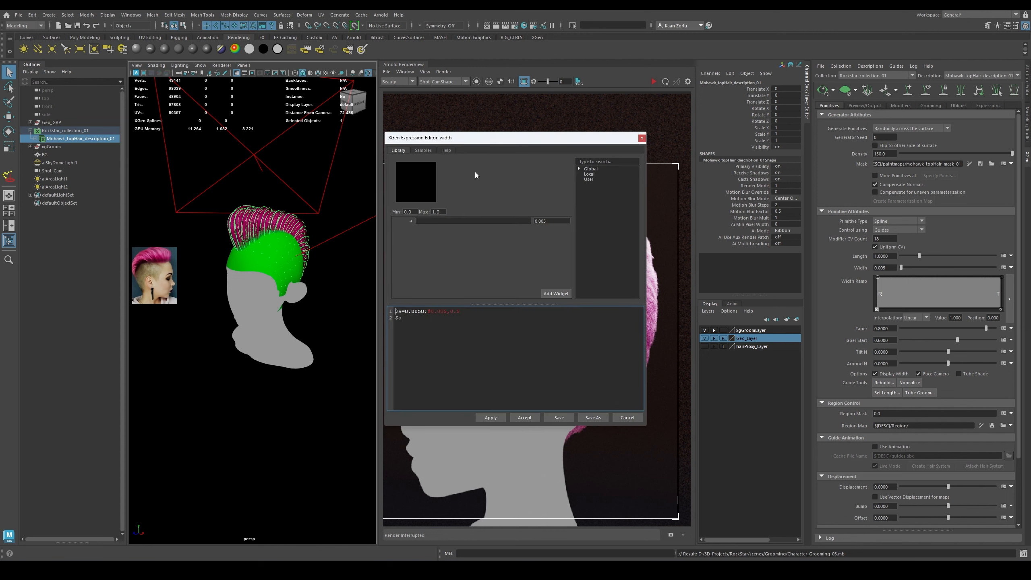
left_click_drag(453, 142, 757, 160)
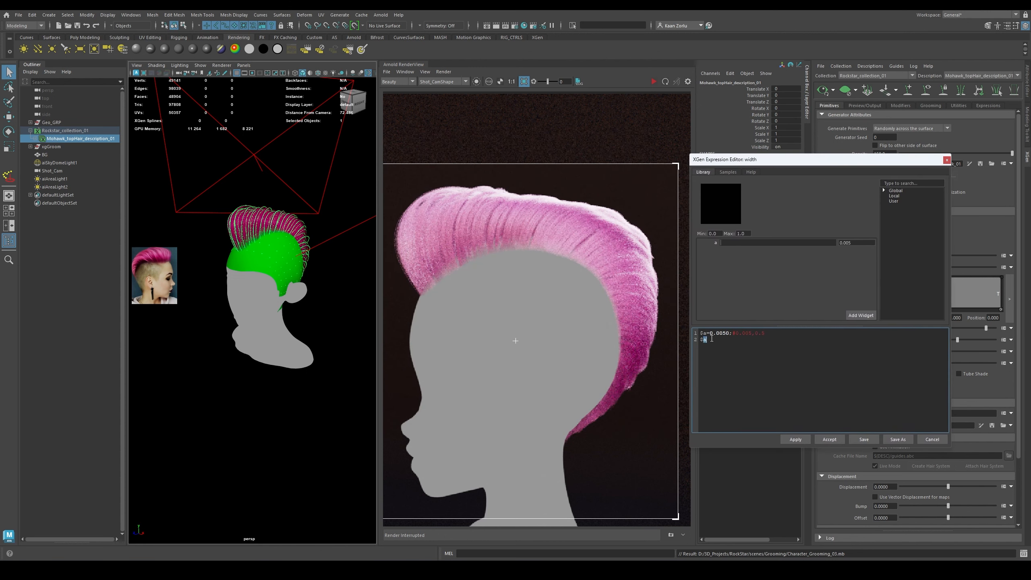
left_click_drag(714, 332, 765, 333)
key("ctrl+c")
left_click(727, 355)
key("ctrl+v")
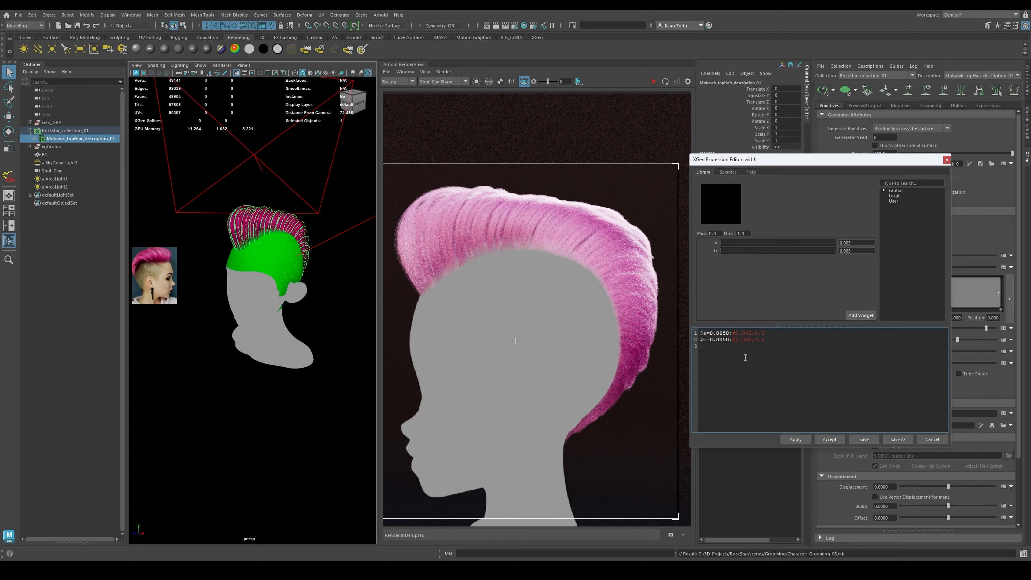
Add rand($a,$b) as the width expression's result, apply it and accept the expression
type("rand()")
key("Left")
type("$a,")
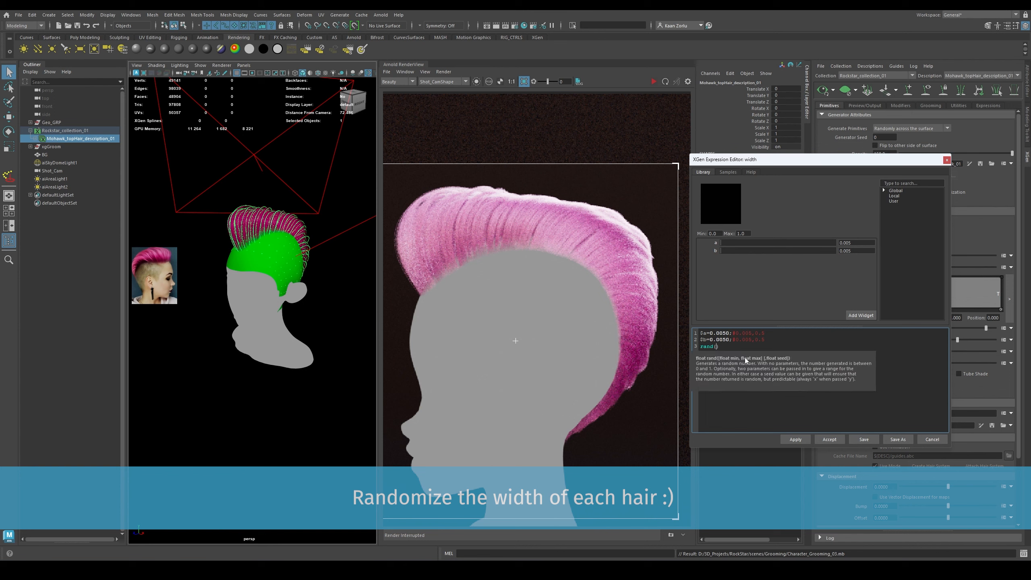
type("$b")
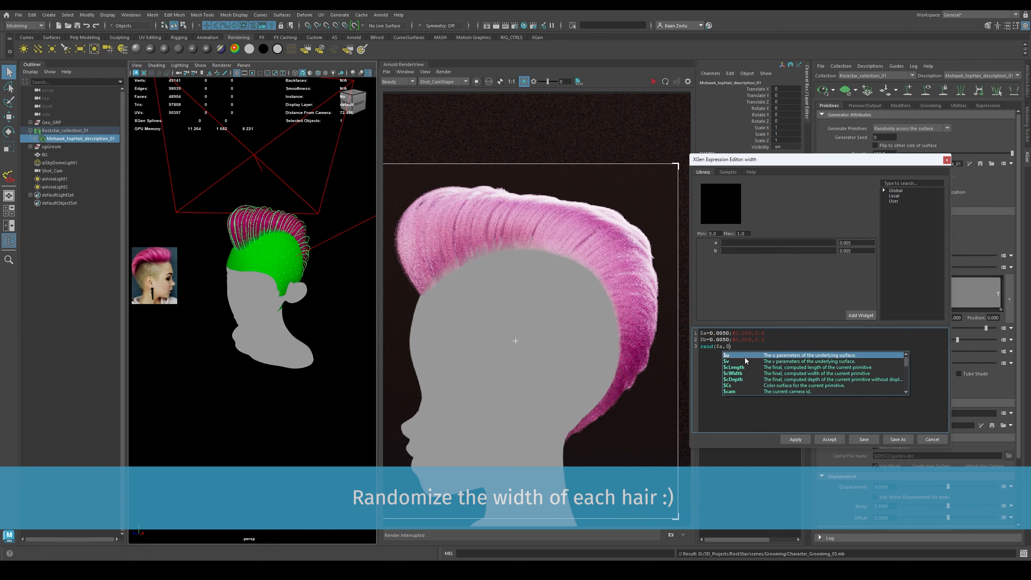
left_click(796, 439)
left_click(830, 439)
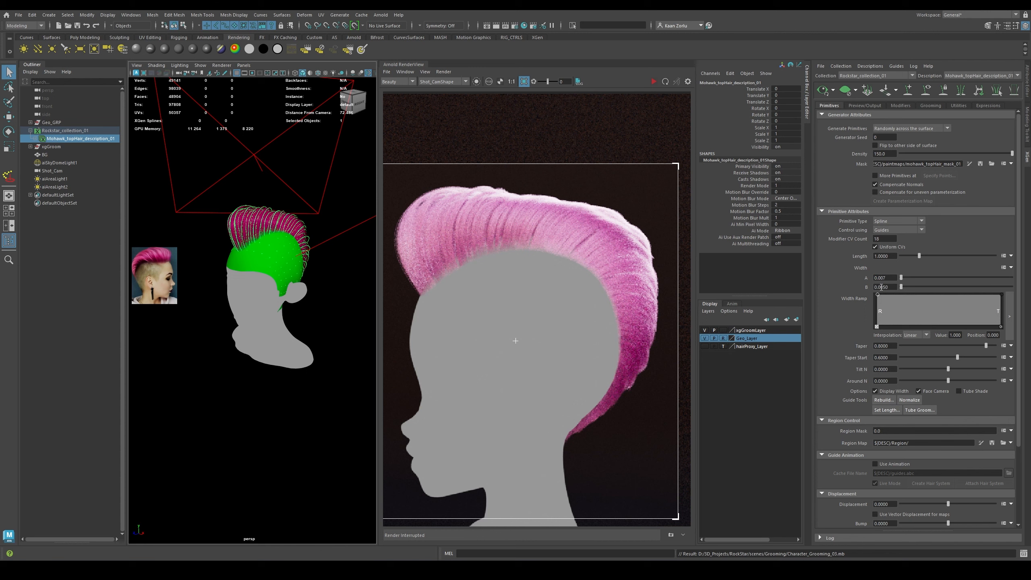
Set the random width range to A 0.007 and B 0.01, update the XGen preview and save the scene
middle_click_drag(625, 284, 631, 285)
left_click(822, 90)
left_click_drag(317, 249, 327, 249, "alt")
left_click(327, 249)
key("ctrl+s")
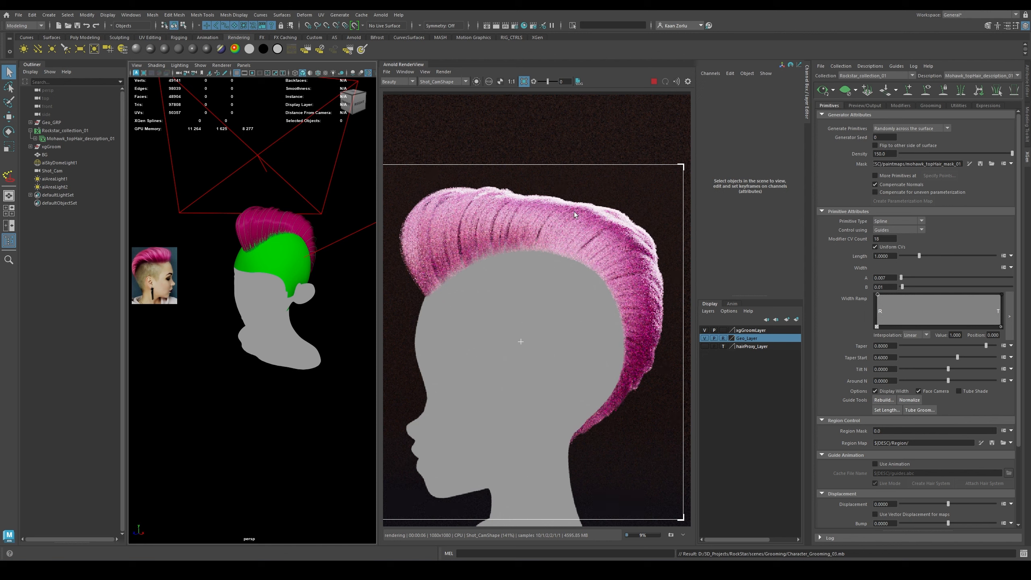
Open the Clumping1 modifier's settings, clear the XGen hair preview and stop the render
left_click(901, 105)
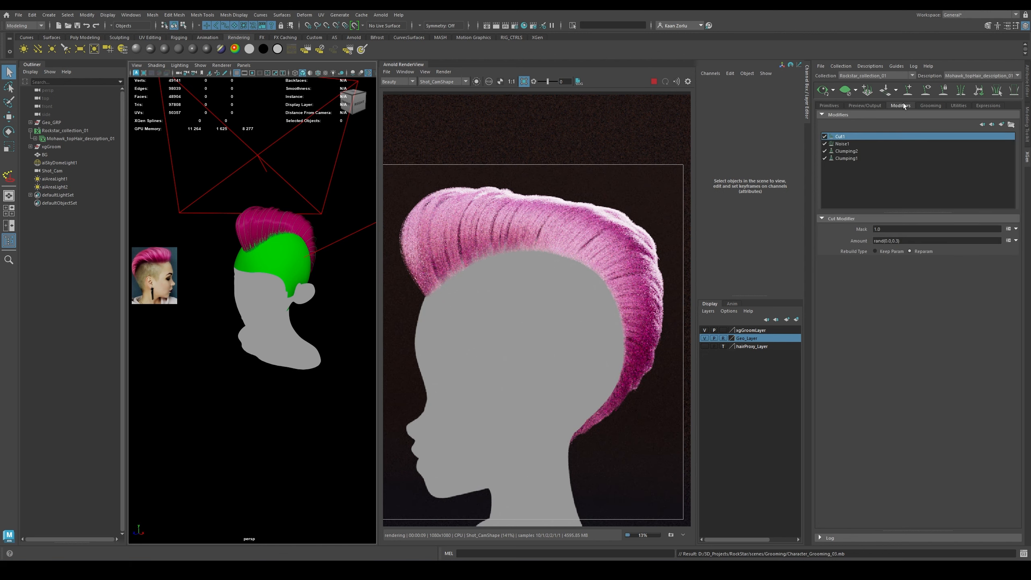
left_click(848, 159)
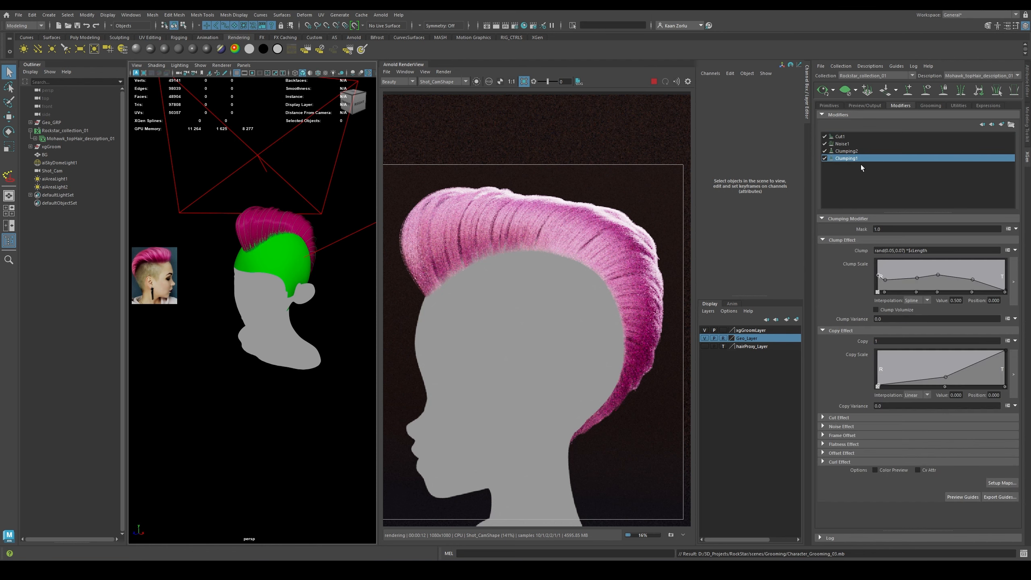
left_click(846, 90)
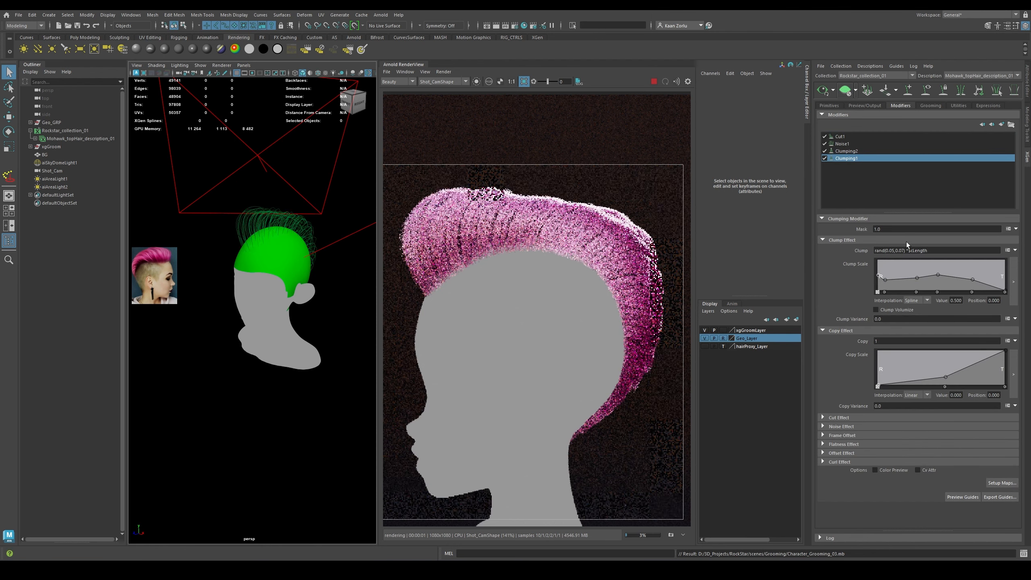
left_click(654, 82)
Replace Clumping1's clump expression with 1 and inspect the clumps in the perspective view
triple_click(961, 248)
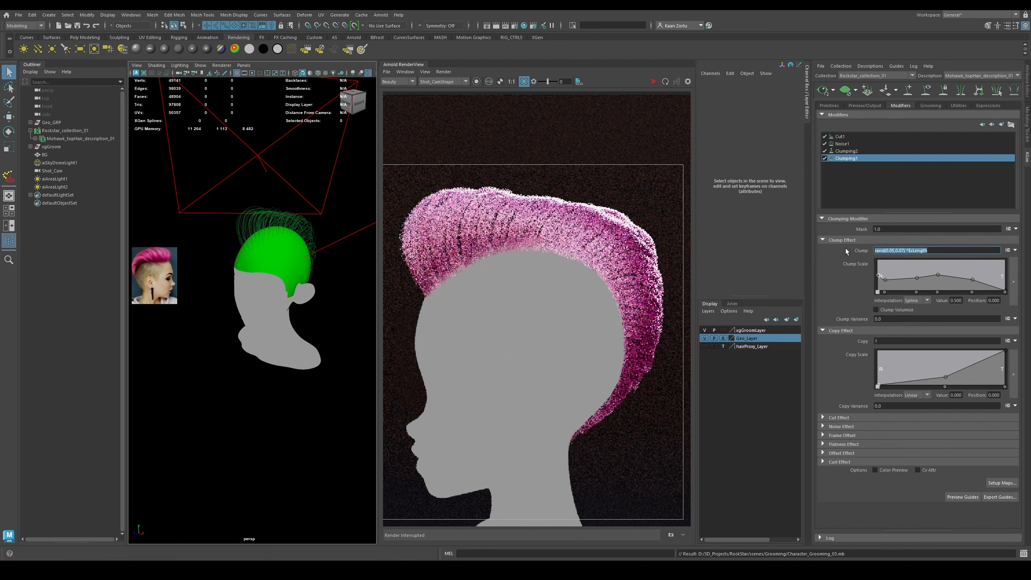
type("1")
key("Return")
scroll(292, 277, "up", 5)
scroll(292, 277, "down", 5)
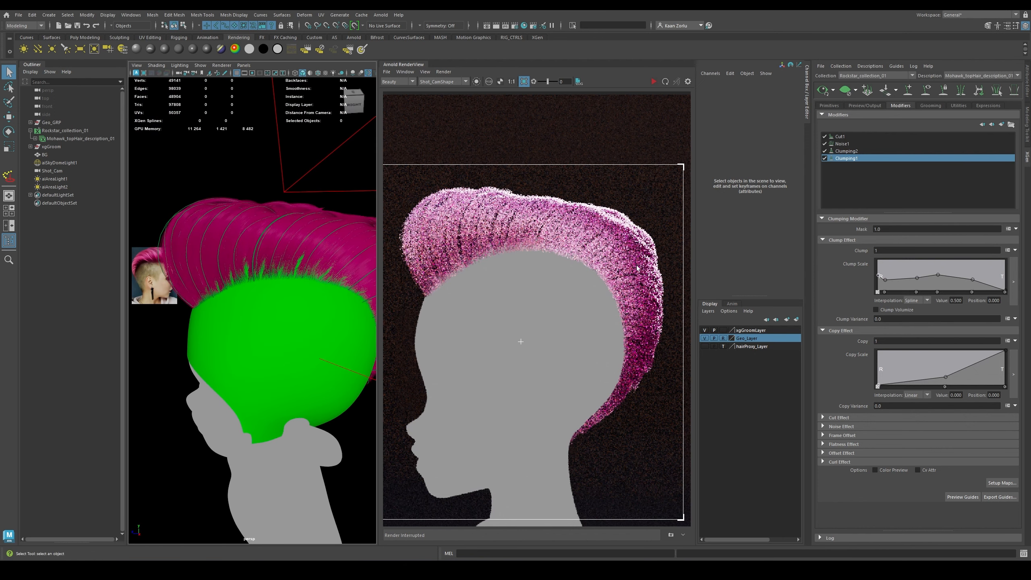
left_click_drag(308, 256, 333, 233, "alt")
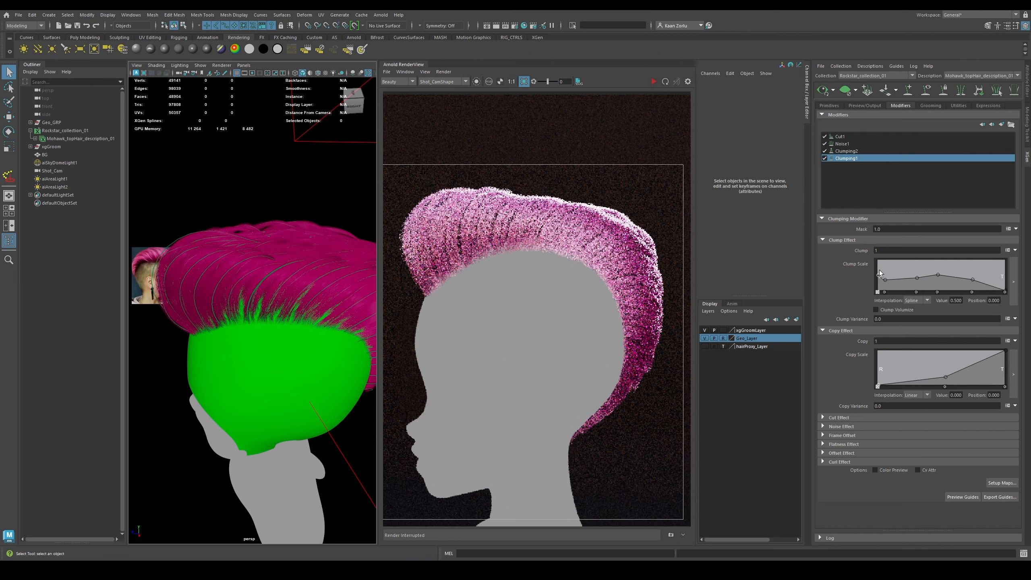
Set Clumping1's clump amount to rand(0.7,1) and look over the whole hairstyle
triple_click(883, 250)
type("rand(0.7,1)")
key("Return")
scroll(230, 221, "down", 5)
left_click_drag(230, 221, 298, 207, "alt")
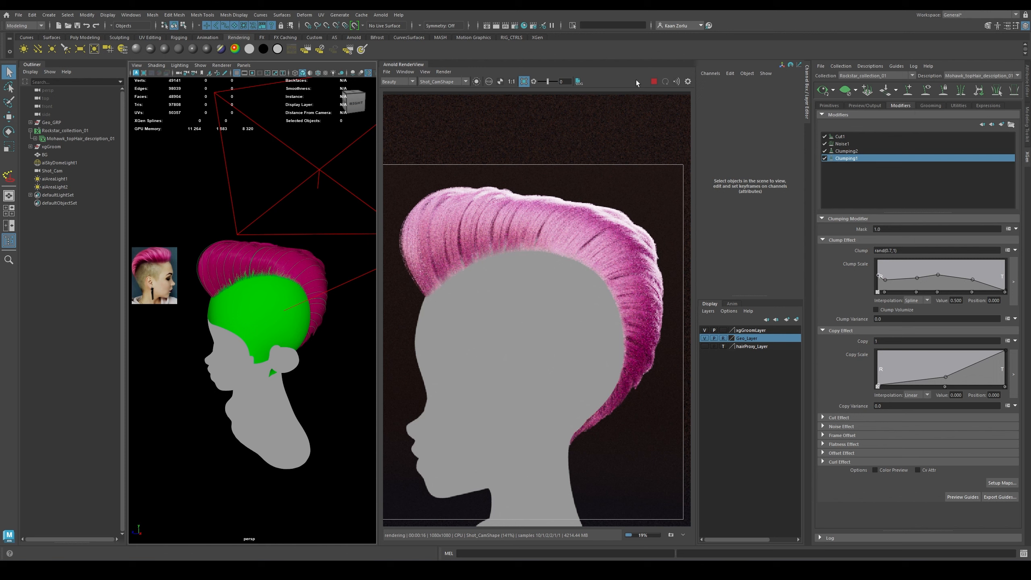
Reshape Clumping1's copy scale ramp with points at position 0.828, value 0.849 and position 0.301, value 0.163
left_click(654, 81)
left_click_drag(948, 376, 983, 356)
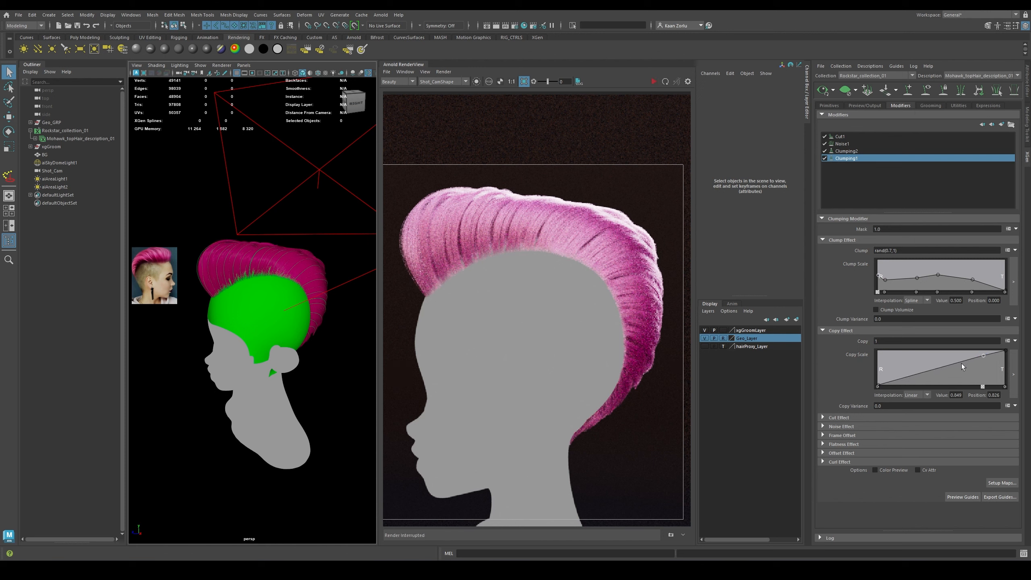
left_click(918, 376)
left_click_drag(916, 380, 918, 381)
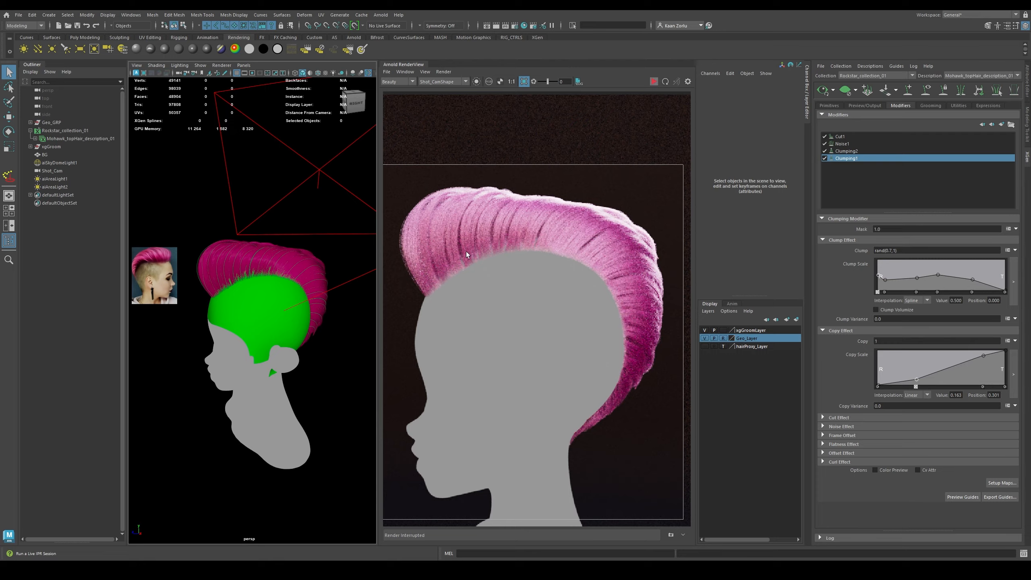
Switch the Arnold render to the perspective camera without the crop region and view the hair from above and the front
left_click_drag(195, 302, 210, 301, "alt")
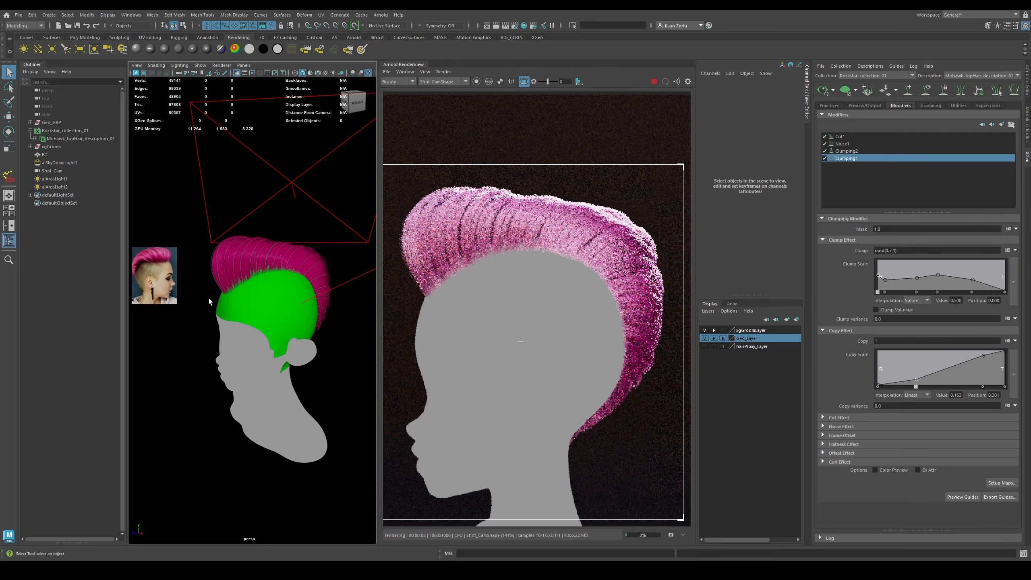
scroll(211, 301, "up", 3)
left_click(451, 82)
left_click(443, 94)
left_click(524, 82)
scroll(524, 233, "down", 2)
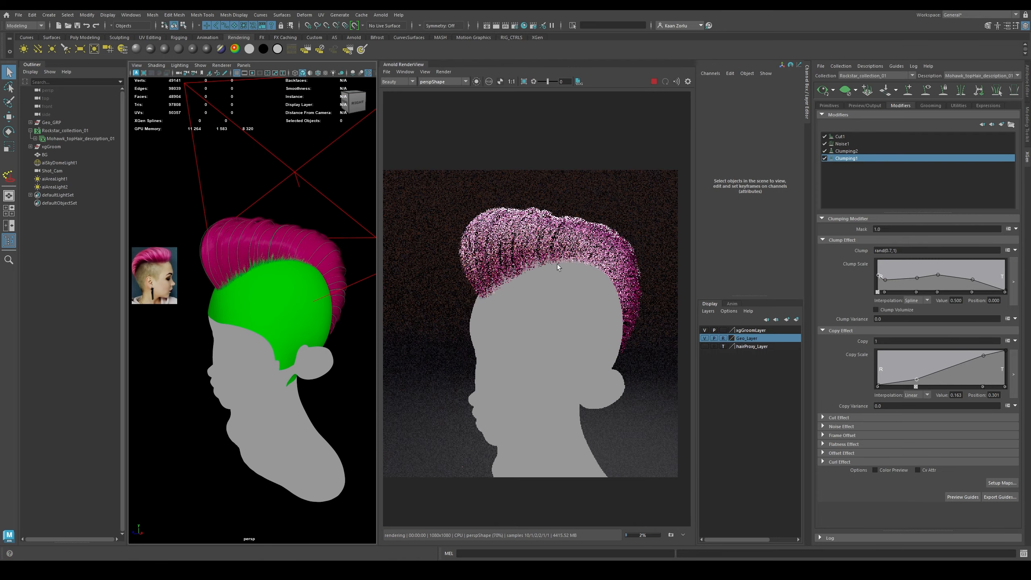
left_click_drag(293, 253, 294, 285, "alt")
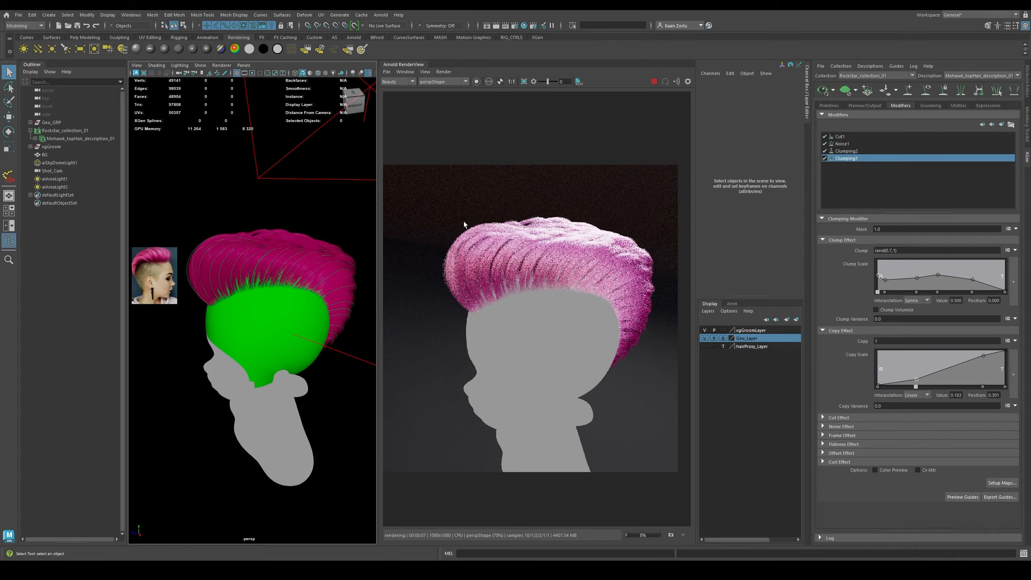
left_click_drag(242, 258, 308, 242, "alt")
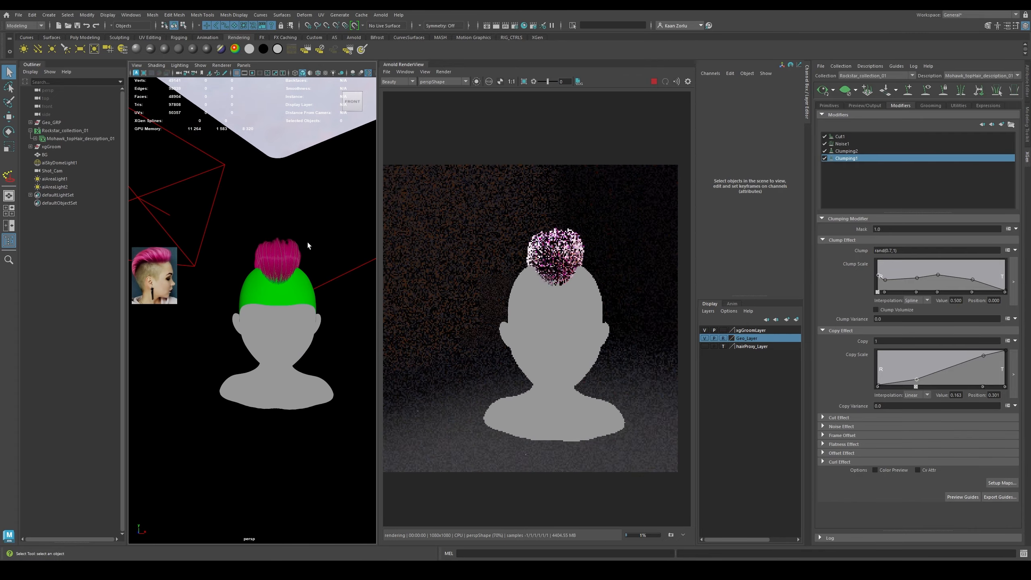
Orbit the perspective view to the side of the head, switch the Arnold render back to Shot_Cam and save the scene
right_click_drag(308, 241, 319, 252, "alt")
middle_click_drag(319, 253, 287, 249, "alt")
left_click_drag(320, 247, 246, 242, "alt")
right_click_drag(247, 243, 286, 268, "alt")
middle_click_drag(287, 268, 295, 260, "alt")
left_click_drag(257, 169, 304, 165, "alt")
left_click(450, 82)
left_click(435, 88)
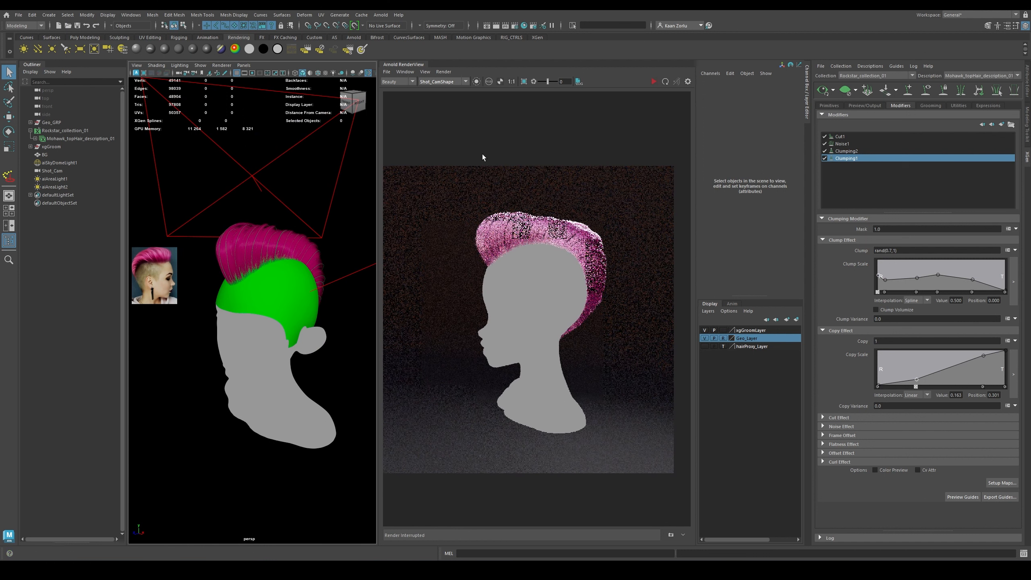
key("ctrl+s")
middle_click_drag(280, 201, 287, 203, "alt")
key("w")
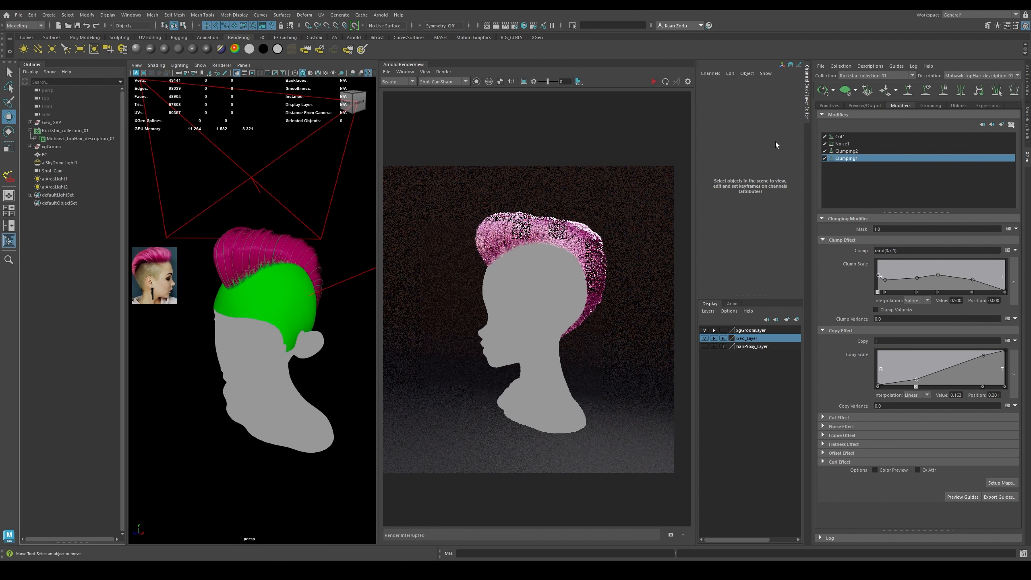
Add a custom color shader parameter named baseColor to the mohawk description's output settings
left_click(864, 105)
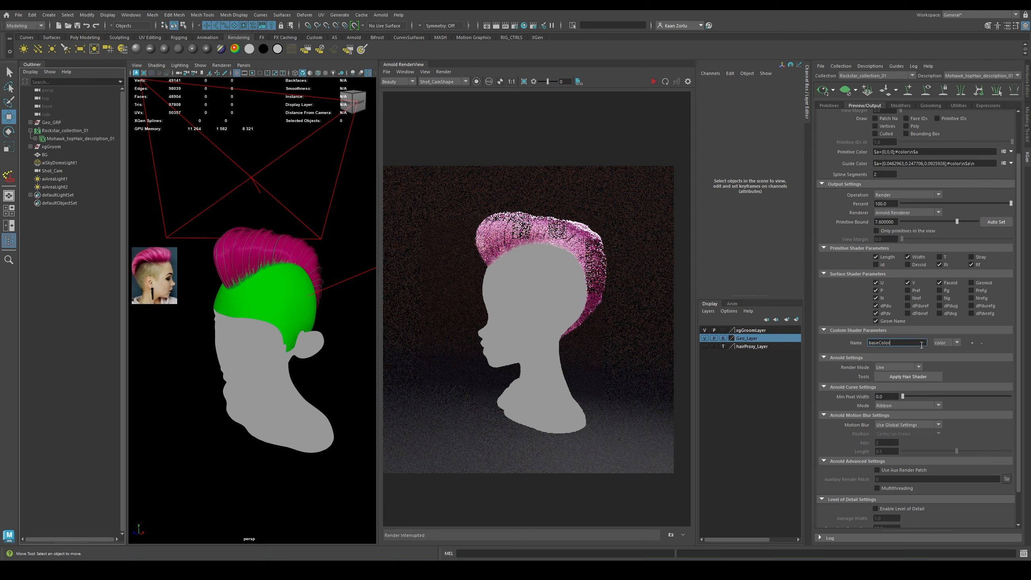
left_click(972, 343)
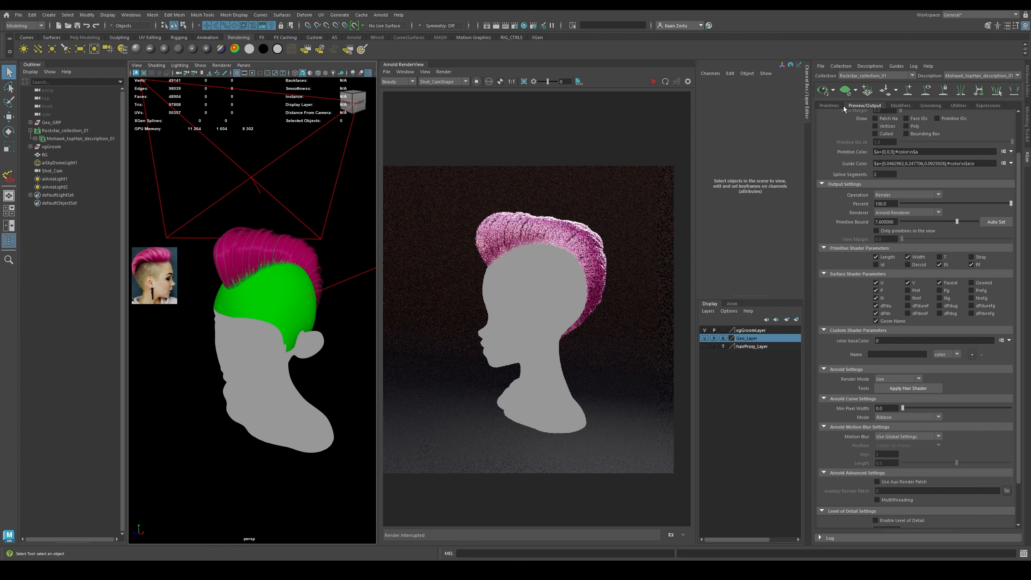
left_click(828, 105)
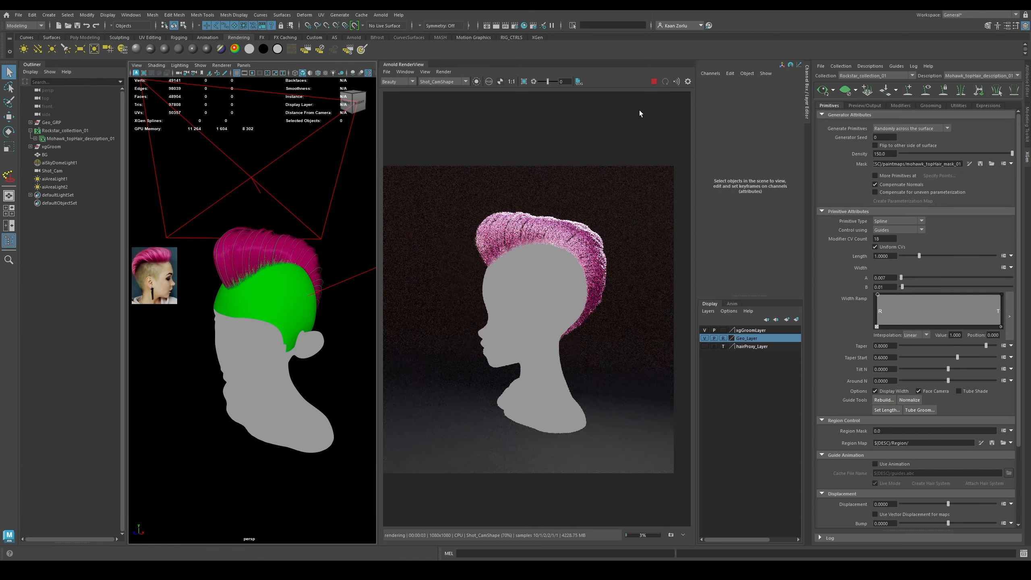
Graph the hair material network of Mohawk_topHair_description_01 in the Hypershade
left_click(524, 25)
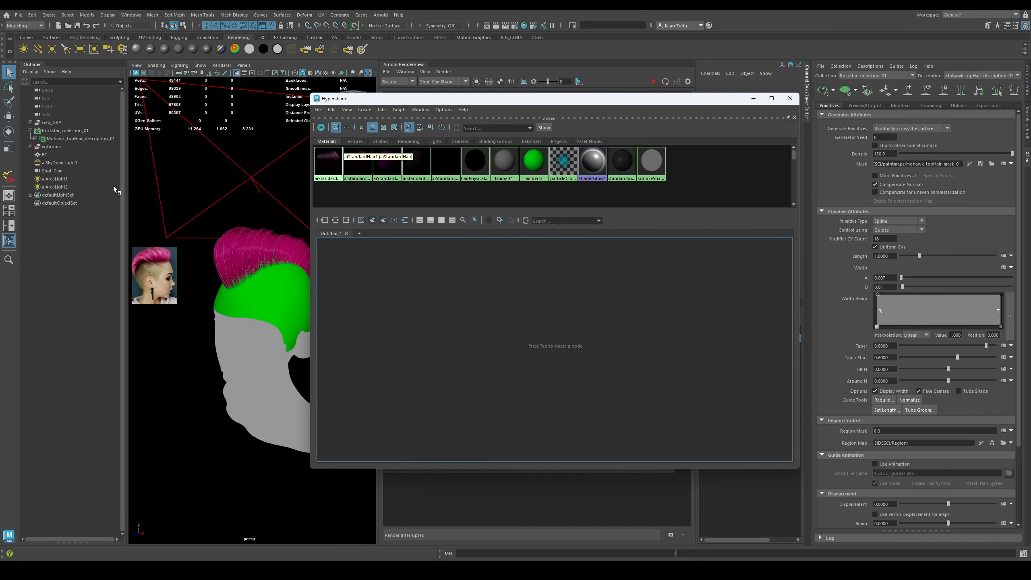
left_click(74, 138)
left_click(404, 220)
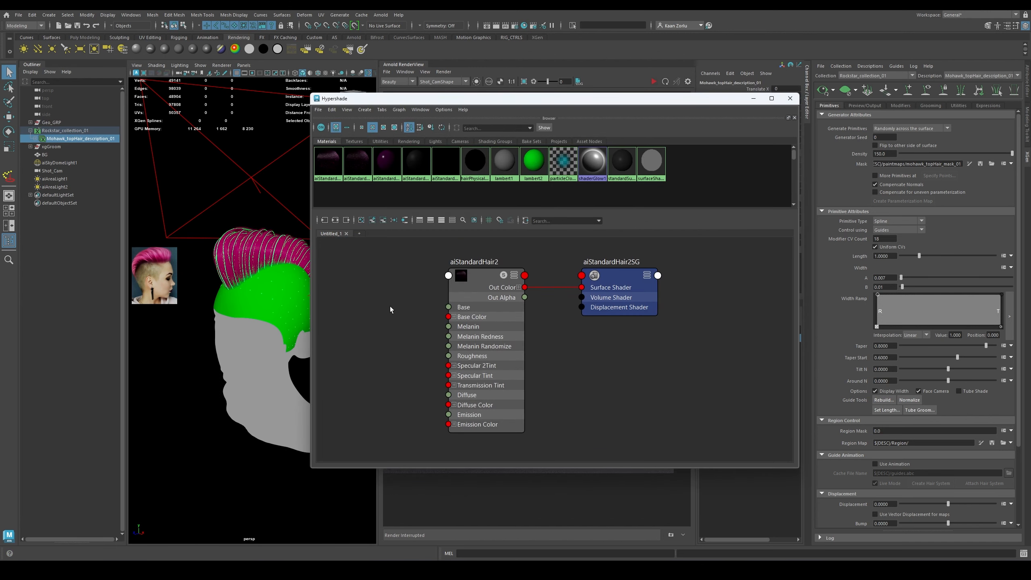
Create a ramp texture and connect its Out Alpha to the Melanin input of aiStandardHair2
key("Tab")
type("ramp")
left_click(406, 352)
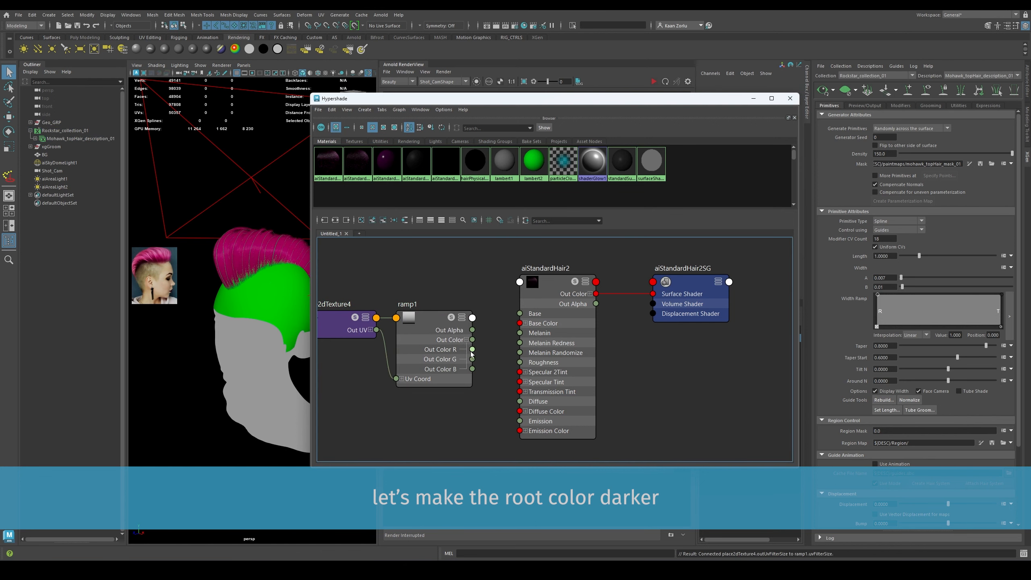
left_click_drag(514, 333, 520, 333)
left_click(443, 347)
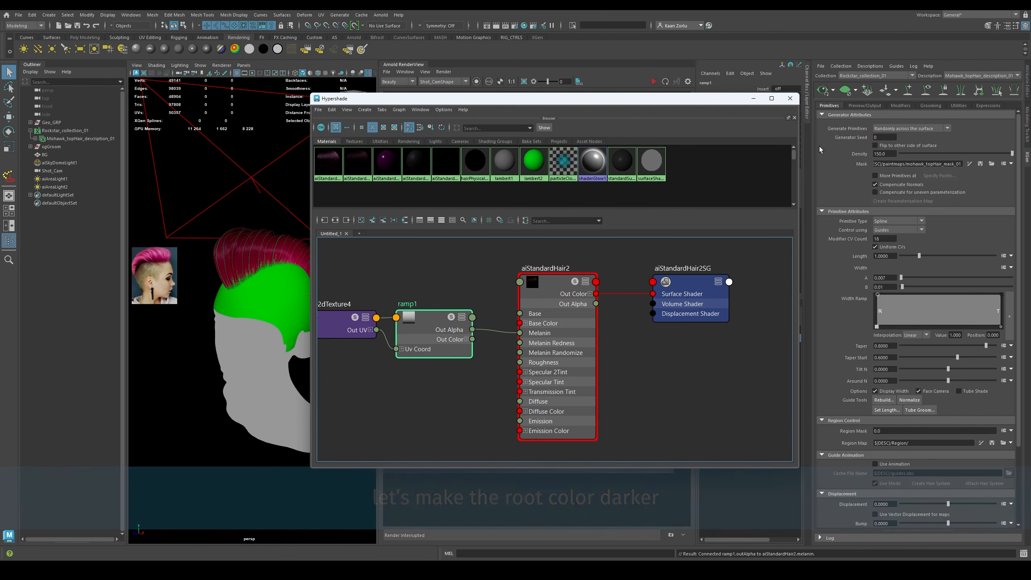
Add a light grey color marker to ramp1 at position 0.316, keeping black at position 0
left_click(754, 99)
left_click(1027, 95)
scroll(244, 235, "up", 5)
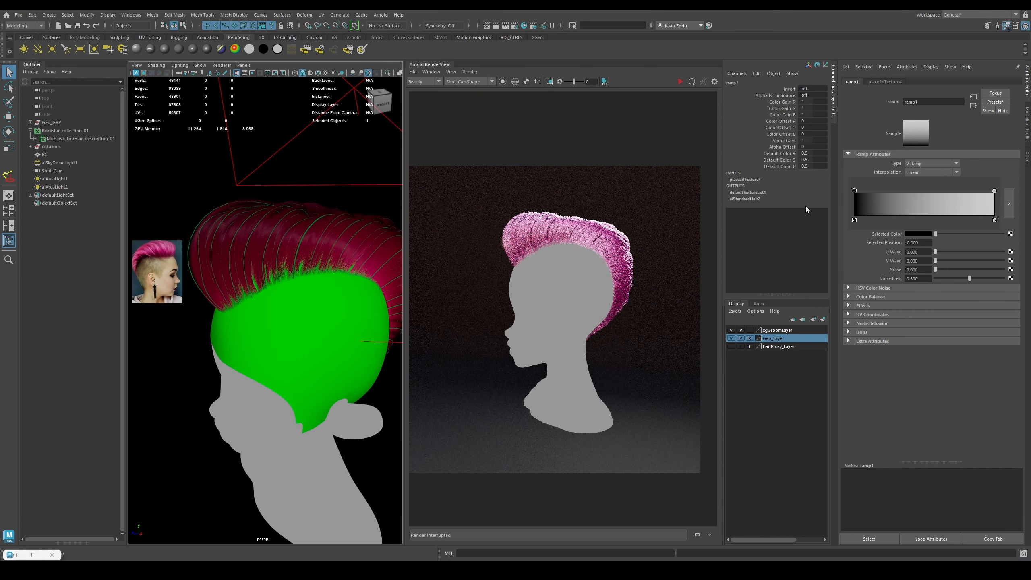
mouse_move(860, 191)
left_mouse_down()
mouse_move(897, 197)
mouse_move(851, 197)
left_mouse_up()
left_click_drag(972, 203, 899, 205)
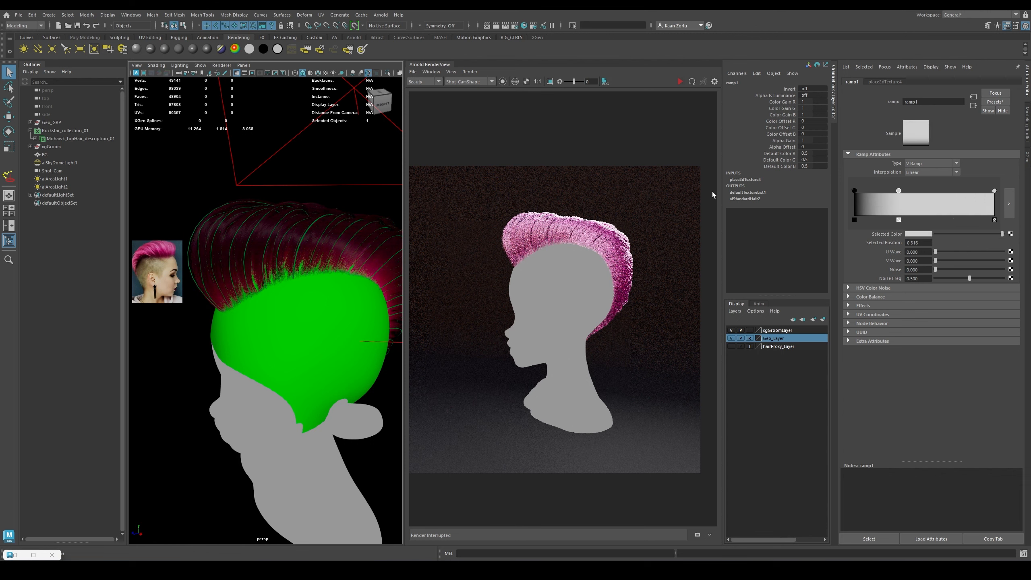
Crop the Arnold render to a region around the hair and face
left_click(551, 84)
left_click_drag(475, 194, 644, 375)
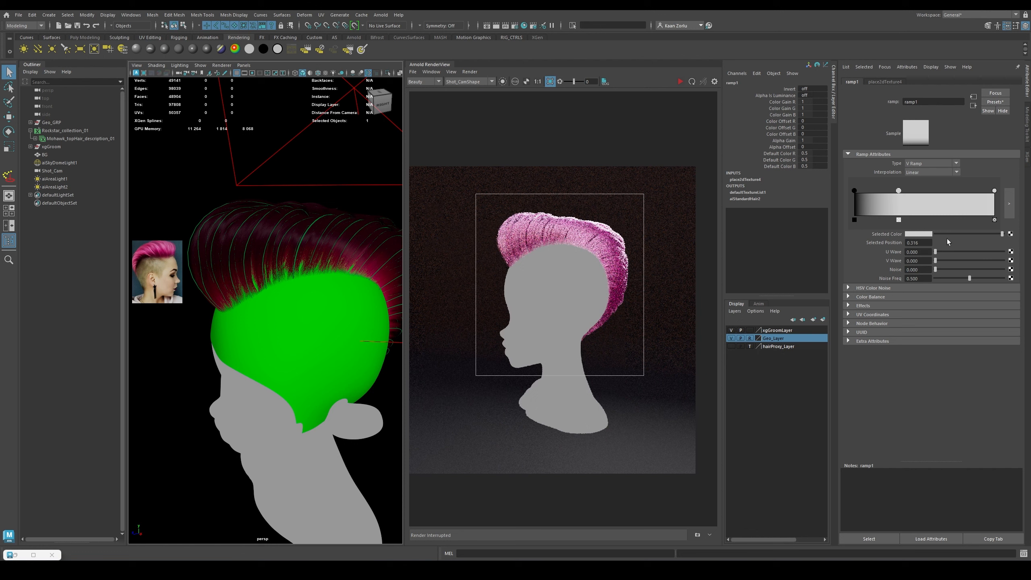
Reverse ramp1 to run from light grey at position 0 to black, and remove the marker at its far end
left_click_drag(951, 235, 929, 227)
left_click(994, 190)
left_click(995, 220)
left_click(855, 191)
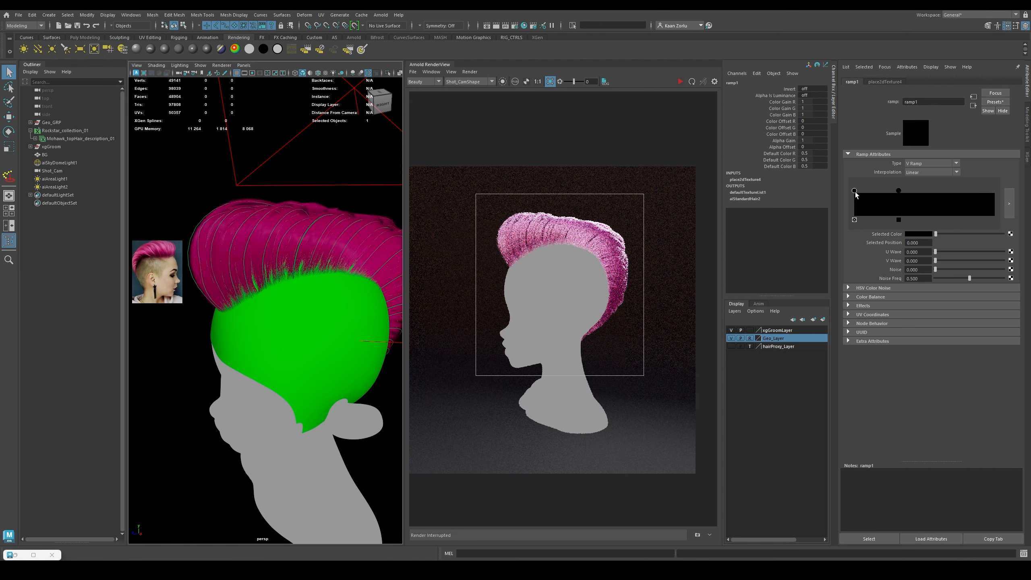
left_click_drag(992, 235, 1006, 235)
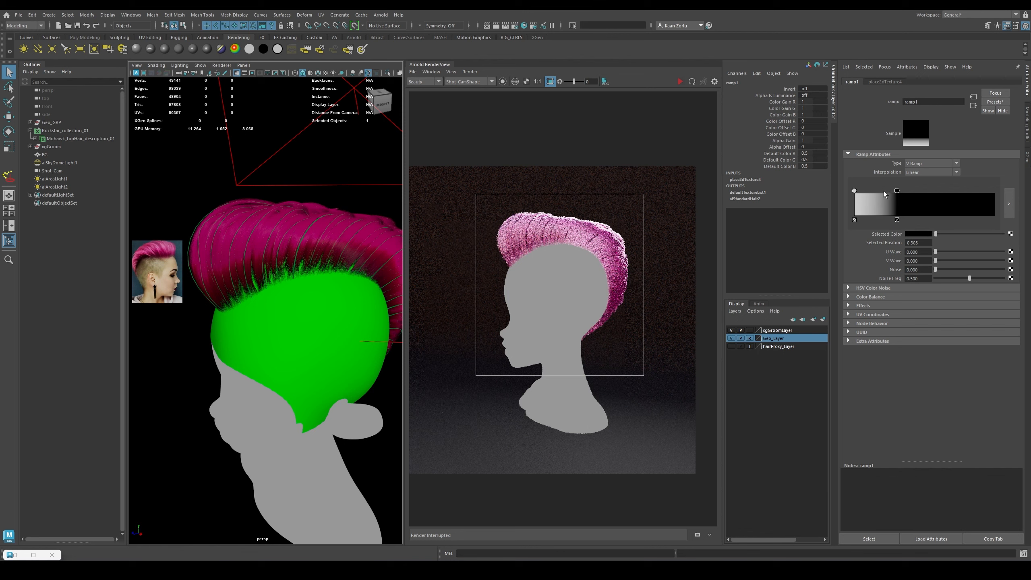
Set ramp1's interpolation to Smooth and move its black marker to position 0.239
left_click_drag(884, 191, 878, 192)
left_click(929, 173)
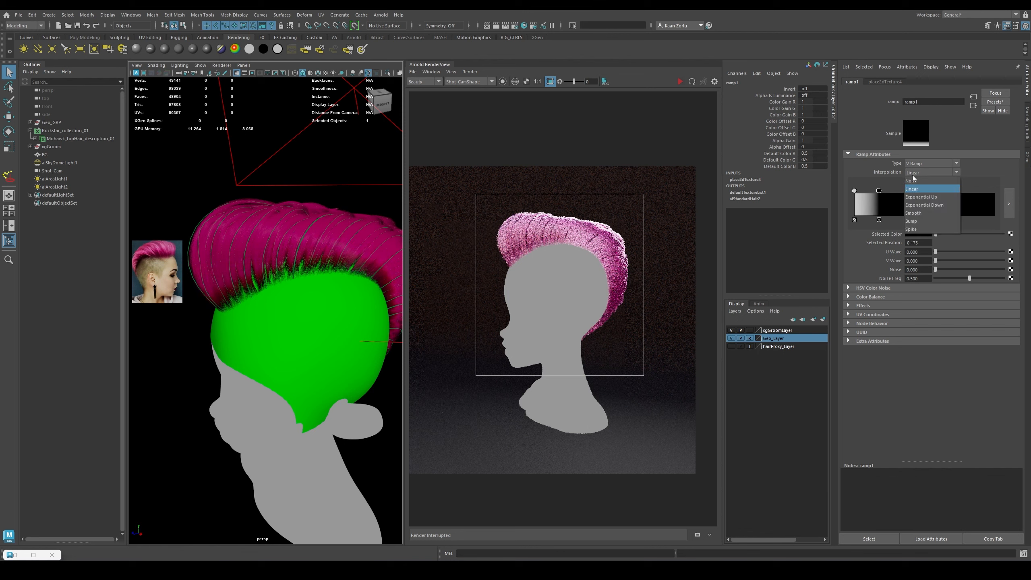
left_click(914, 213)
scroll(589, 267, "up", 2)
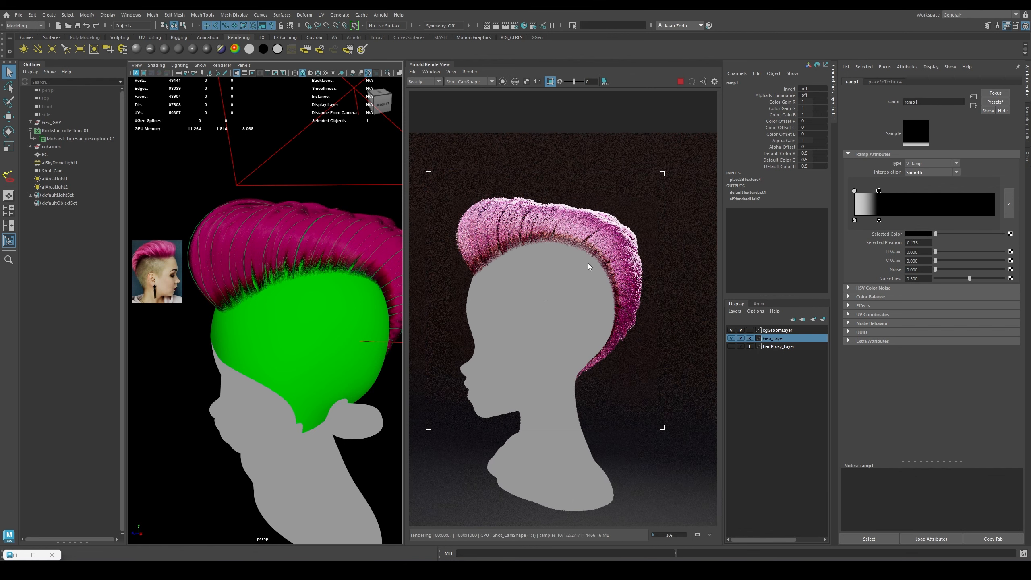
left_click_drag(879, 190, 887, 191)
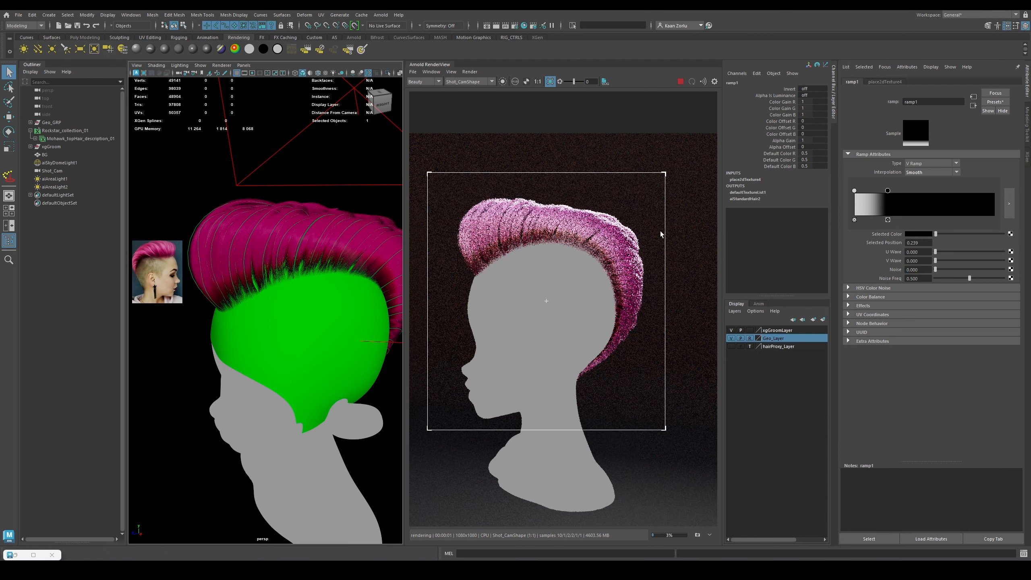
Try Exponential Up interpolation on ramp1, and set it to Exponential Down instead
left_click(853, 191)
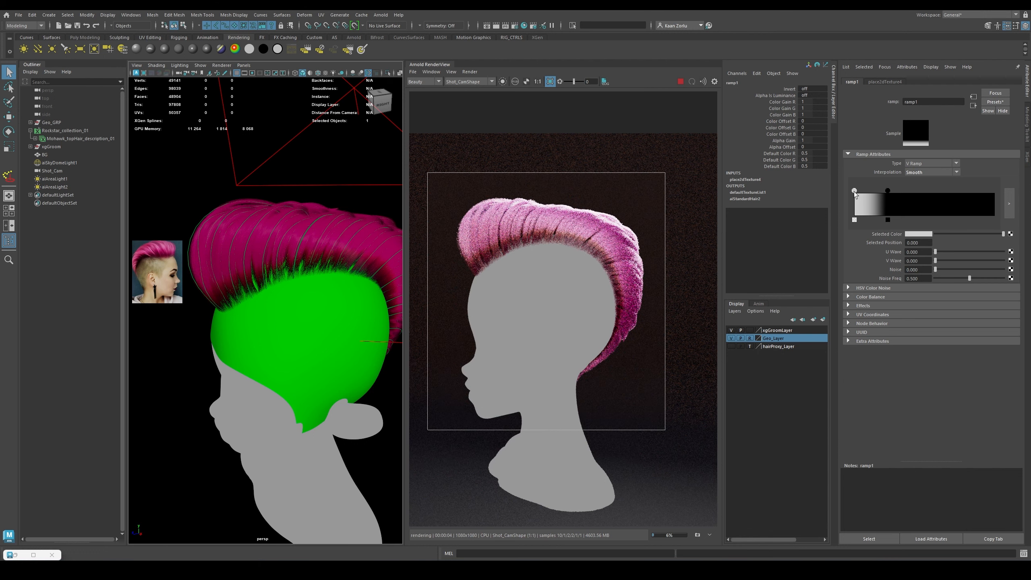
left_click(16, 555)
left_click_drag(534, 101, 292, 96)
left_click(510, 96)
left_click(912, 173)
left_click(917, 197)
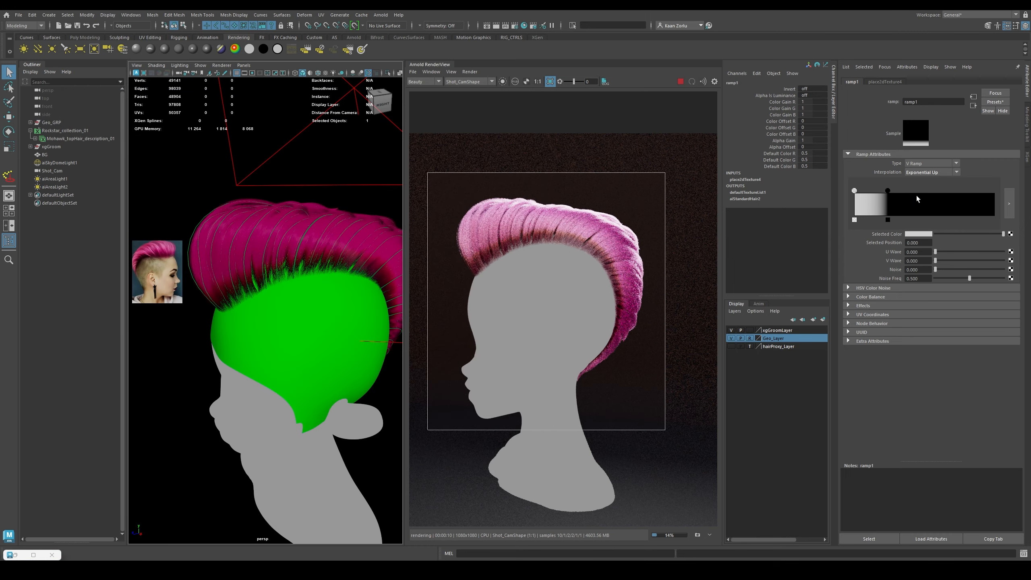
left_click(916, 173)
left_click(920, 205)
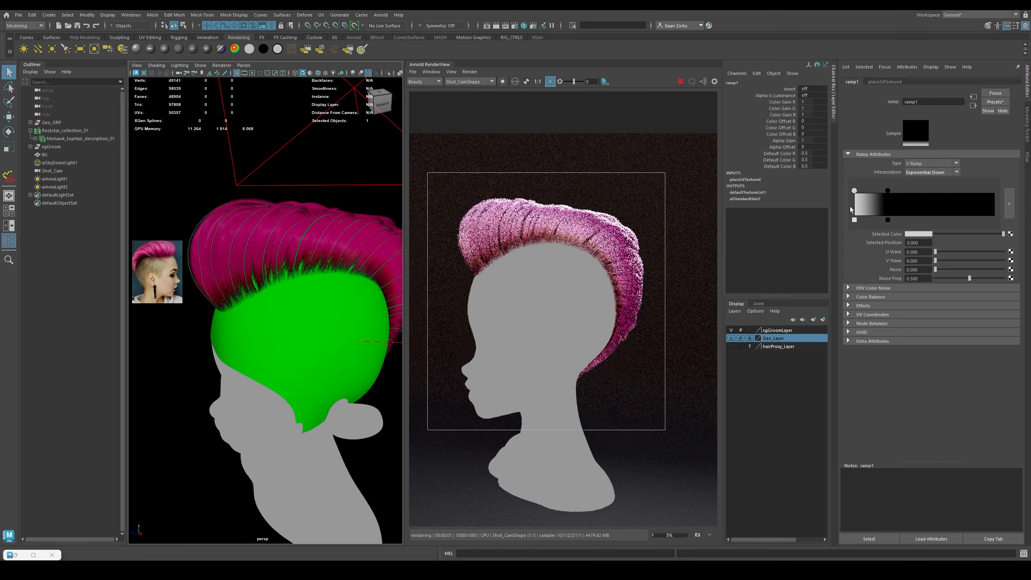
Move ramp1's black marker to position 0.382, stop the render and save the scene
left_click_drag(889, 192, 909, 191)
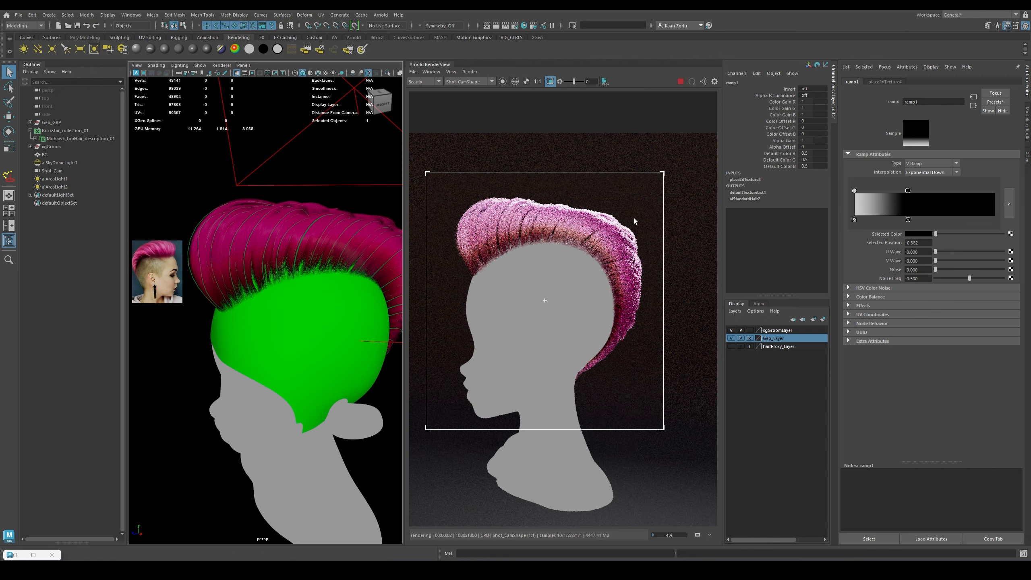
left_click(681, 83)
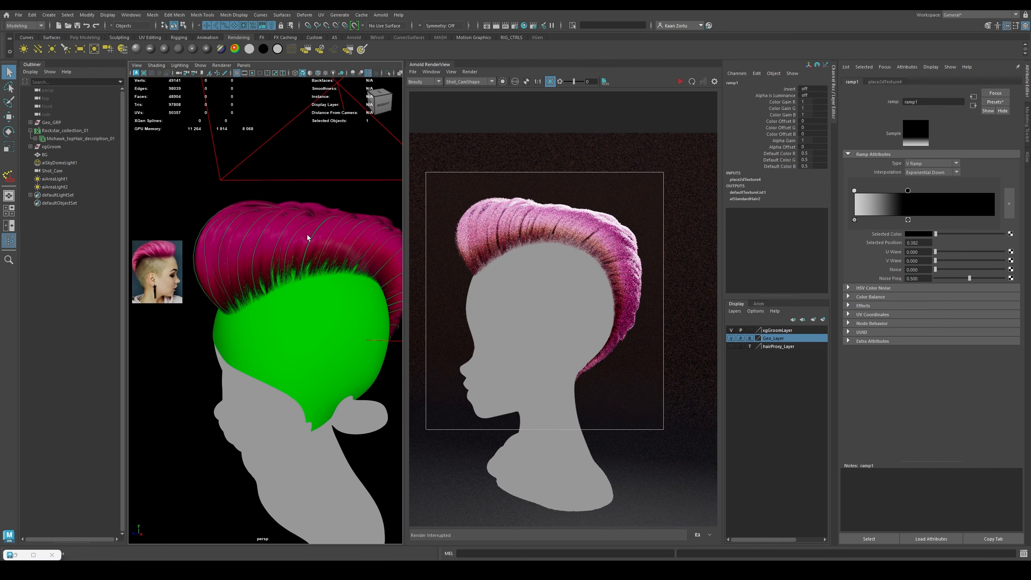
key("ctrl+s")
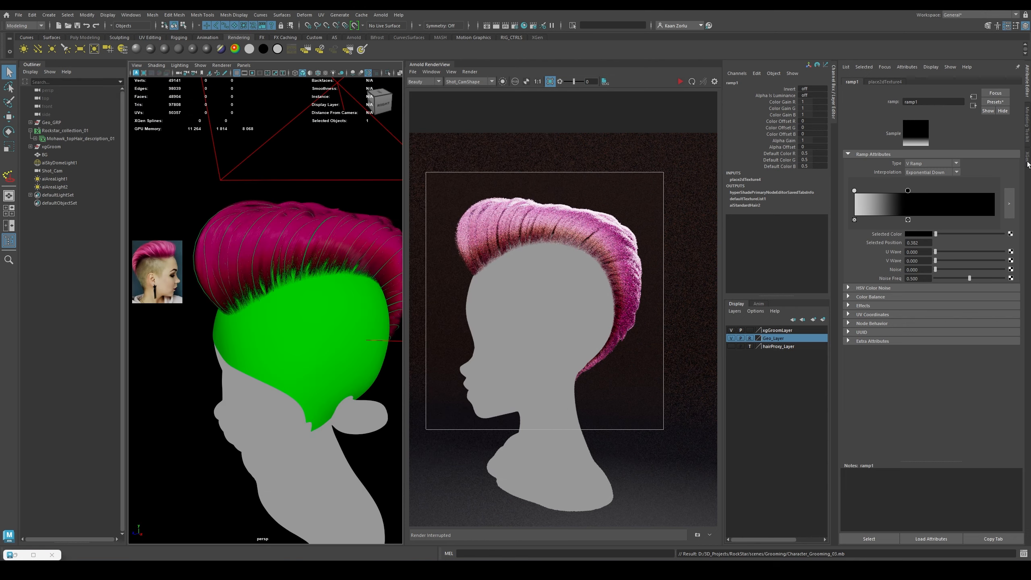
Return to the XGen settings and examine the rendered mohawk's root color and overall shape against the reference photo
left_click(1028, 159)
scroll(342, 252, "down", 3)
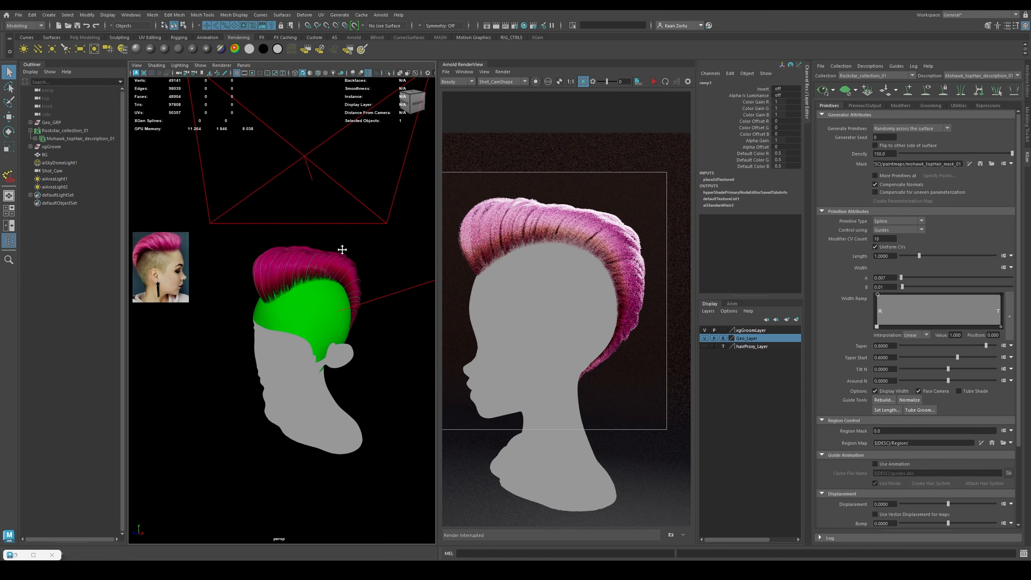
middle_click_drag(343, 250, 342, 235, "alt")
scroll(343, 236, "up", 1)
middle_click_drag(622, 186, 639, 182)
scroll(635, 374, "down", 2)
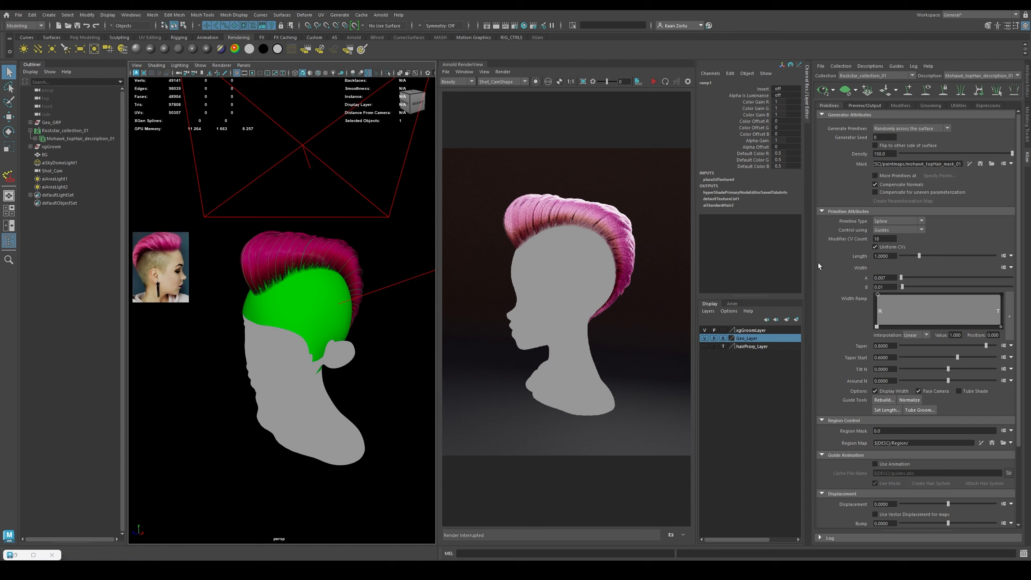
Load the sample expression map_ptex into the baseColor custom shader parameter
left_click(878, 106)
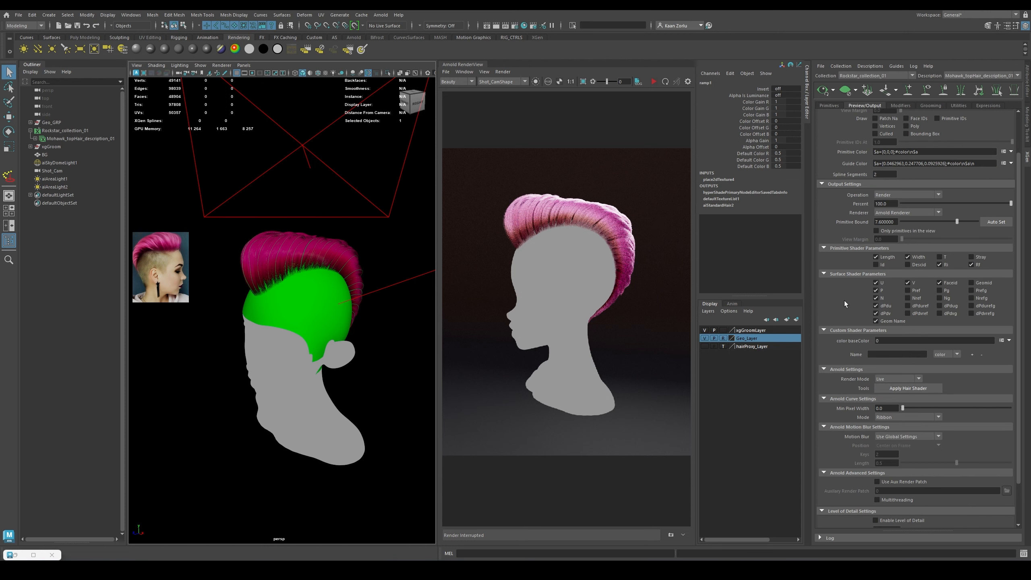
scroll(844, 300, "down", 1)
scroll(841, 318, "up", 1)
left_click(886, 340)
left_click(1001, 341)
mouse_move(990, 368)
mouse_move(933, 377)
mouse_move(984, 425)
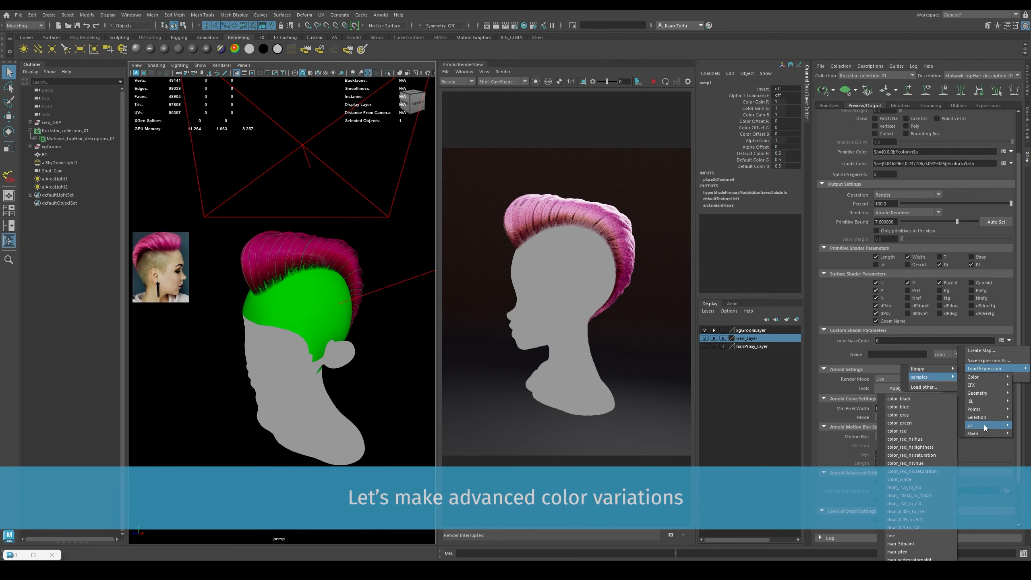
left_click(909, 551)
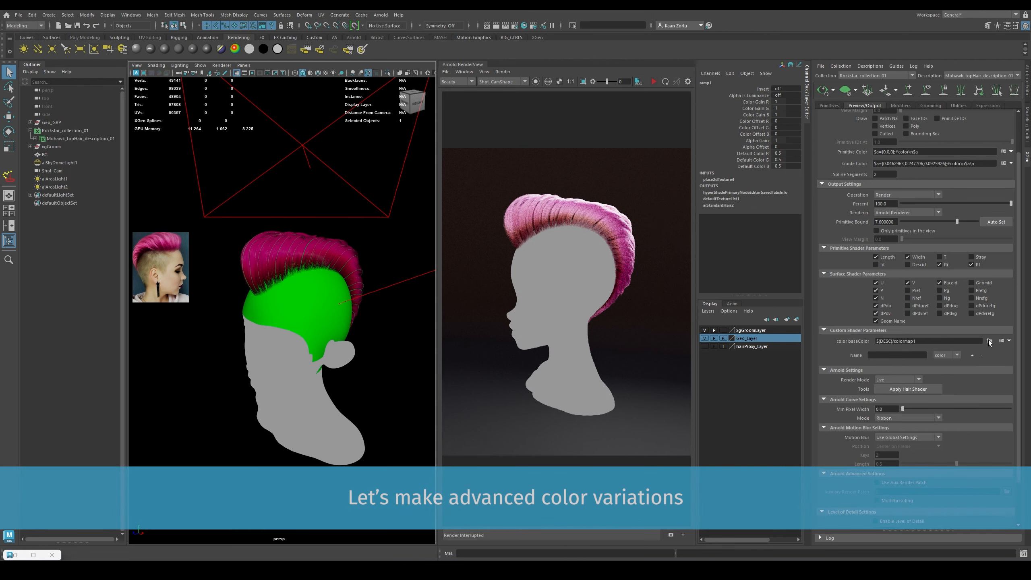
Browse for baseColor's map directory inside Rockstar_collection_01, opening the mohawk description's Clumping1 folder
left_click(989, 341)
double_click(482, 144)
double_click(496, 139)
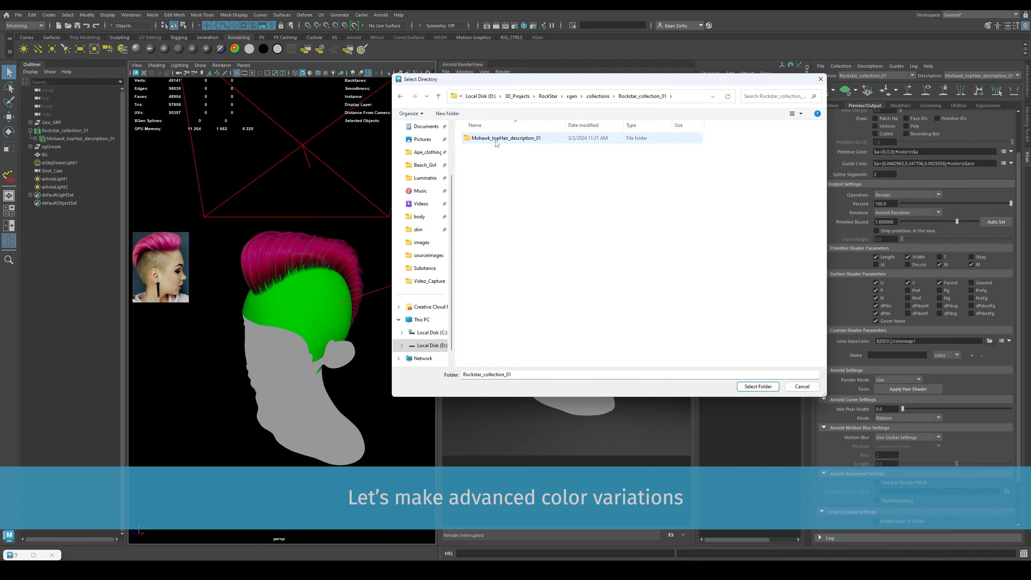
double_click(483, 144)
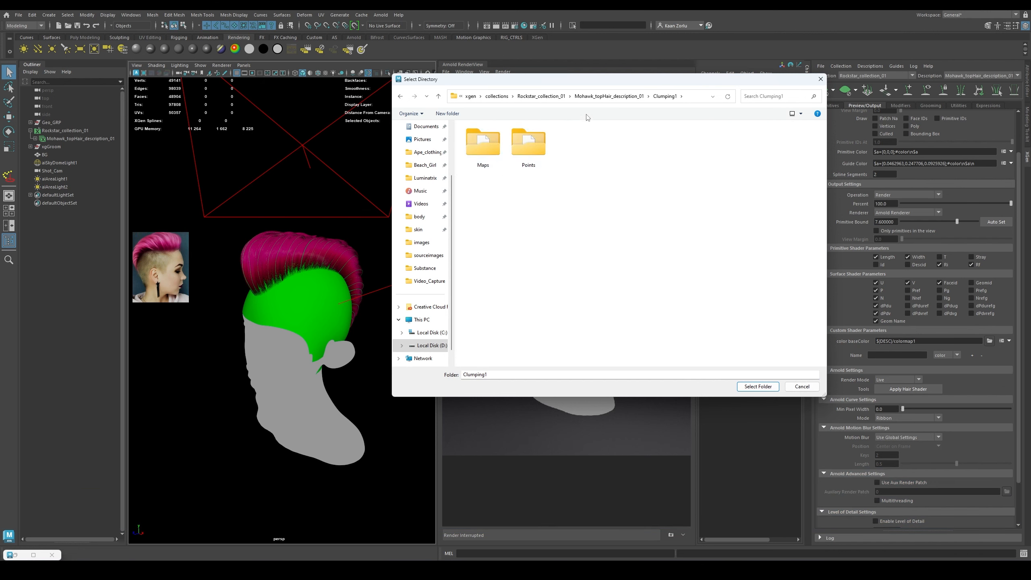